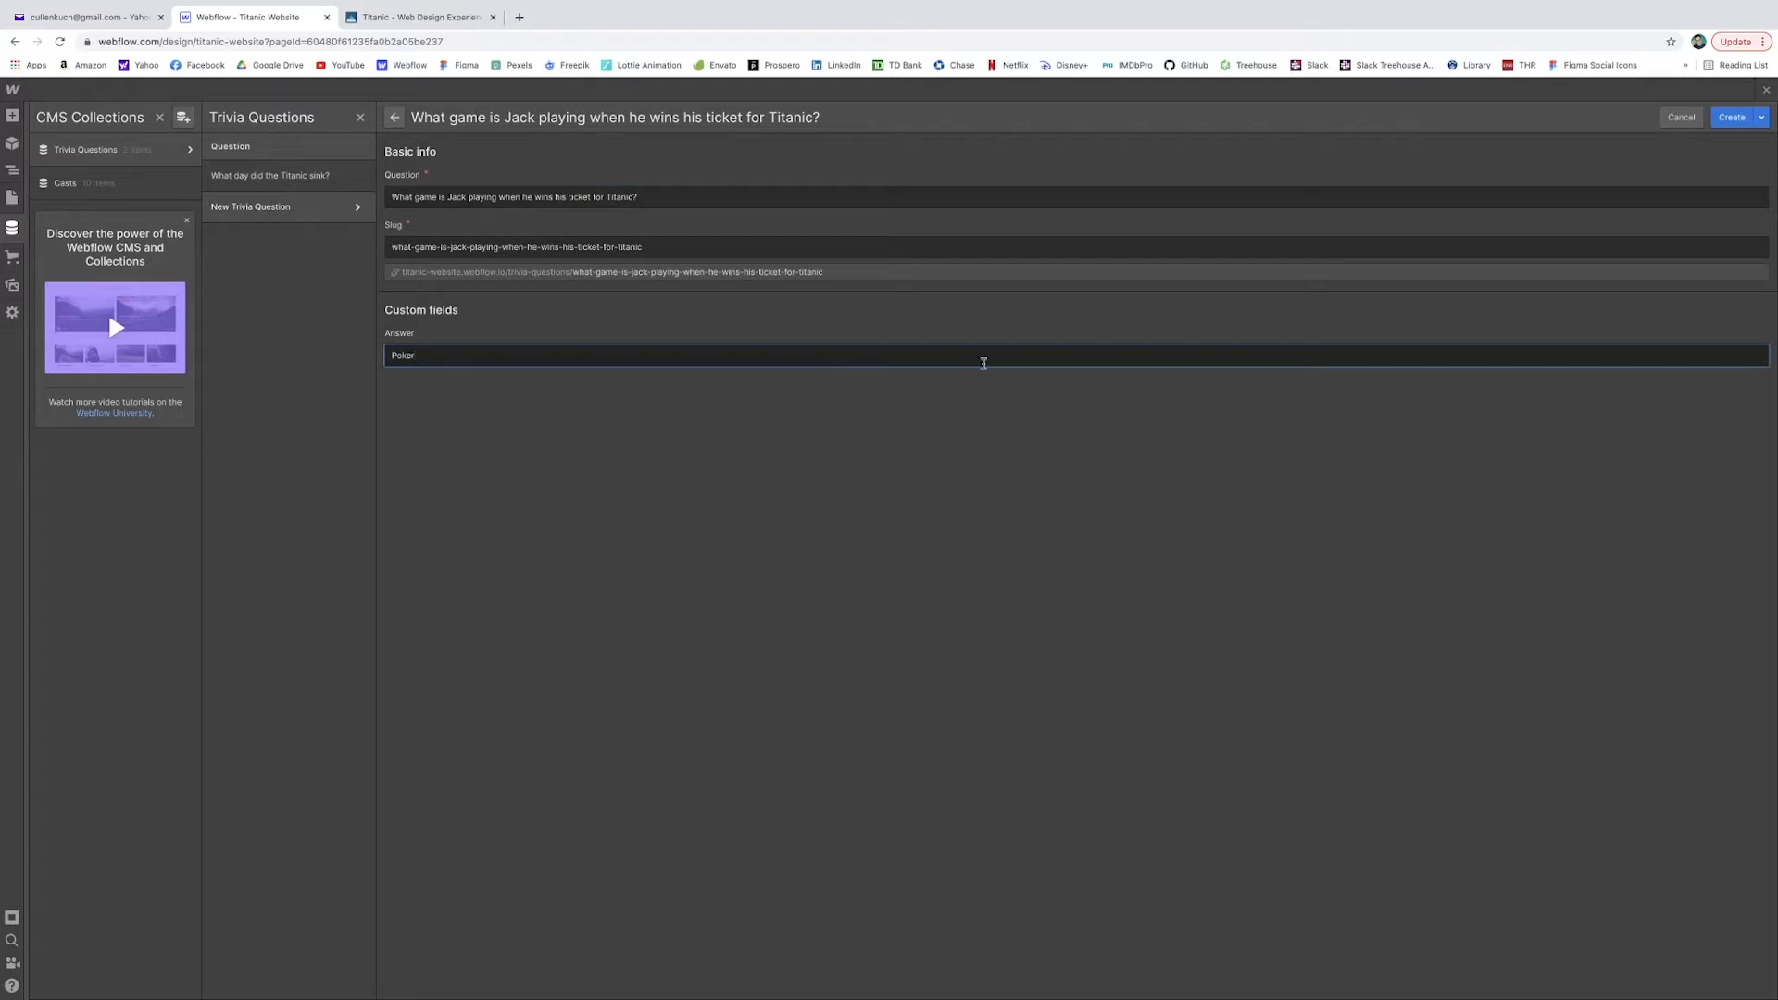
# Create the trivia item "What game is Jack playing when he wins his ticket for Titanic?" with the answer Poker.
pyautogui.click(1718, 116)
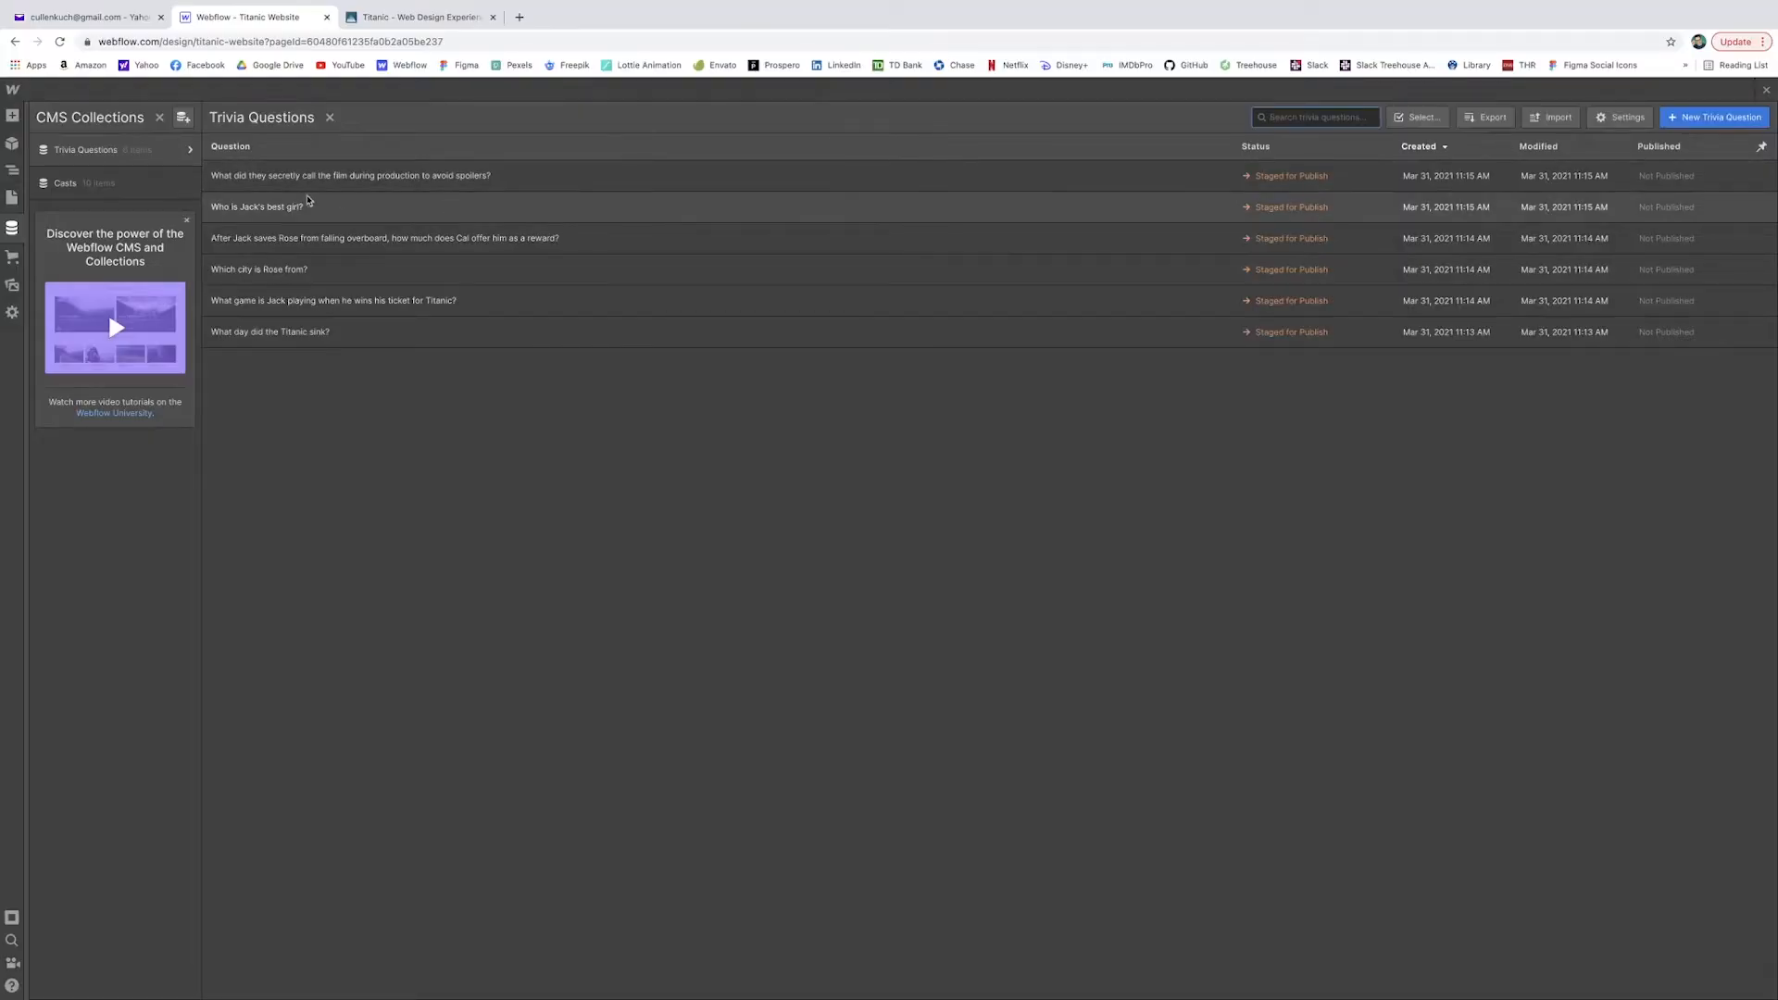
# Add a container inside the Trivia Section and set its height to 100%.
pyautogui.click(14, 172)
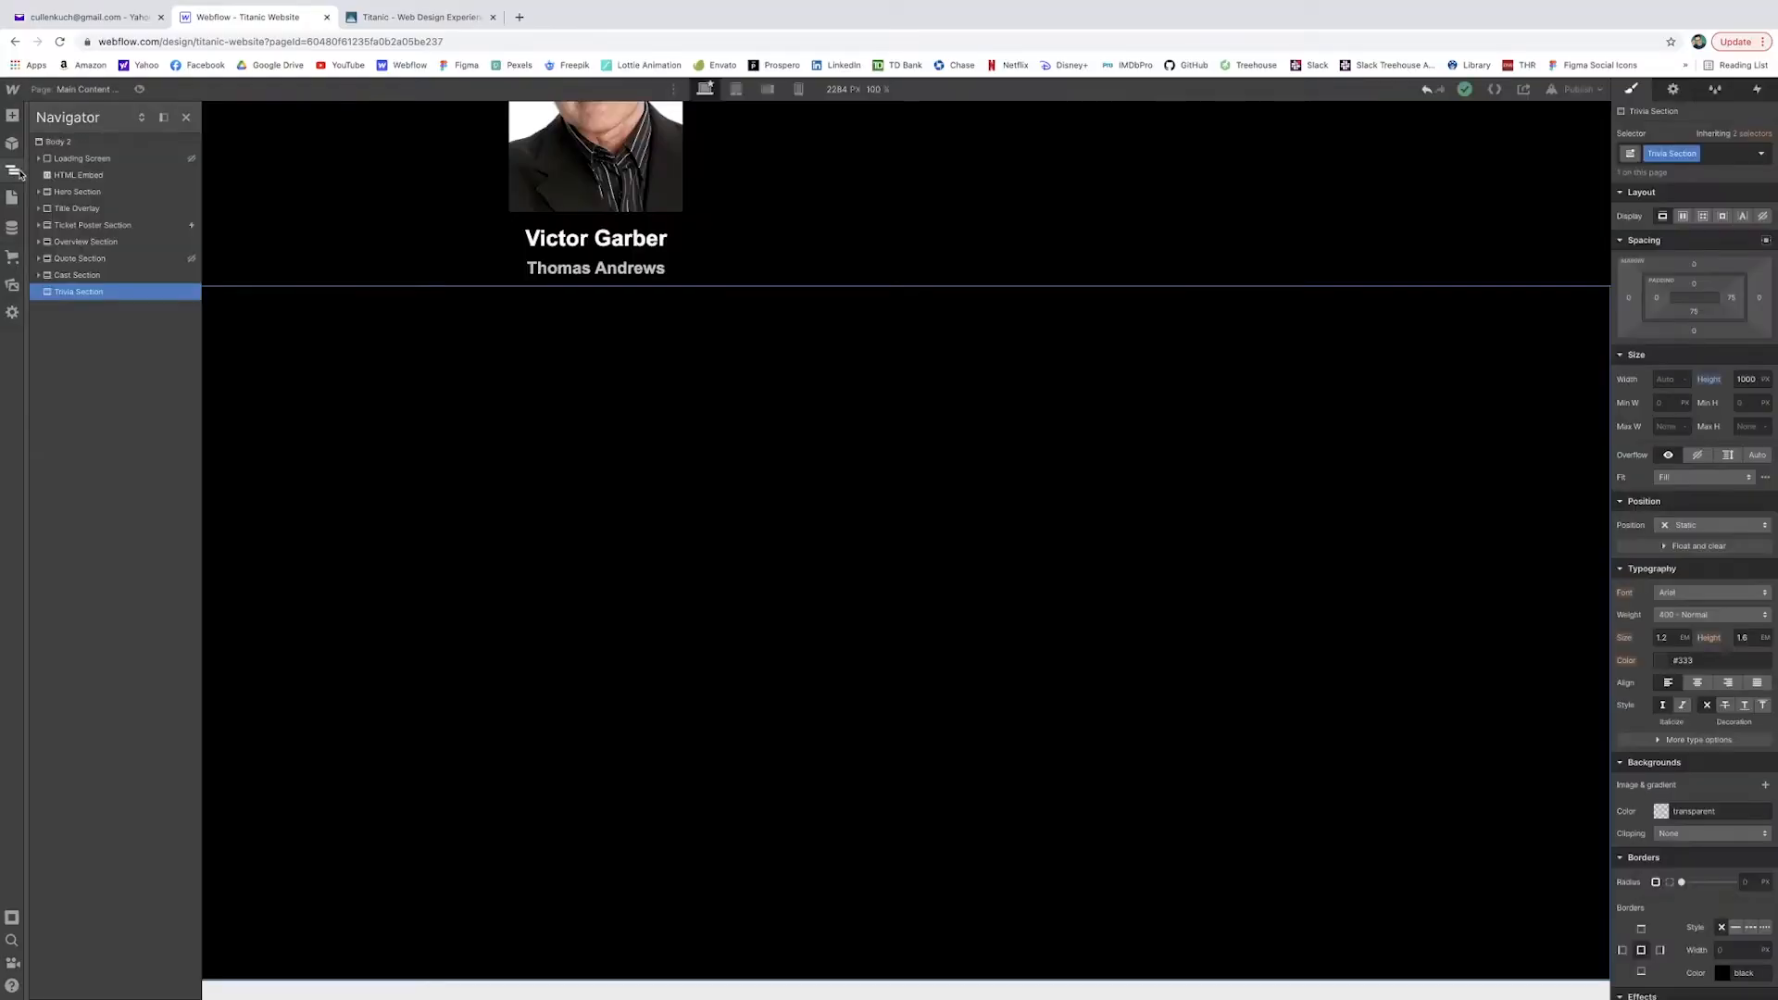
pyautogui.click(672, 396)
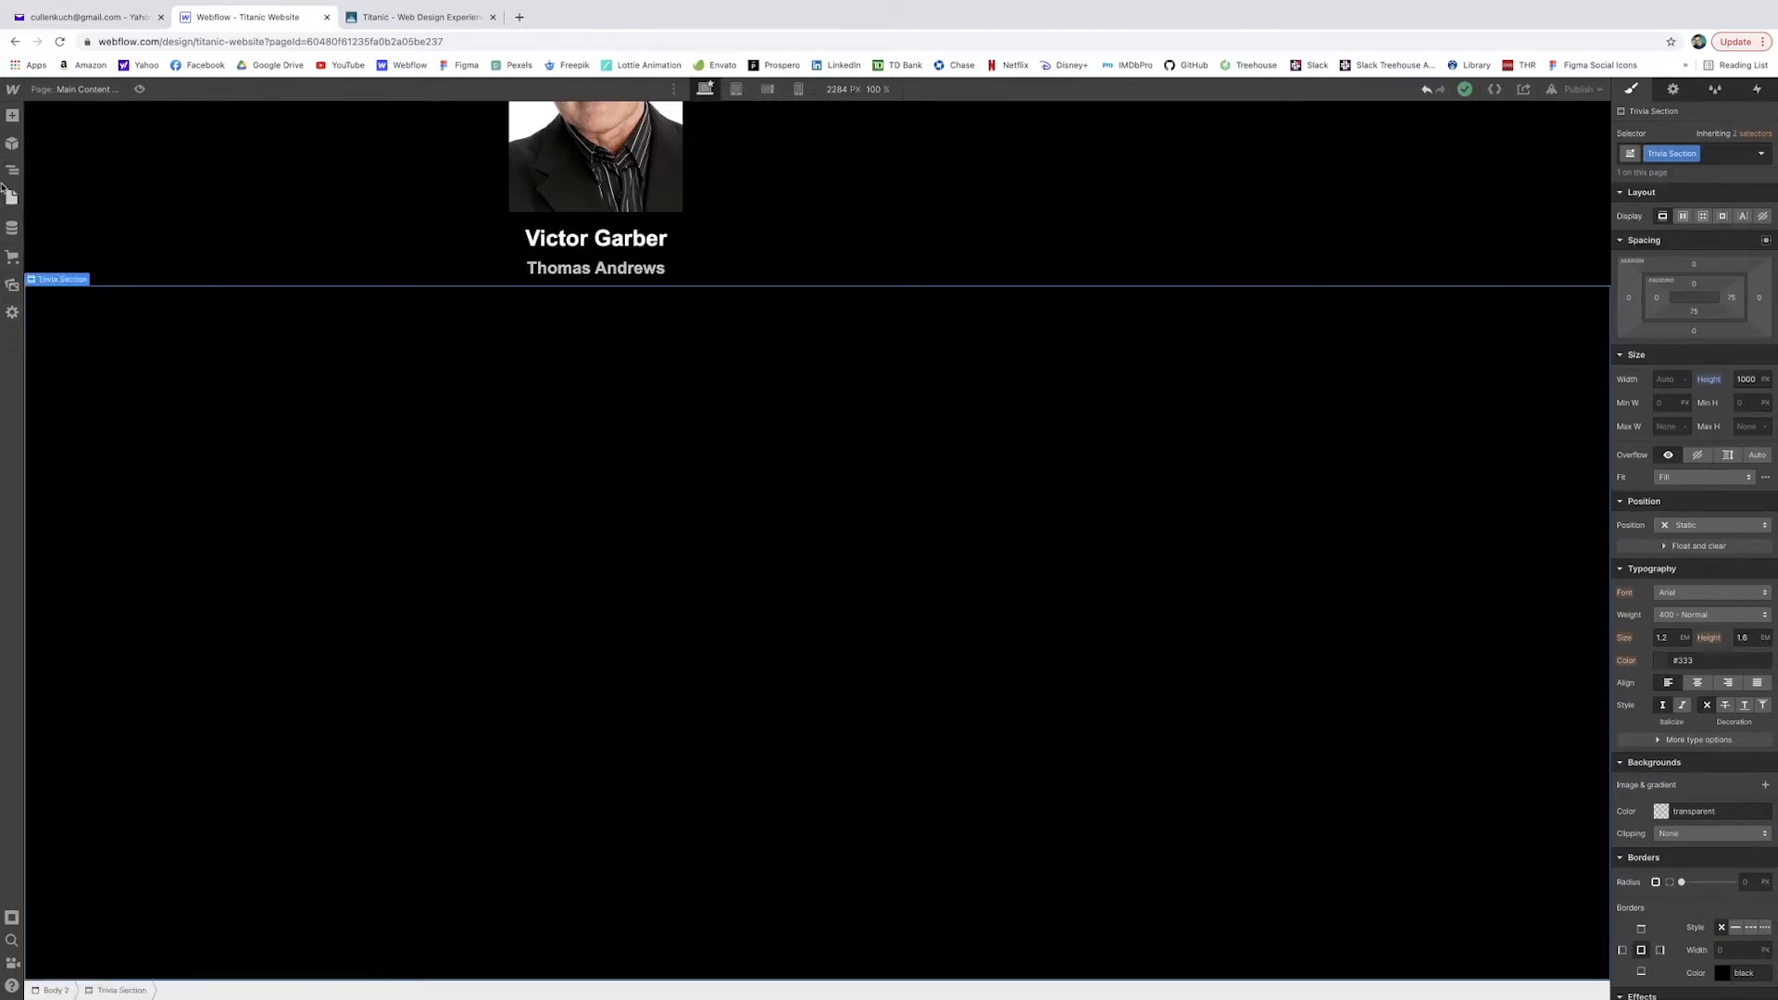
pyautogui.click(11, 116)
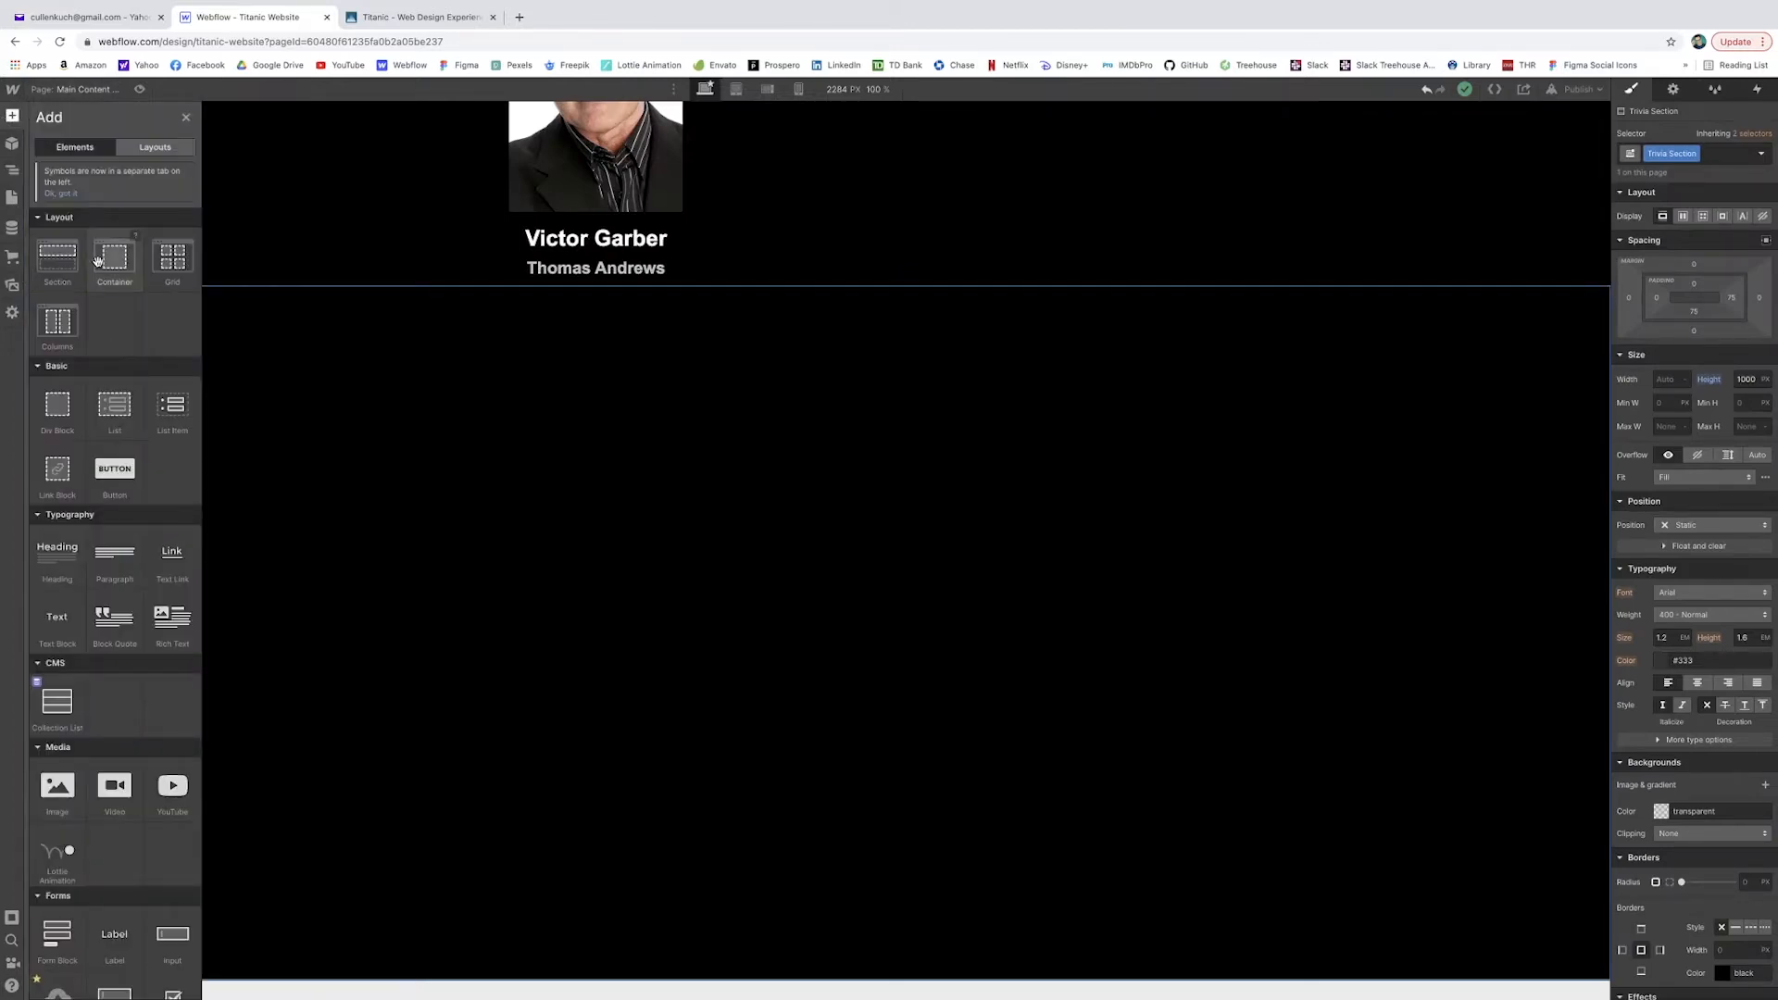
pyautogui.moveTo(115, 259); pyautogui.dragTo(758, 492)
pyautogui.click(1745, 378)
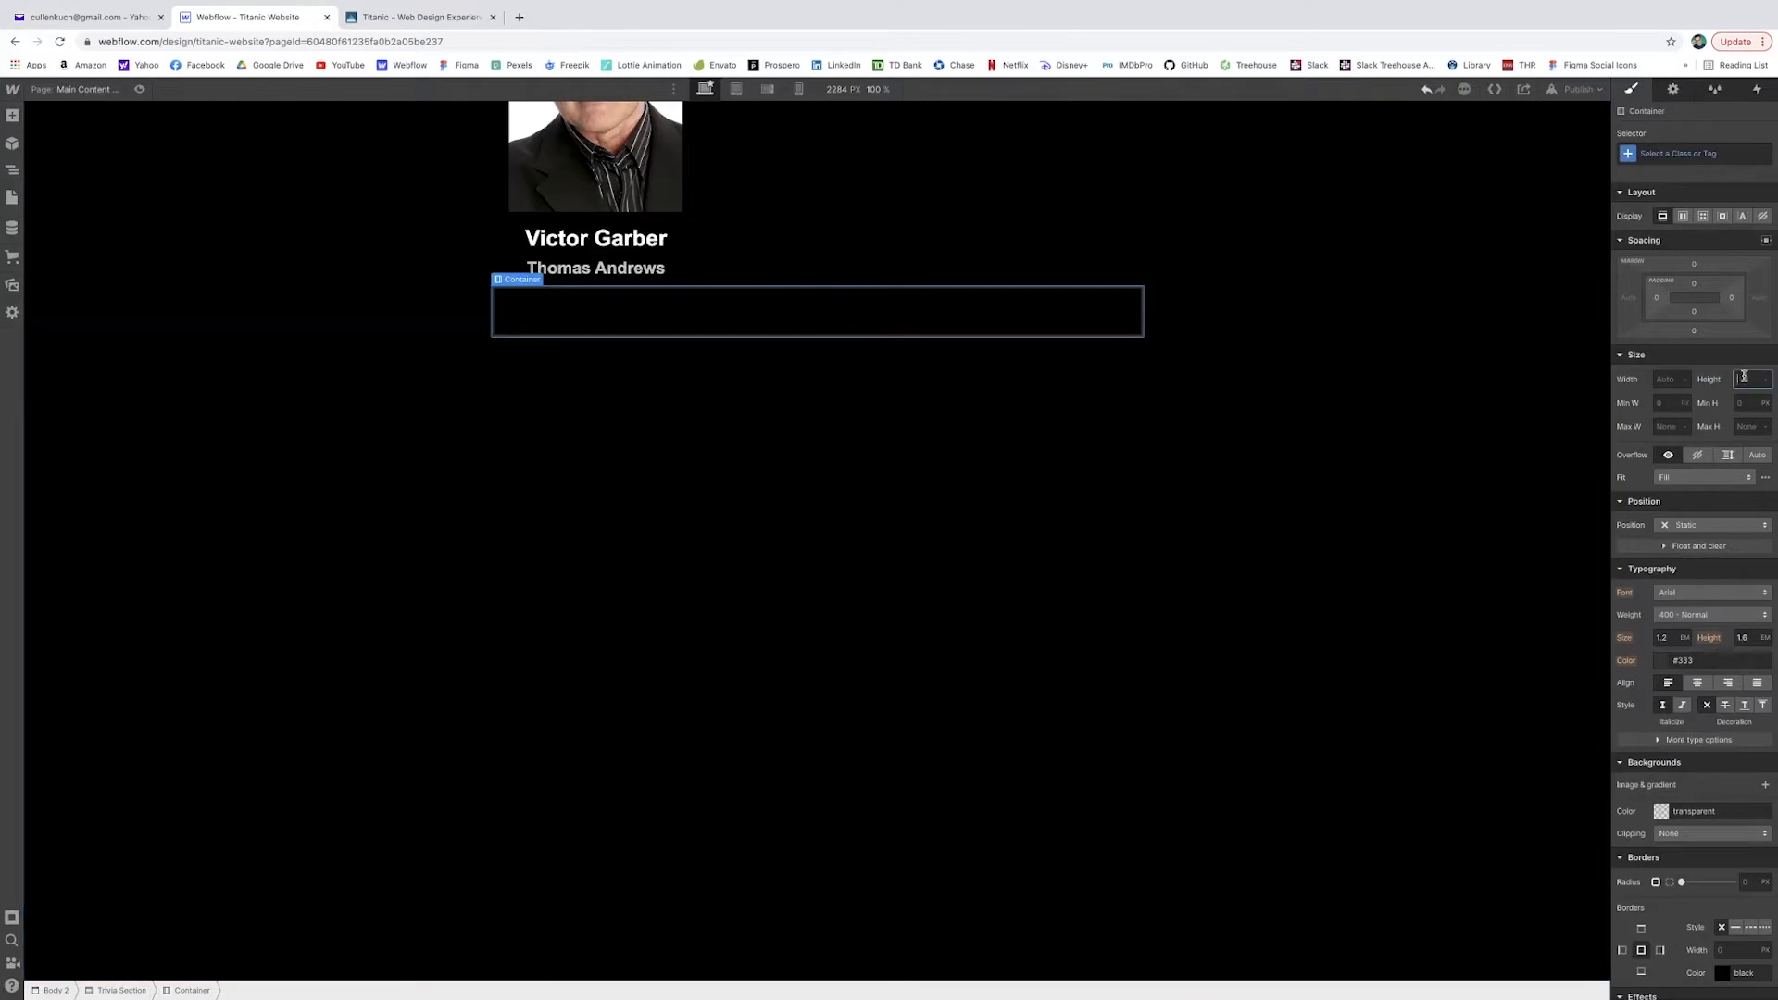
pyautogui.write('100%')
pyautogui.press('Return')
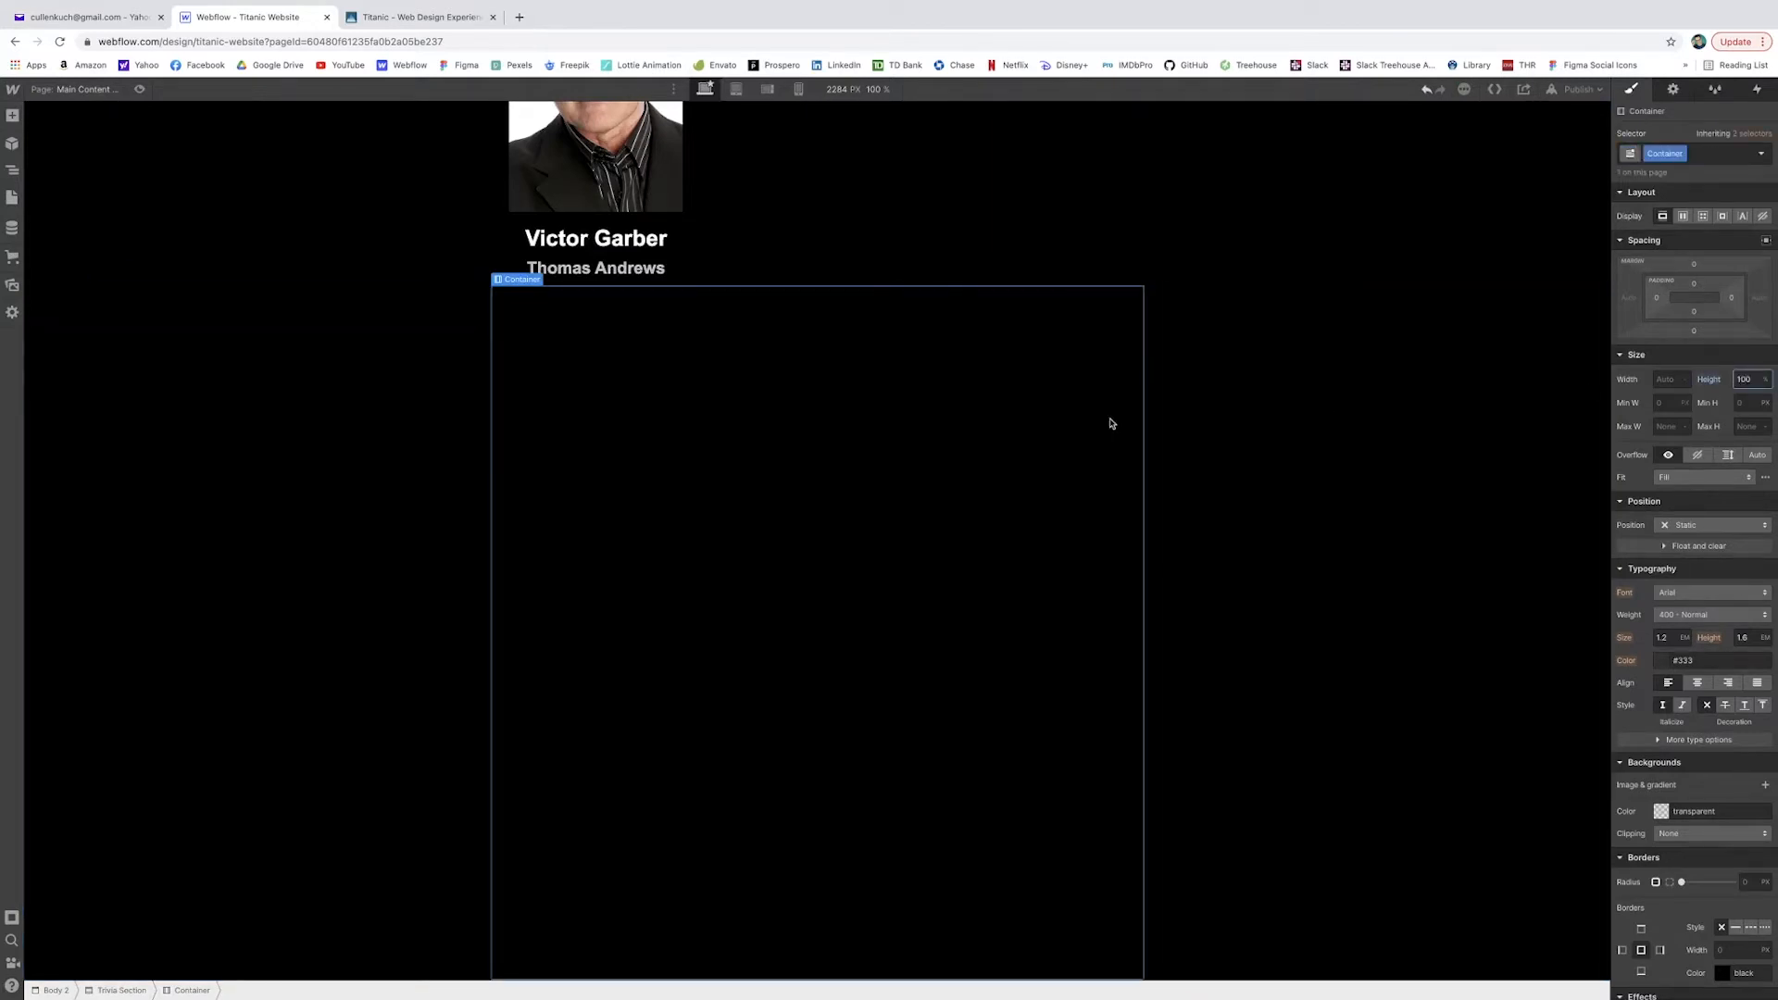
# Add a Collection List inside the container and connect it to the Trivia Questions collection.
pyautogui.press('a')
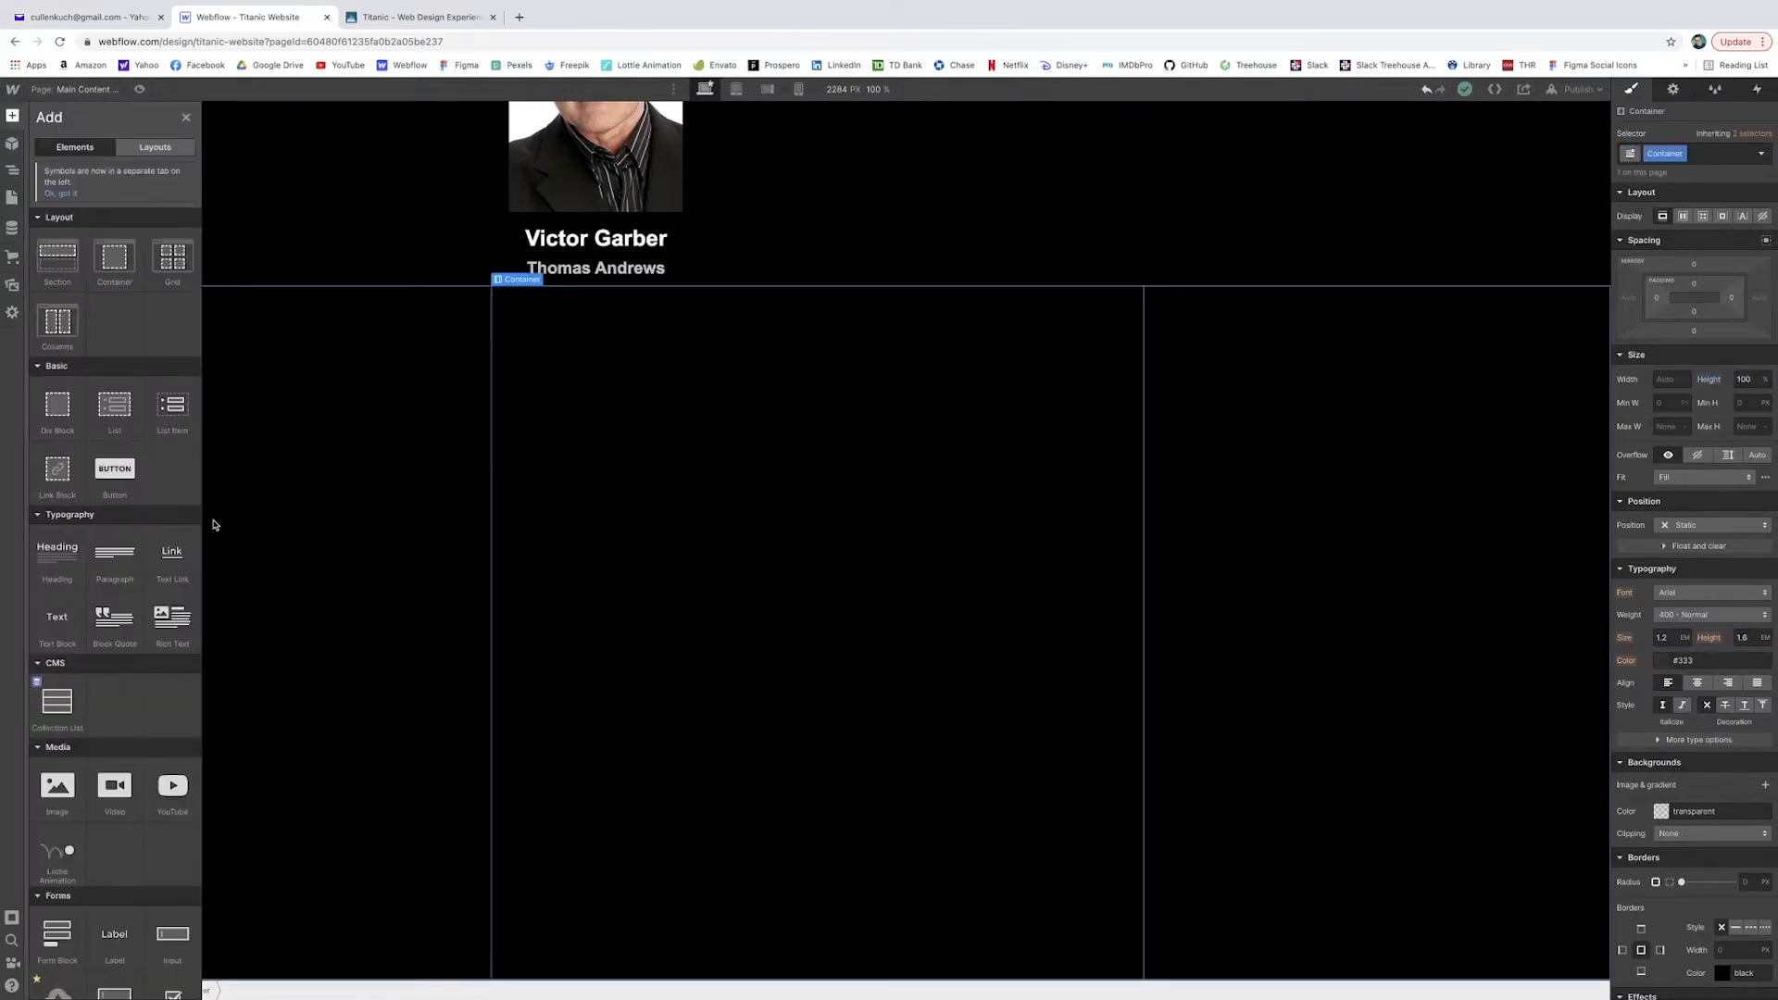
pyautogui.click(57, 701)
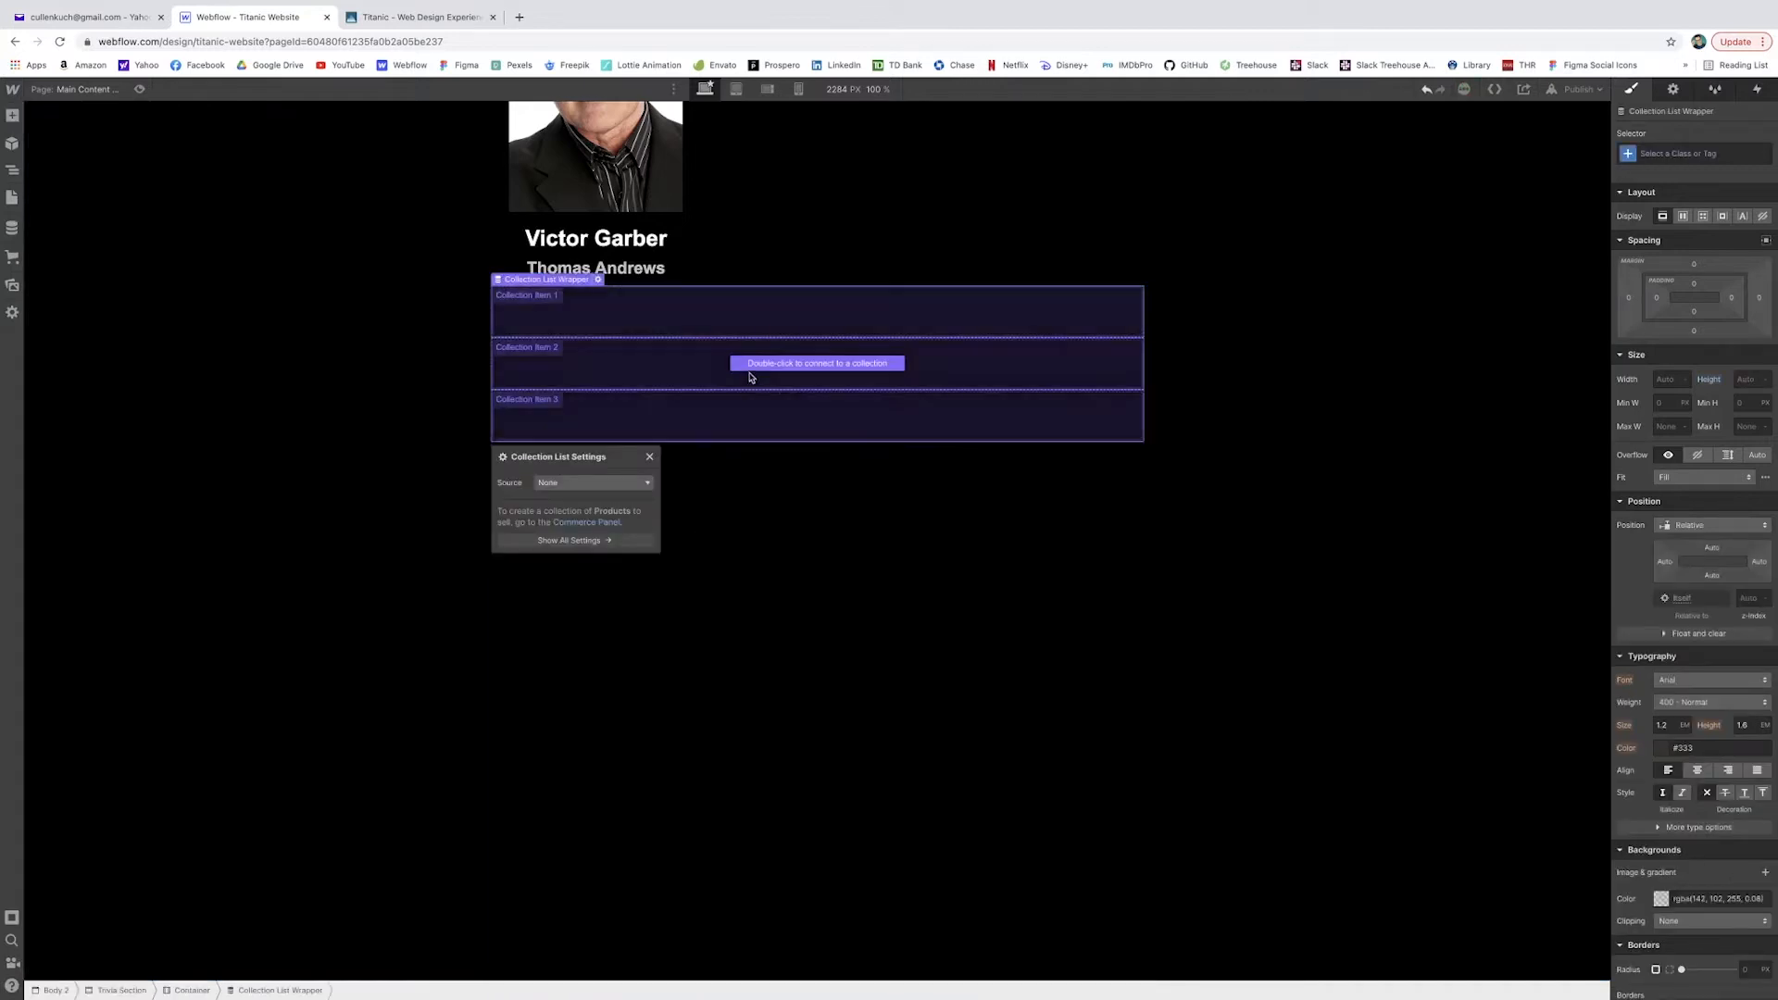
pyautogui.click(586, 484)
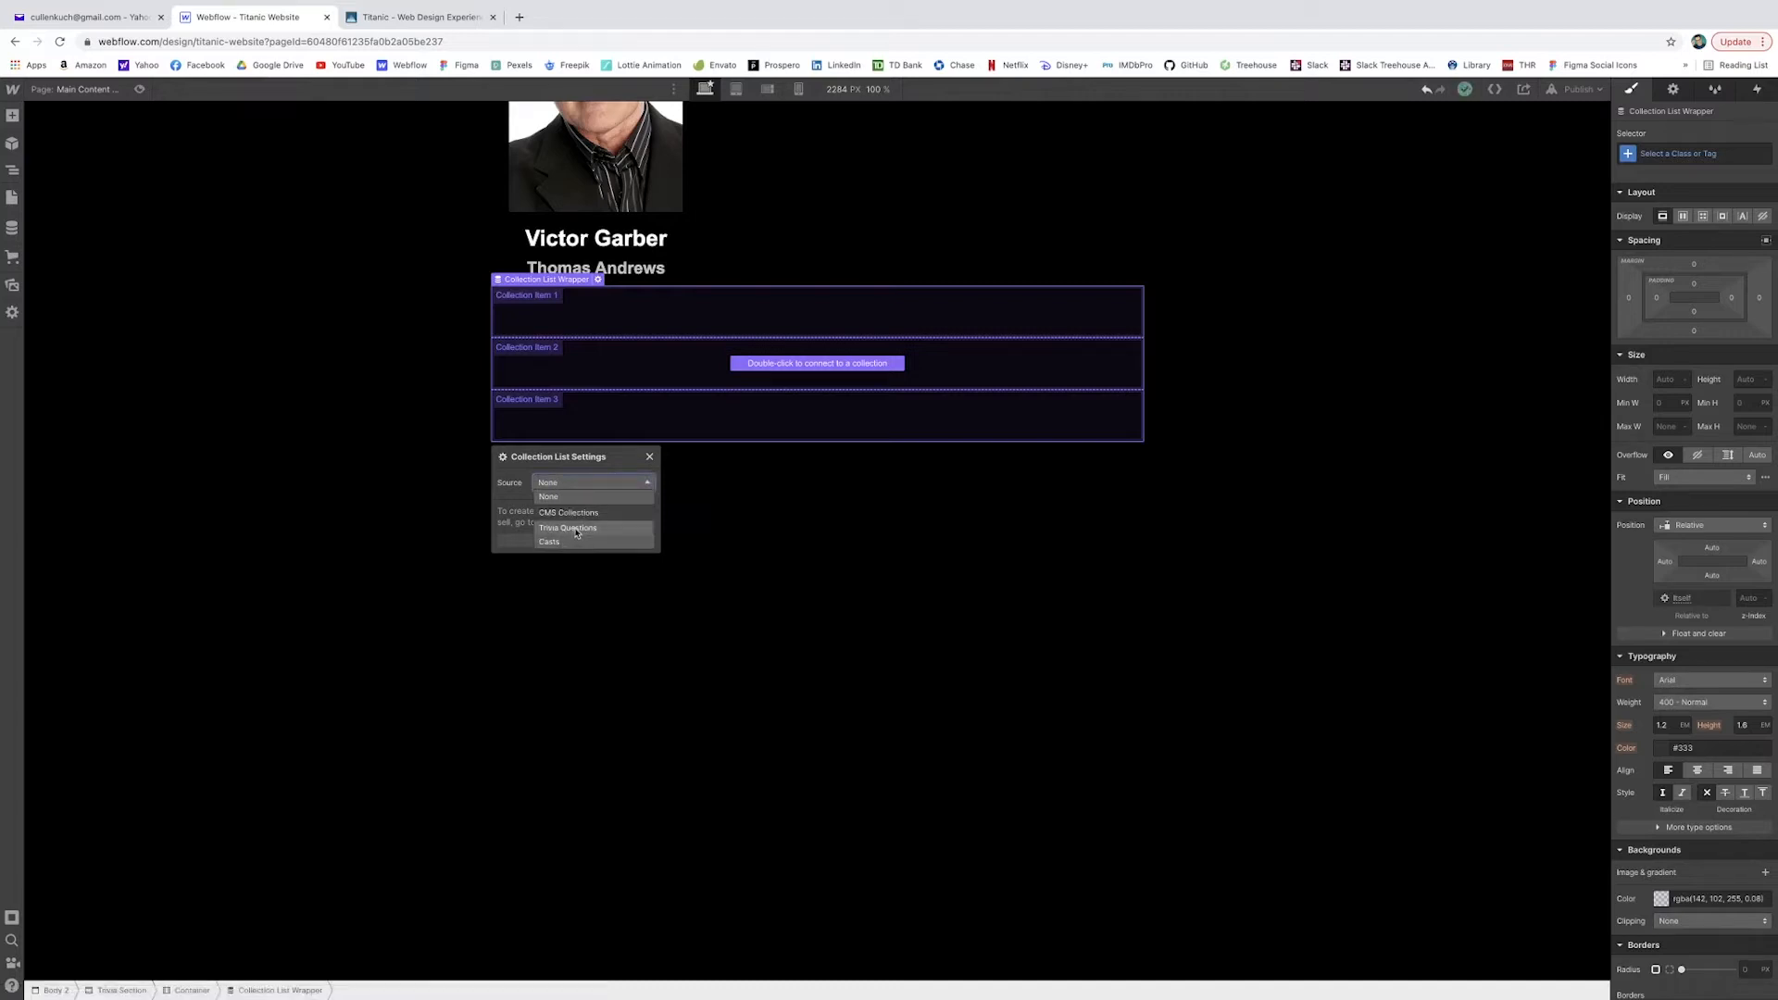
pyautogui.click(576, 528)
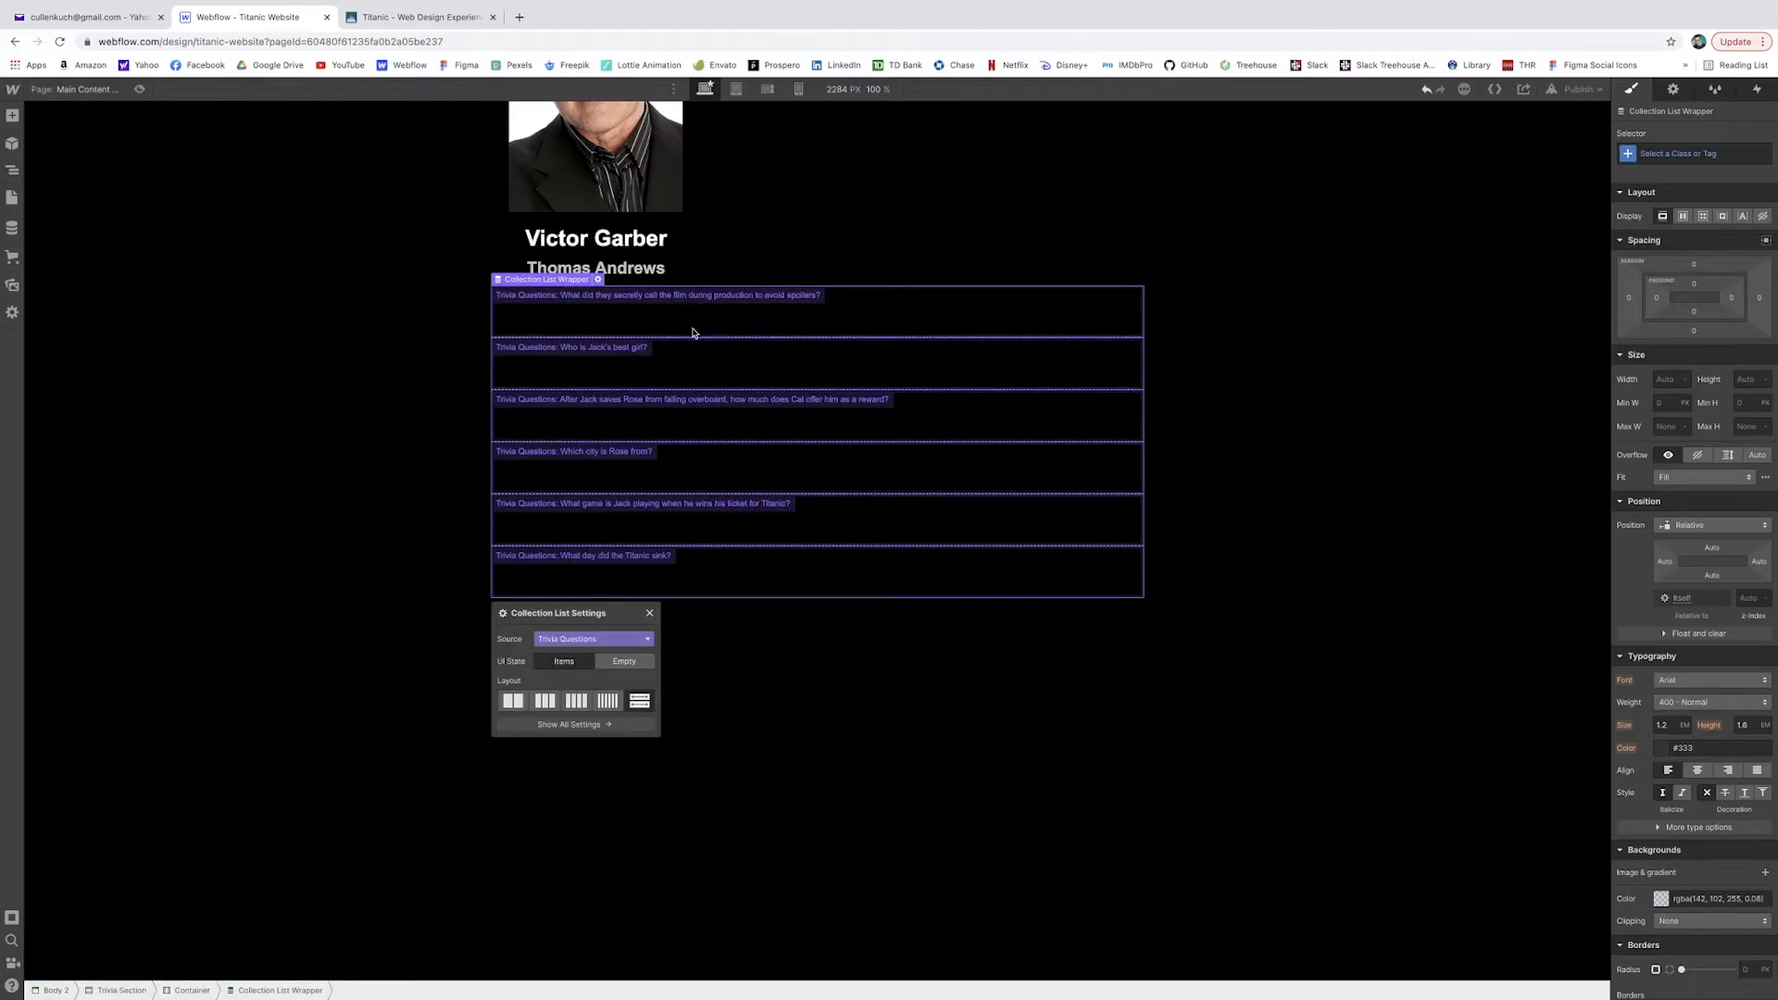
# Add a div block inside the list's Collection Item and give it the class Trivia Div.
pyautogui.click(12, 173)
pyautogui.click(46, 308)
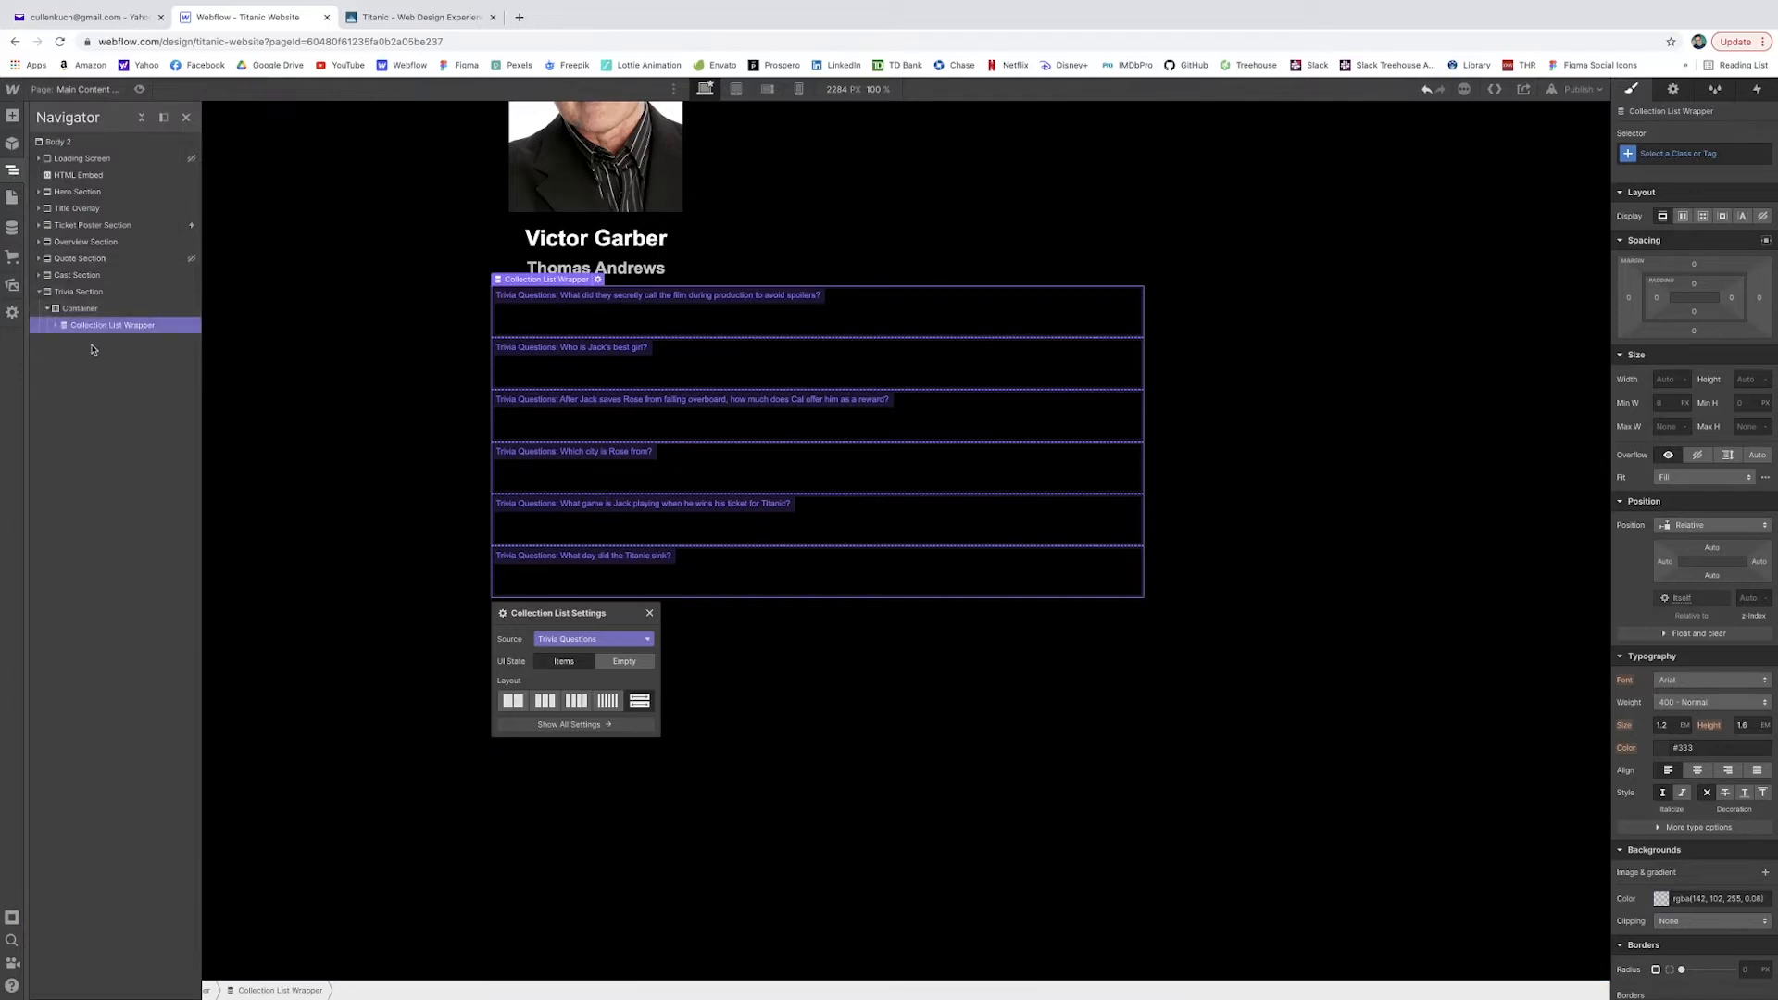
pyautogui.click(54, 326)
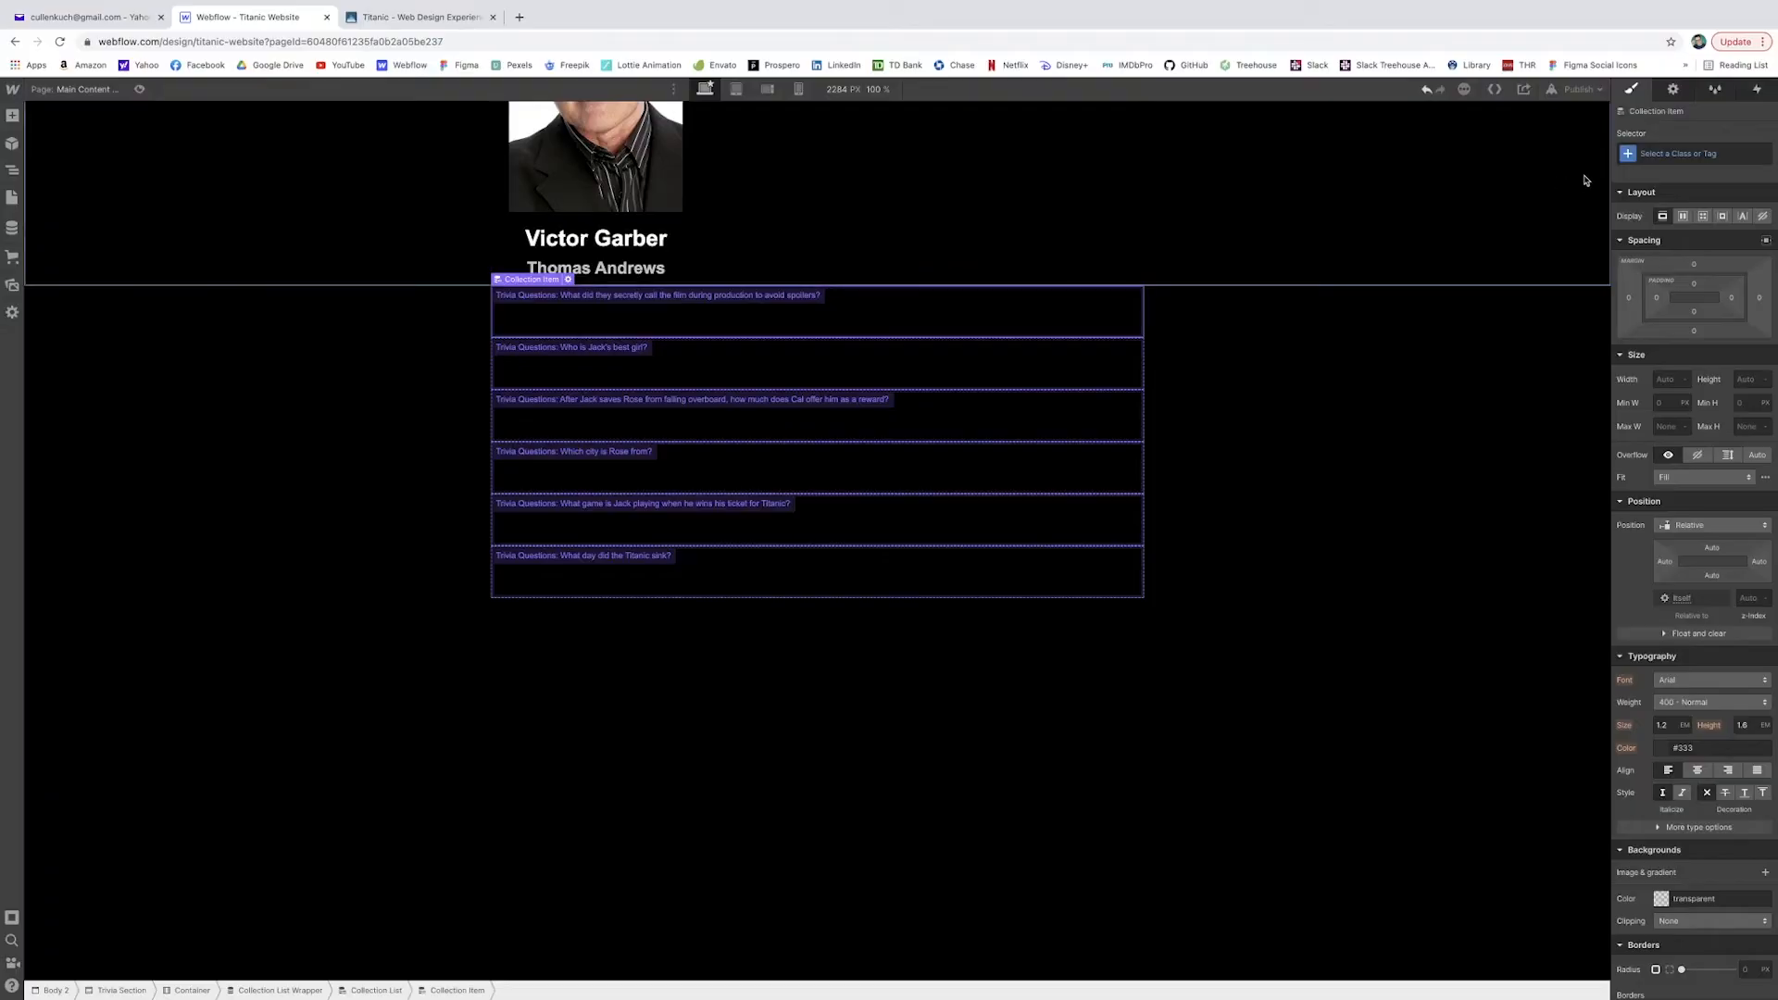
pyautogui.press('a')
pyautogui.click(56, 405)
pyautogui.click(1650, 154)
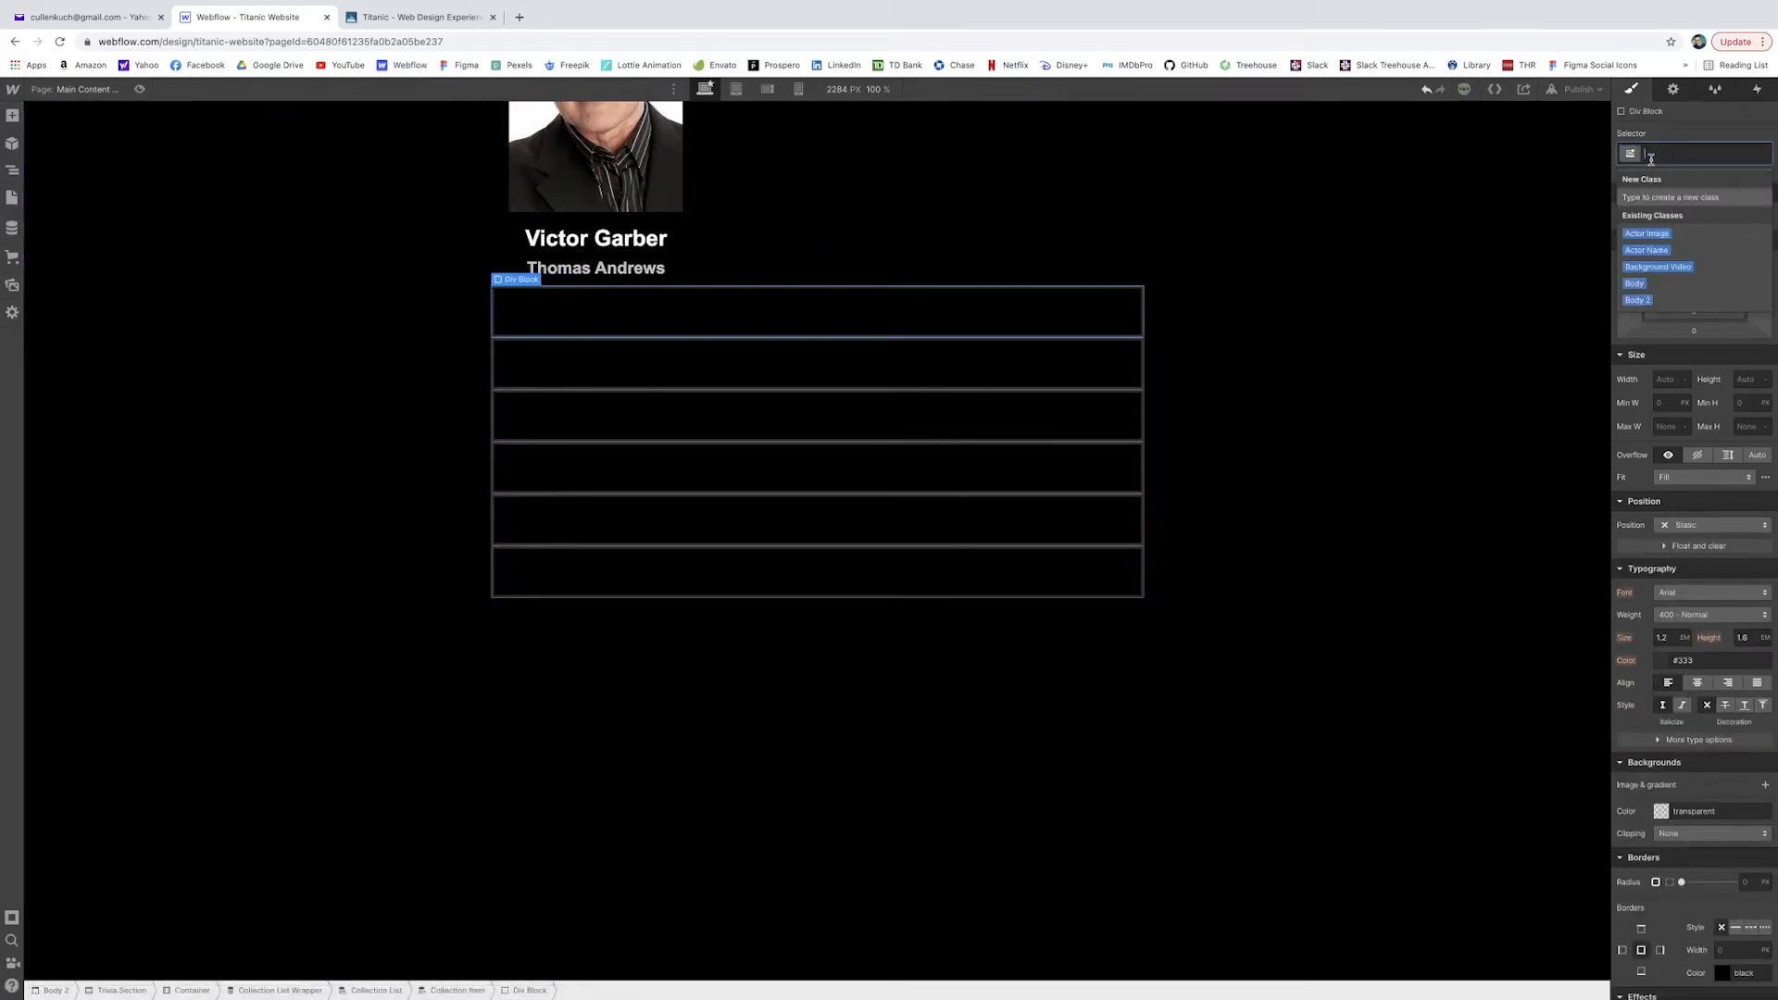
pyautogui.write('Trici')
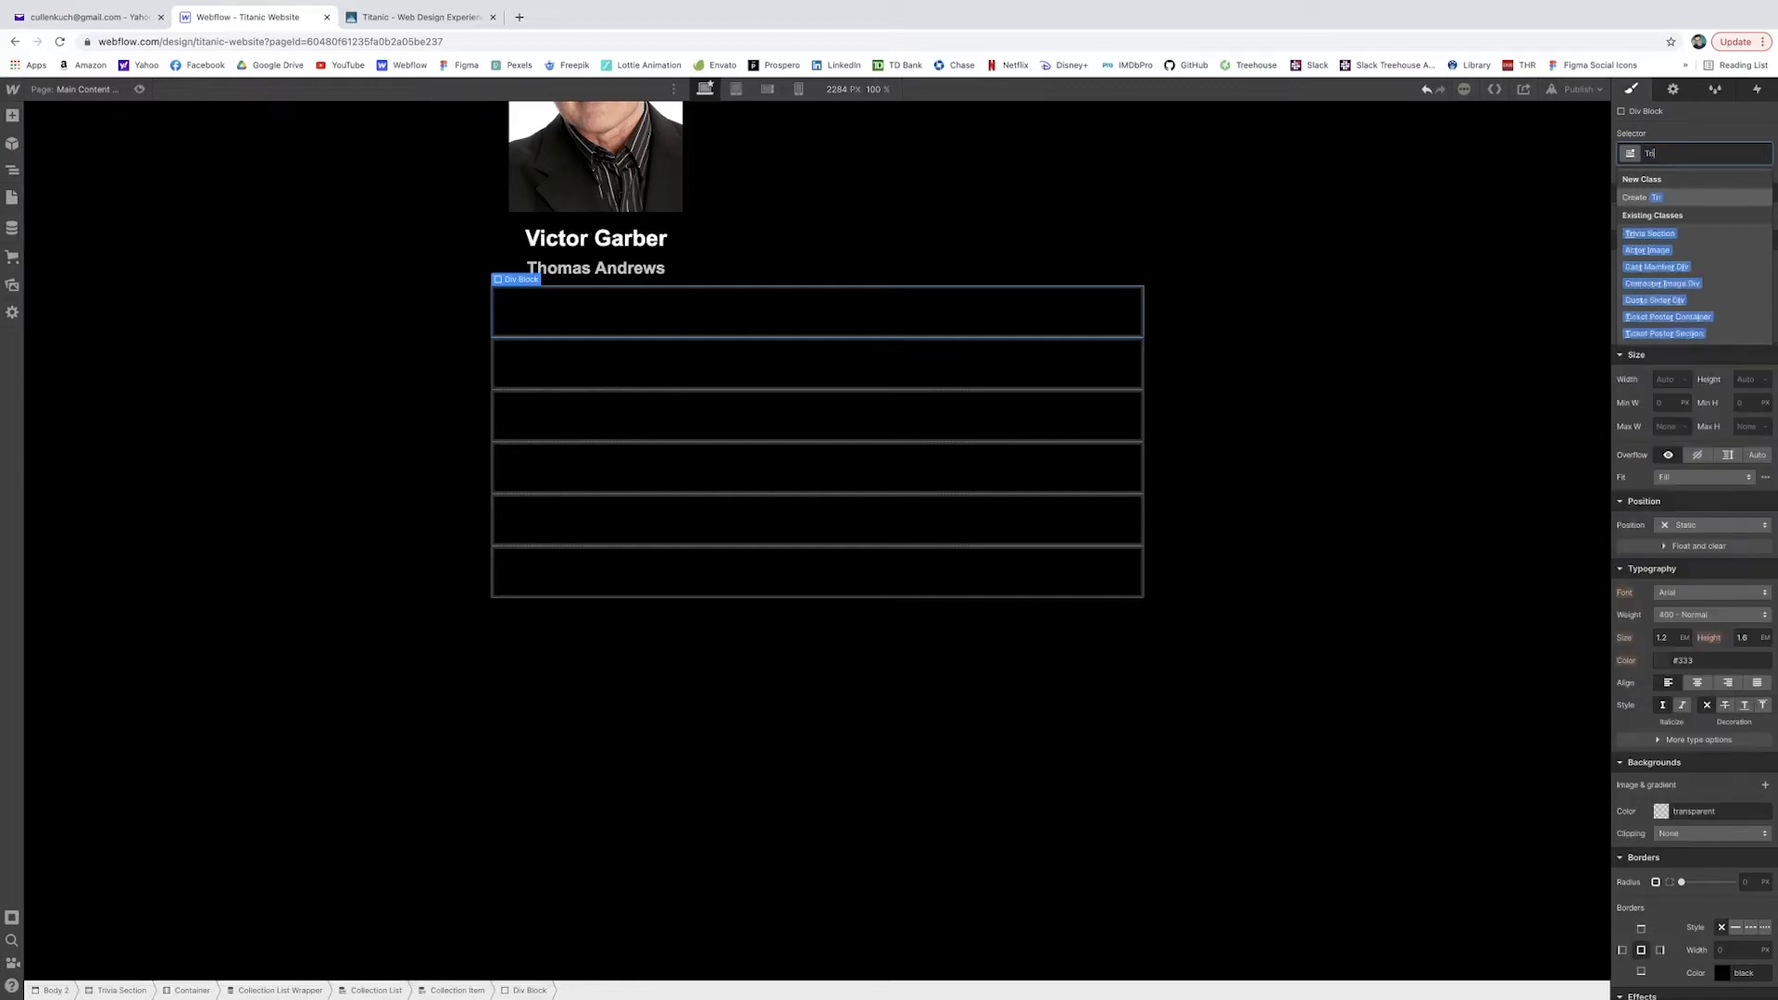
pyautogui.press('BackSpace')
pyautogui.press('BackSpace')
pyautogui.write('via Div')
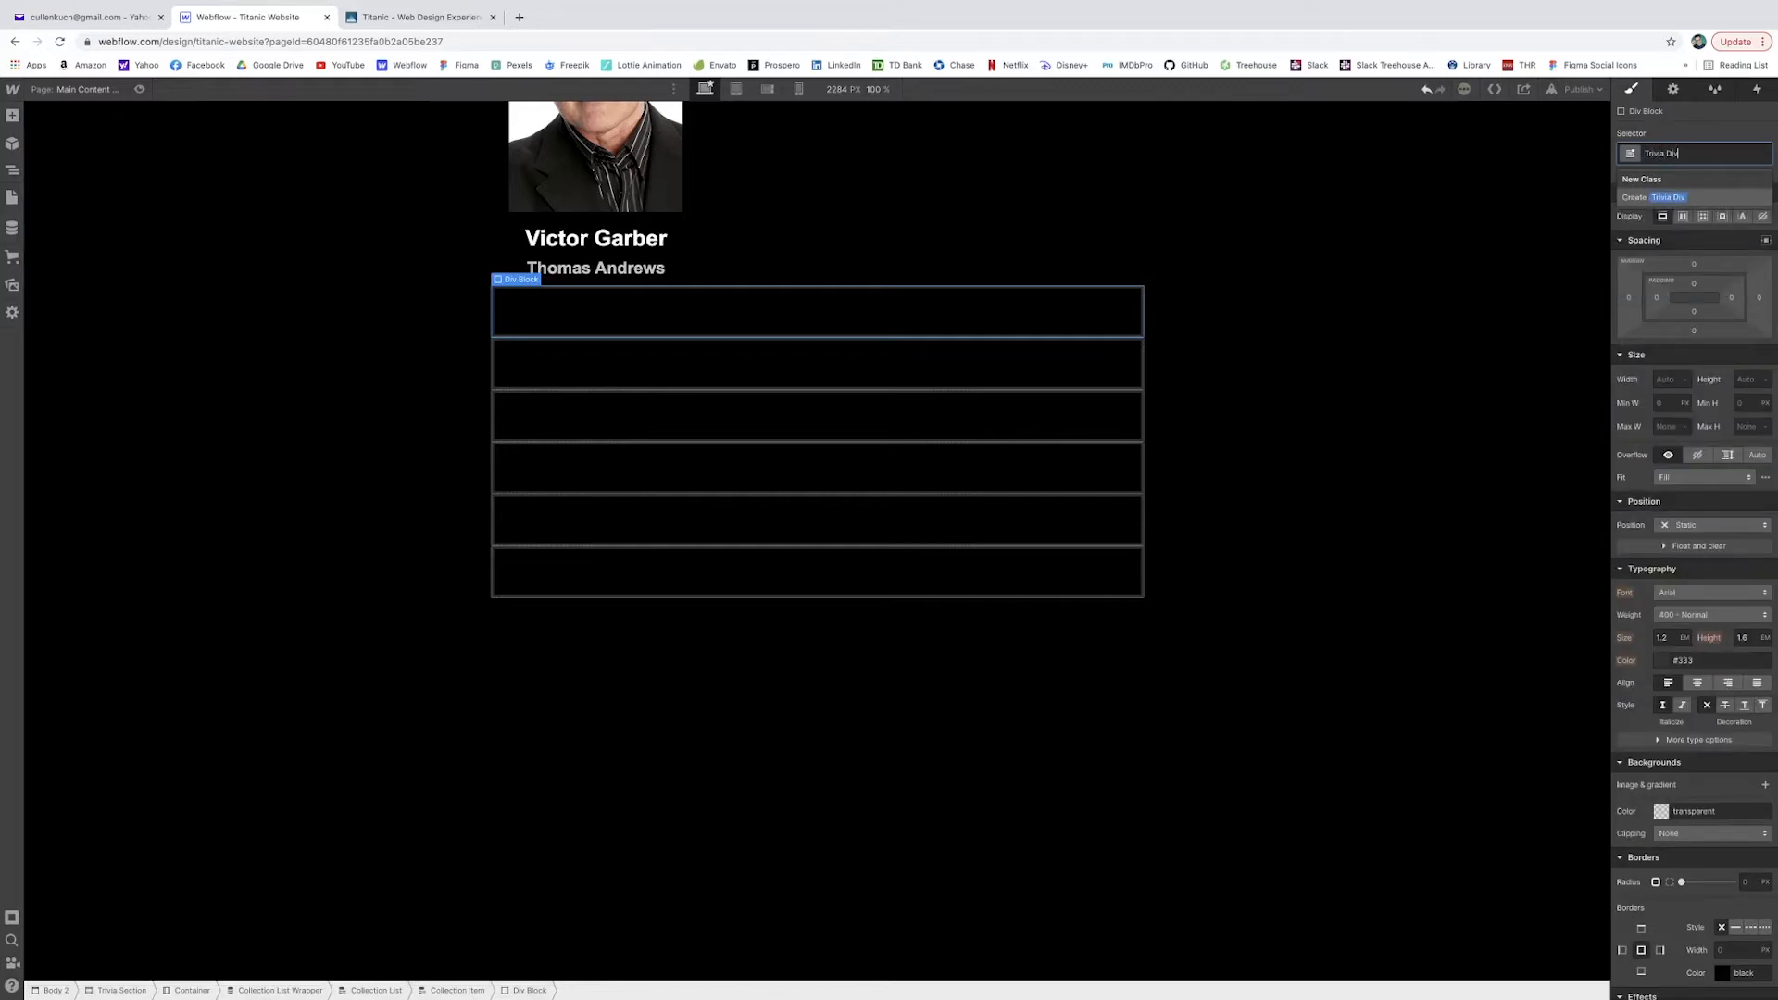
pyautogui.press('Return')
# Size the Trivia Div to 300 px wide and 300 px high with a 50% border radius.
pyautogui.click(1671, 379)
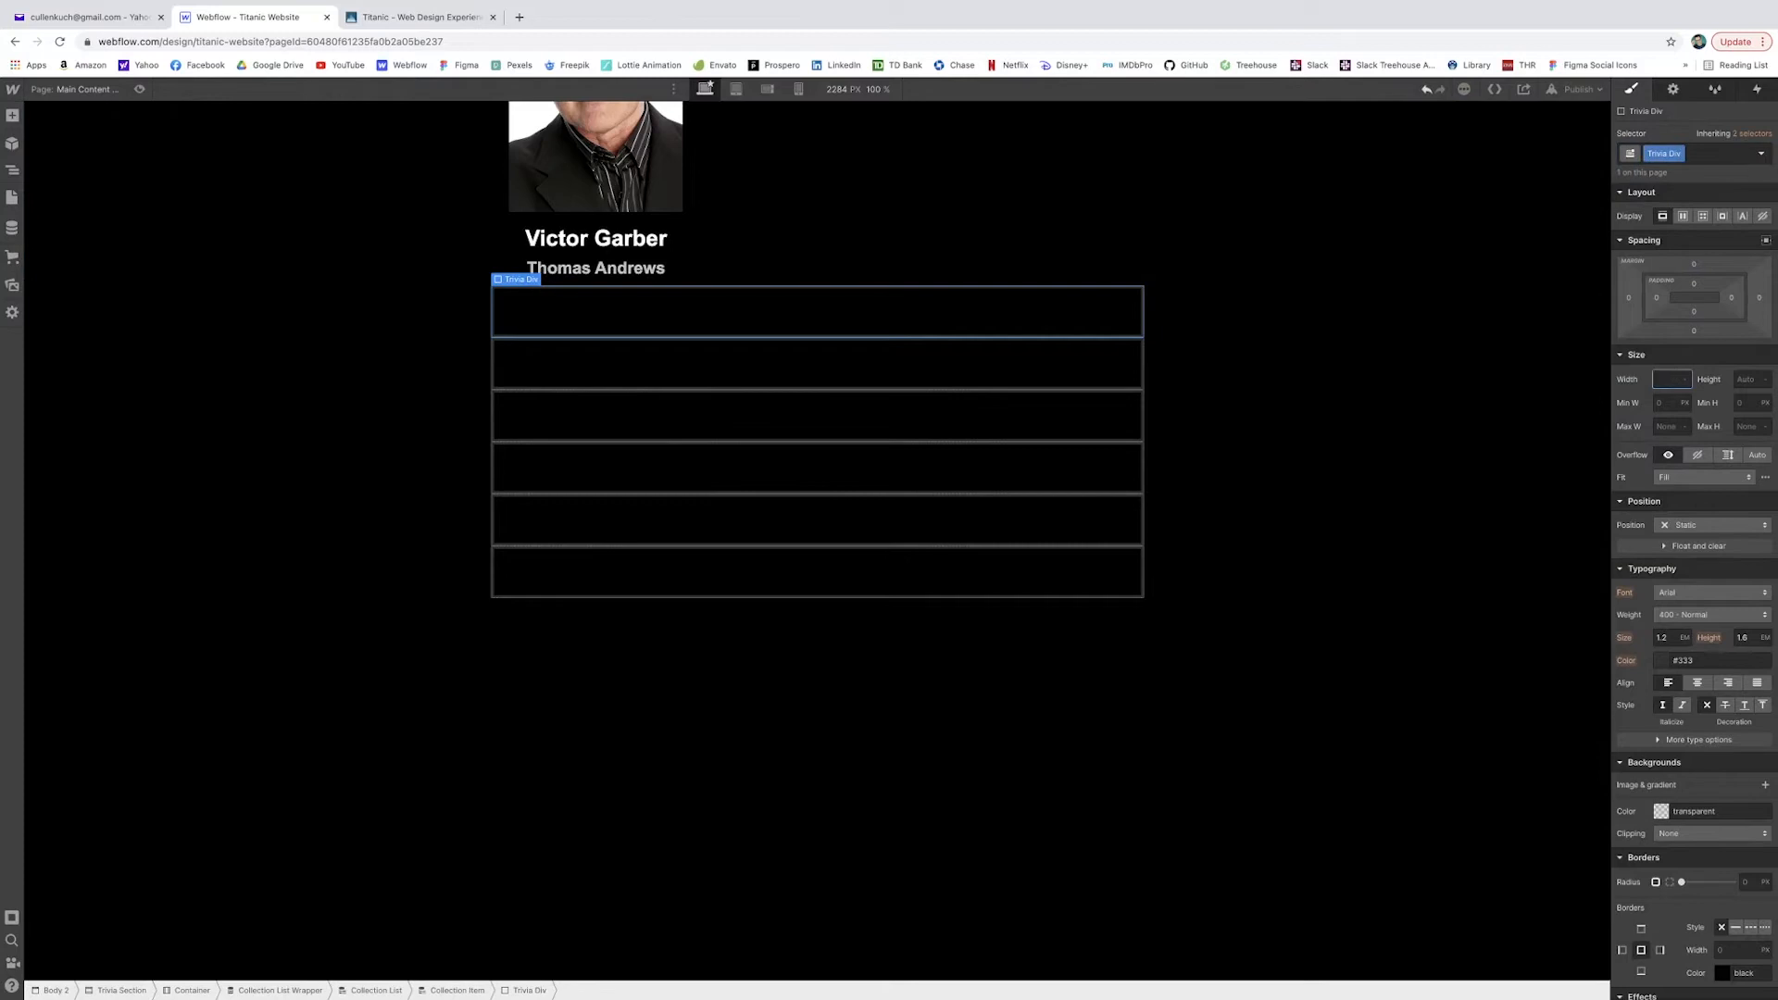
pyautogui.write('300')
pyautogui.press('Tab')
pyautogui.write('300')
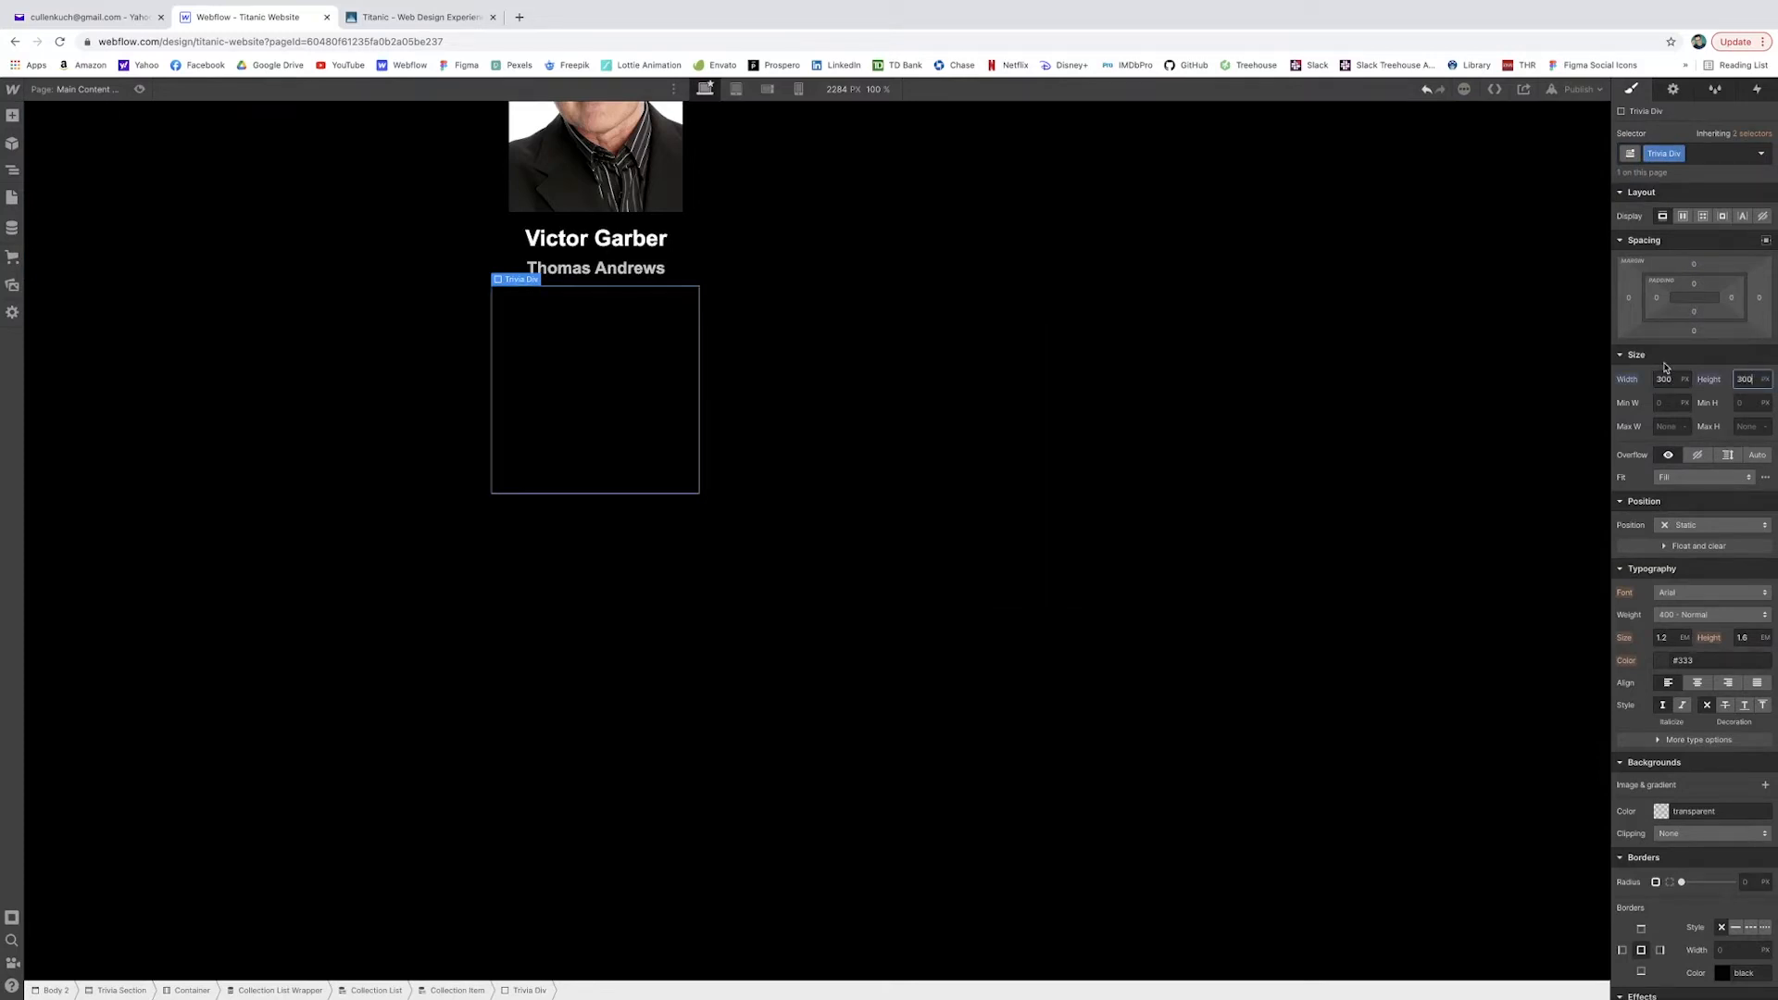
pyautogui.scroll(-2, 1665, 367)
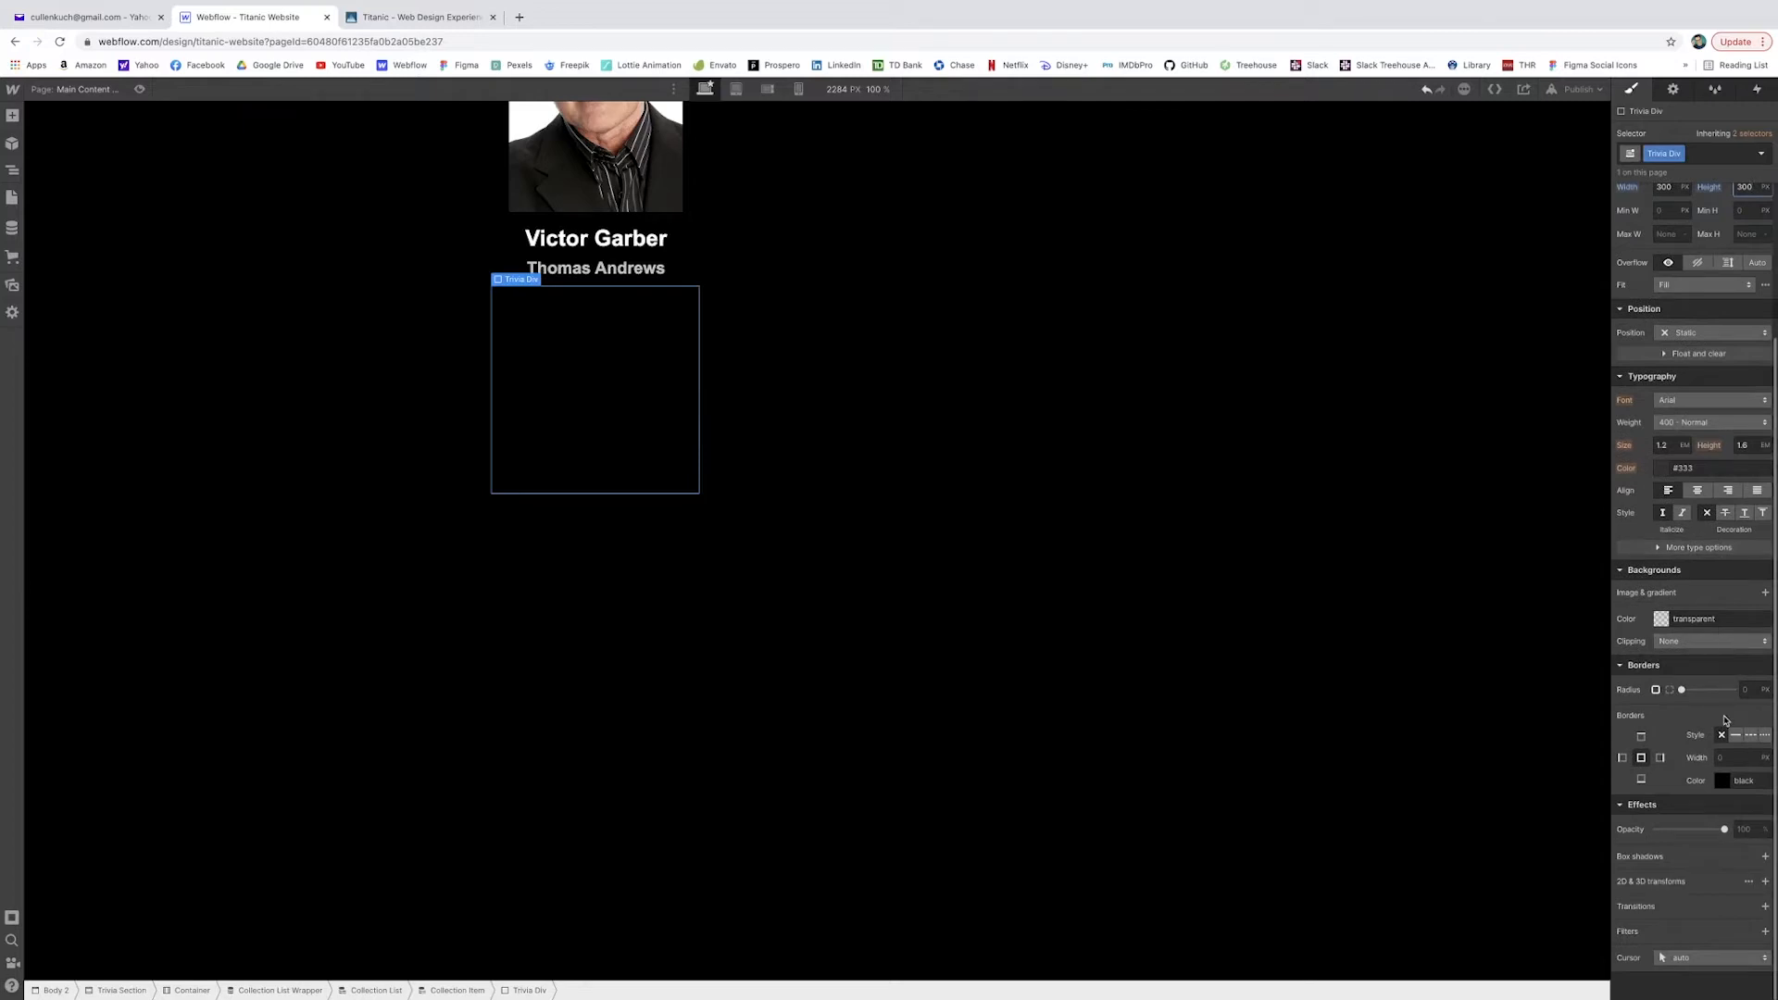
pyautogui.click(1752, 691)
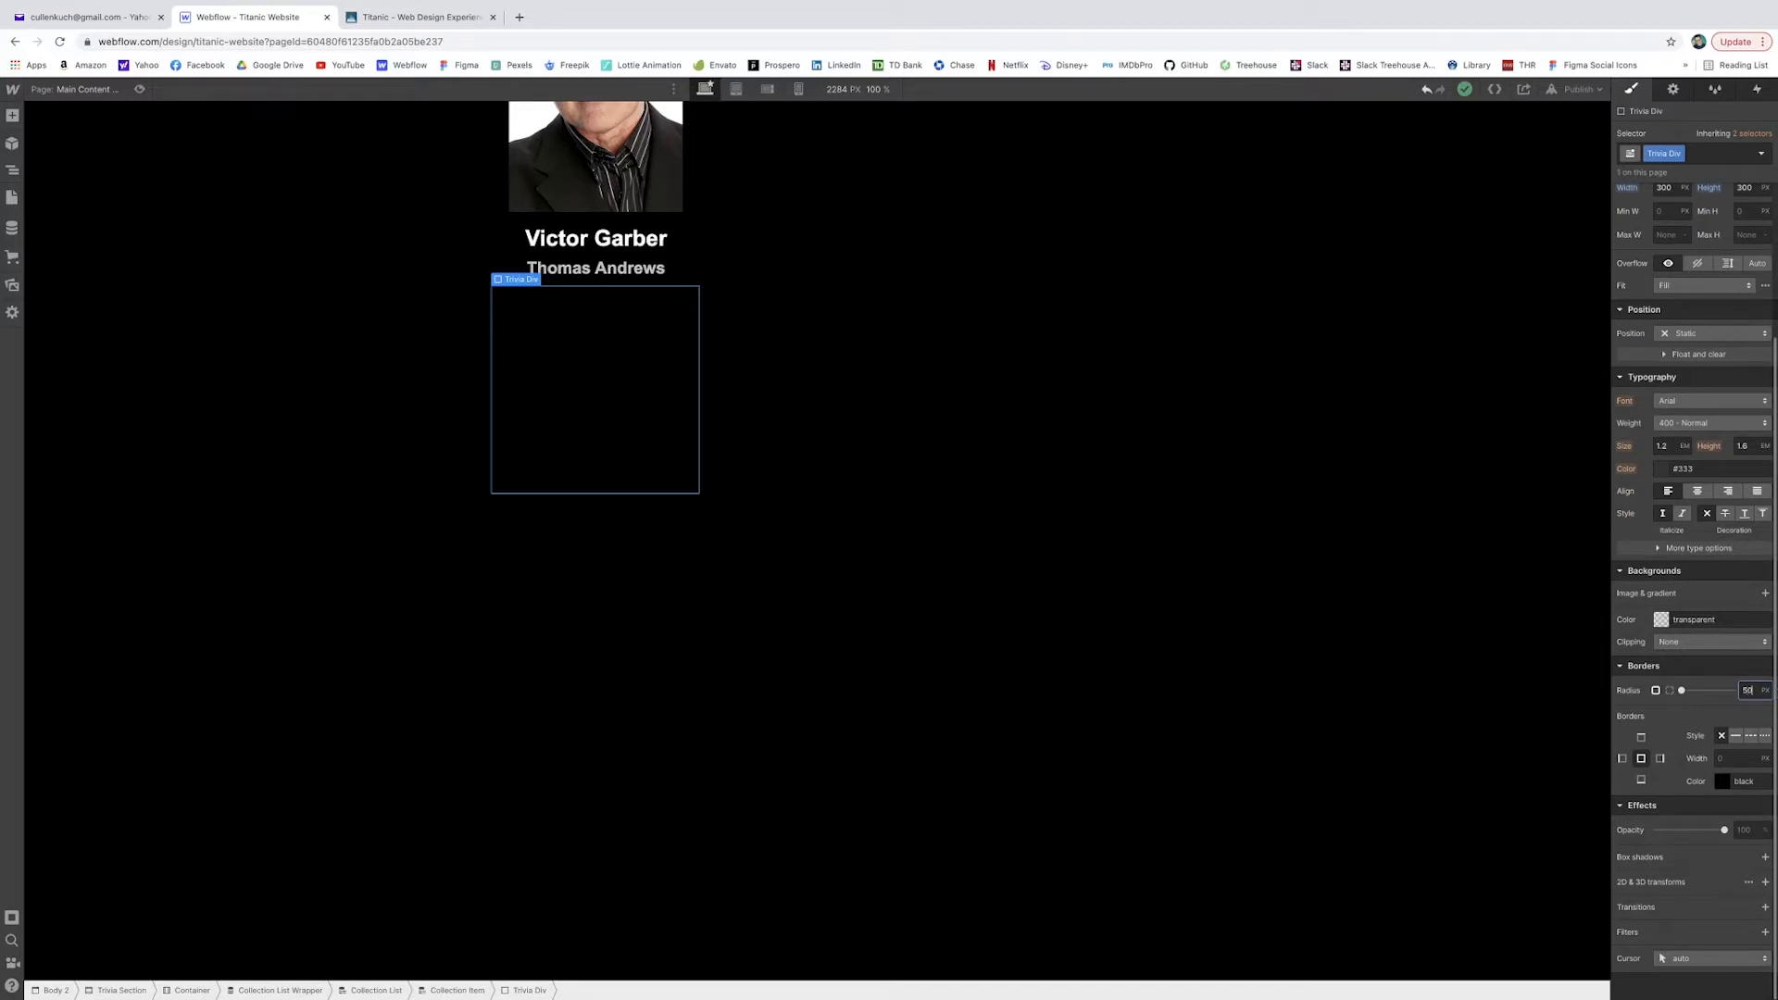
pyautogui.press('Return')
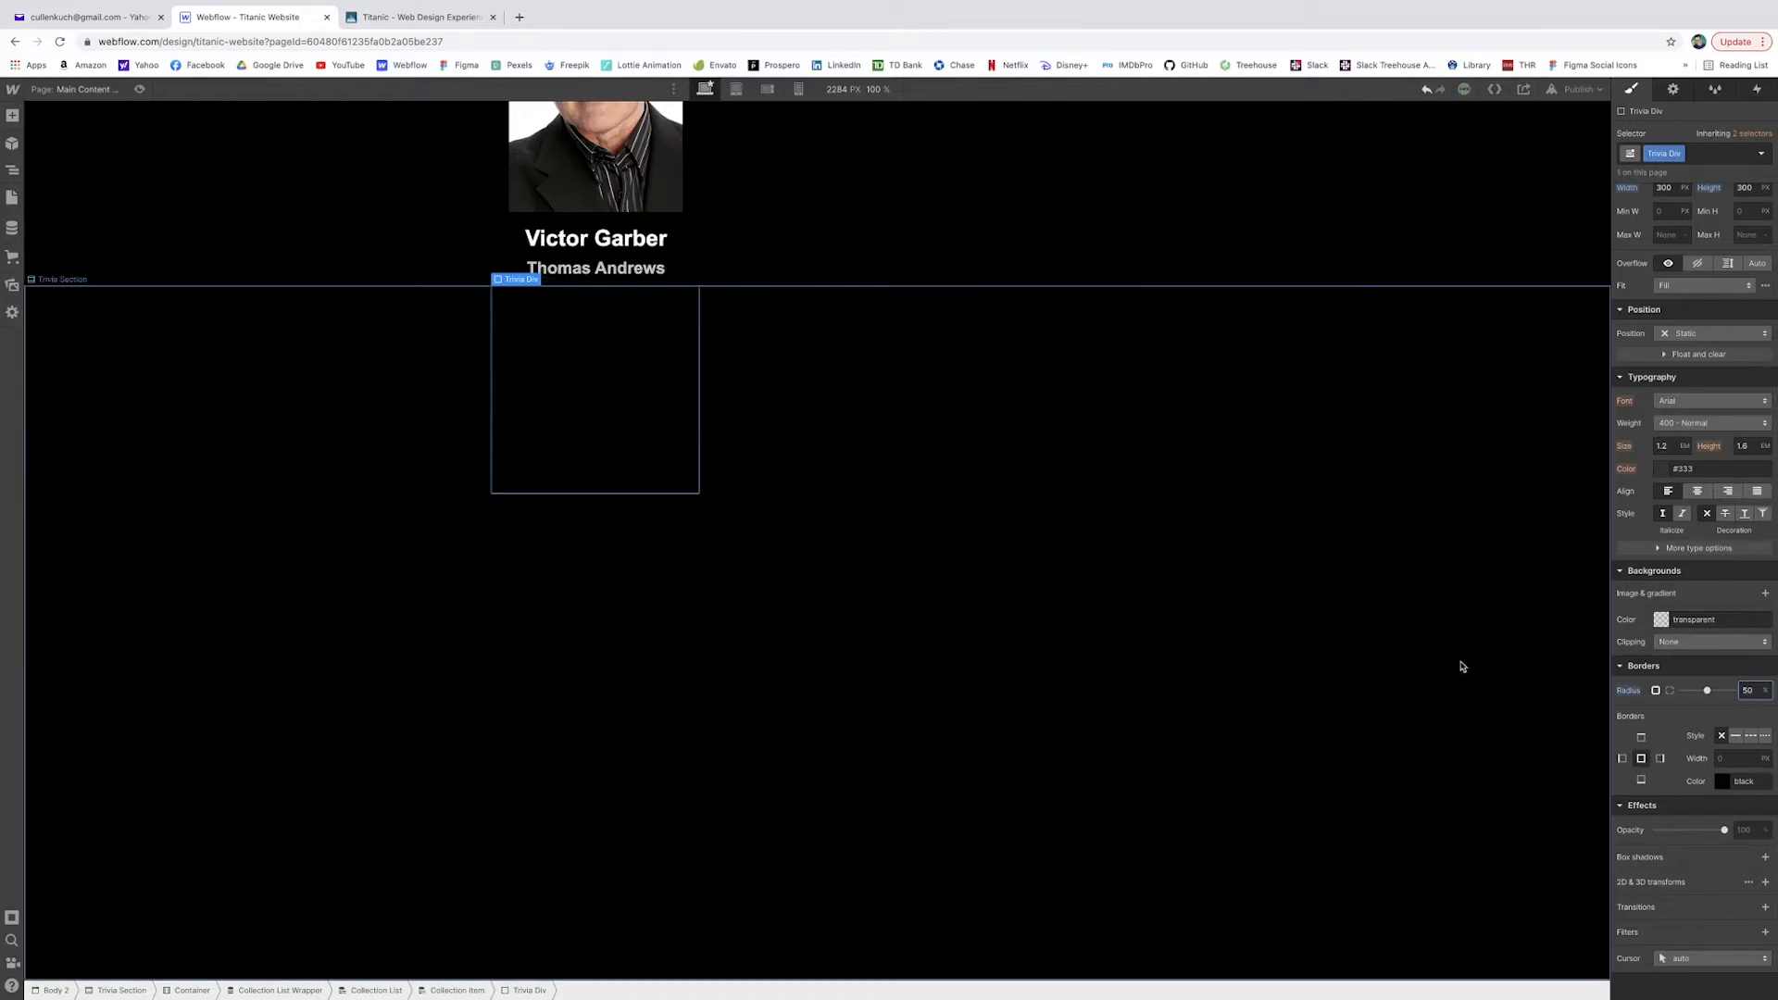
# Try a solid red background on the Trivia Div and make the fill transparent again.
pyautogui.click(615, 393)
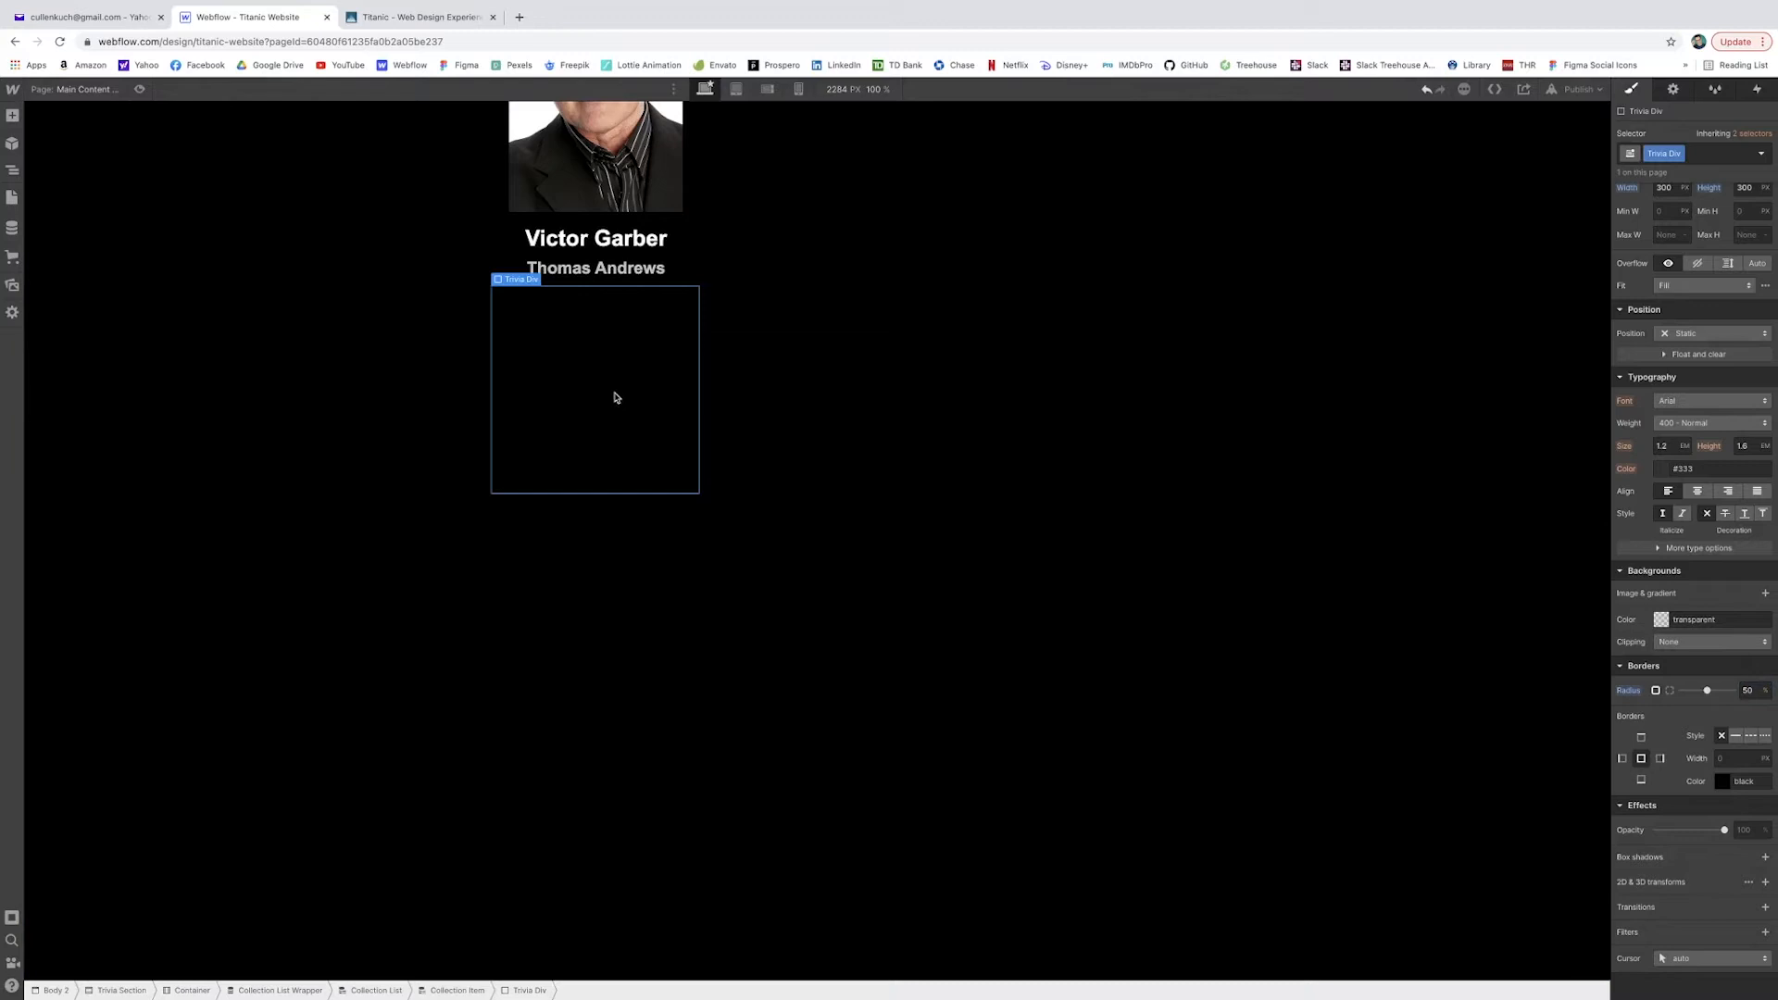
pyautogui.click(1661, 620)
pyautogui.click(1771, 653)
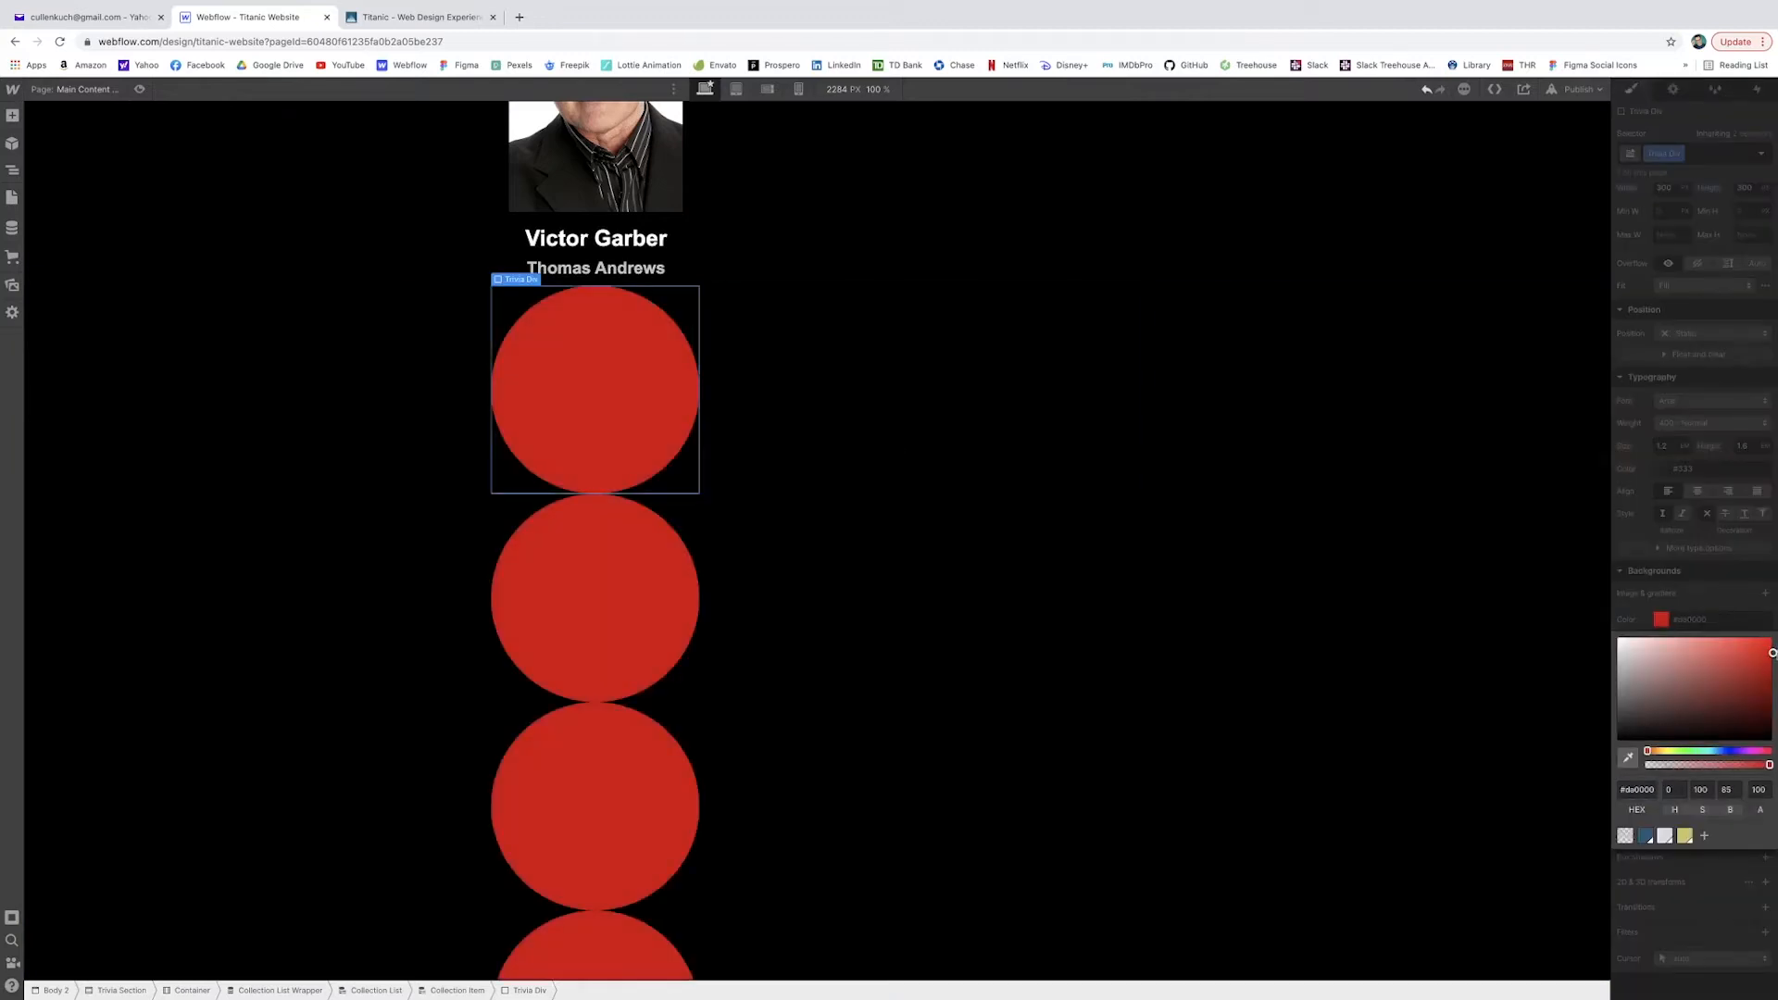
pyautogui.moveTo(1775, 658); pyautogui.dragTo(1775, 636)
pyautogui.press('Escape')
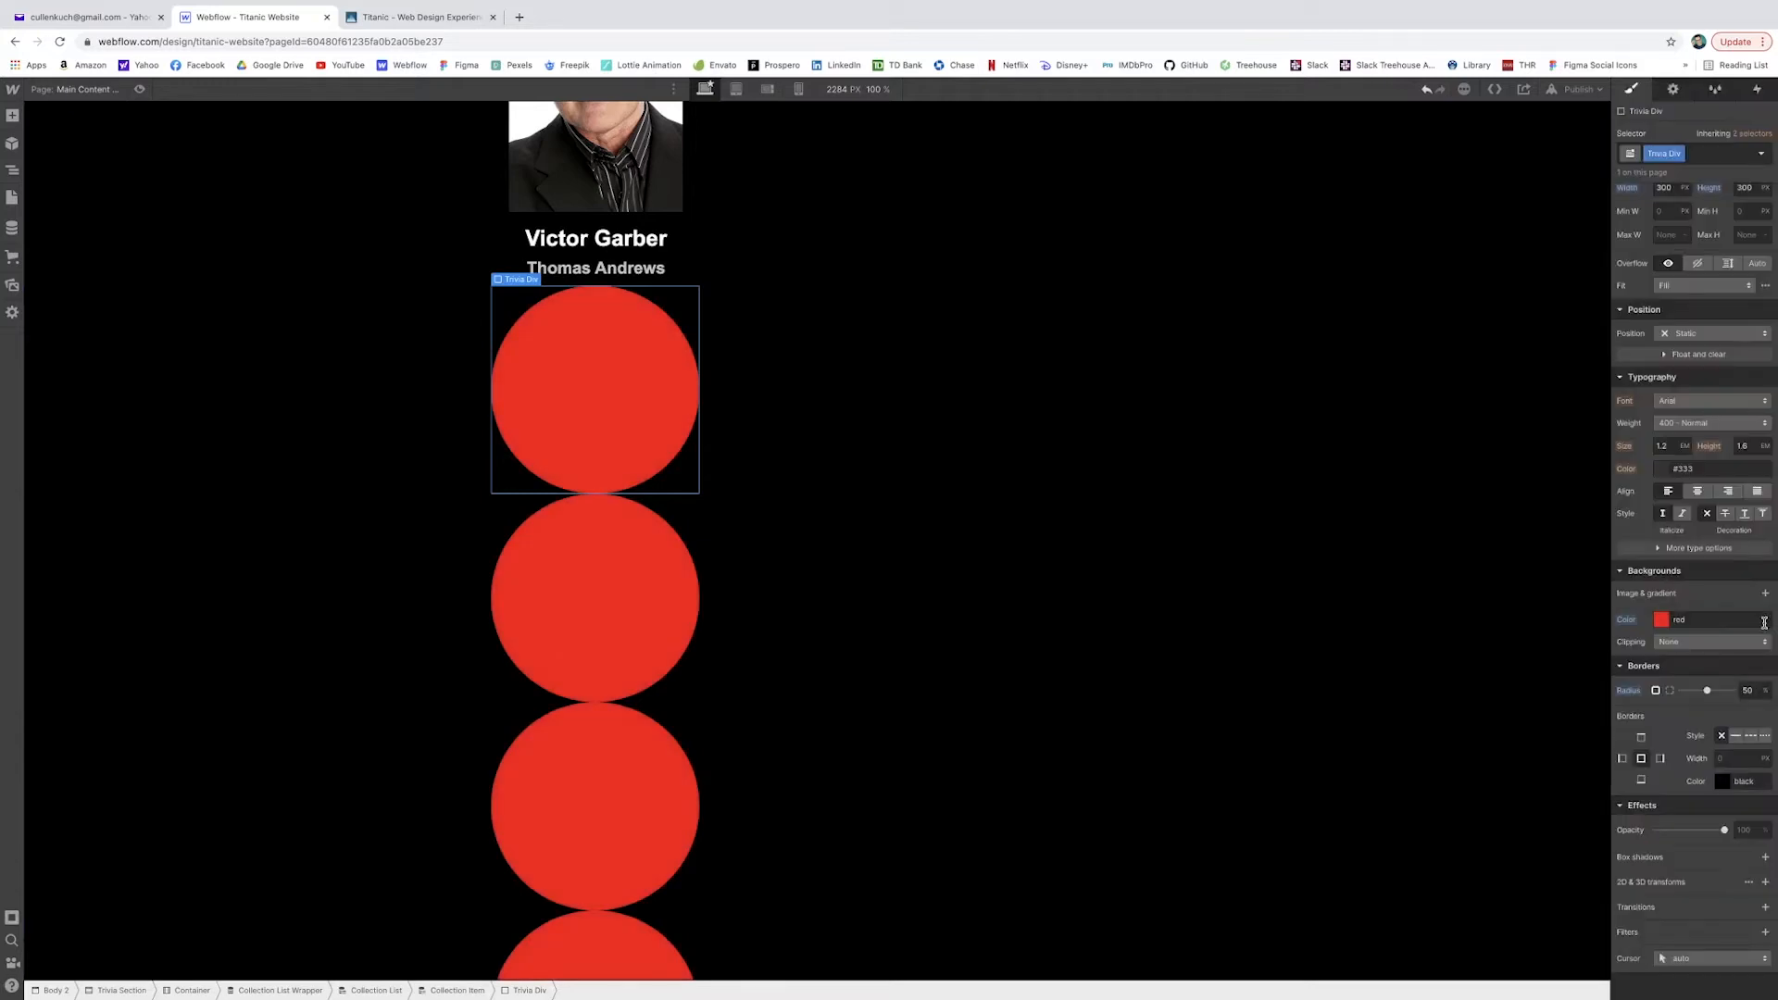
pyautogui.click(1661, 621)
pyautogui.click(1647, 766)
# Add a linear gradient background to the Trivia Div with the Ocean swatch as its starting color.
pyautogui.click(1765, 593)
pyautogui.click(1765, 594)
pyautogui.click(1692, 641)
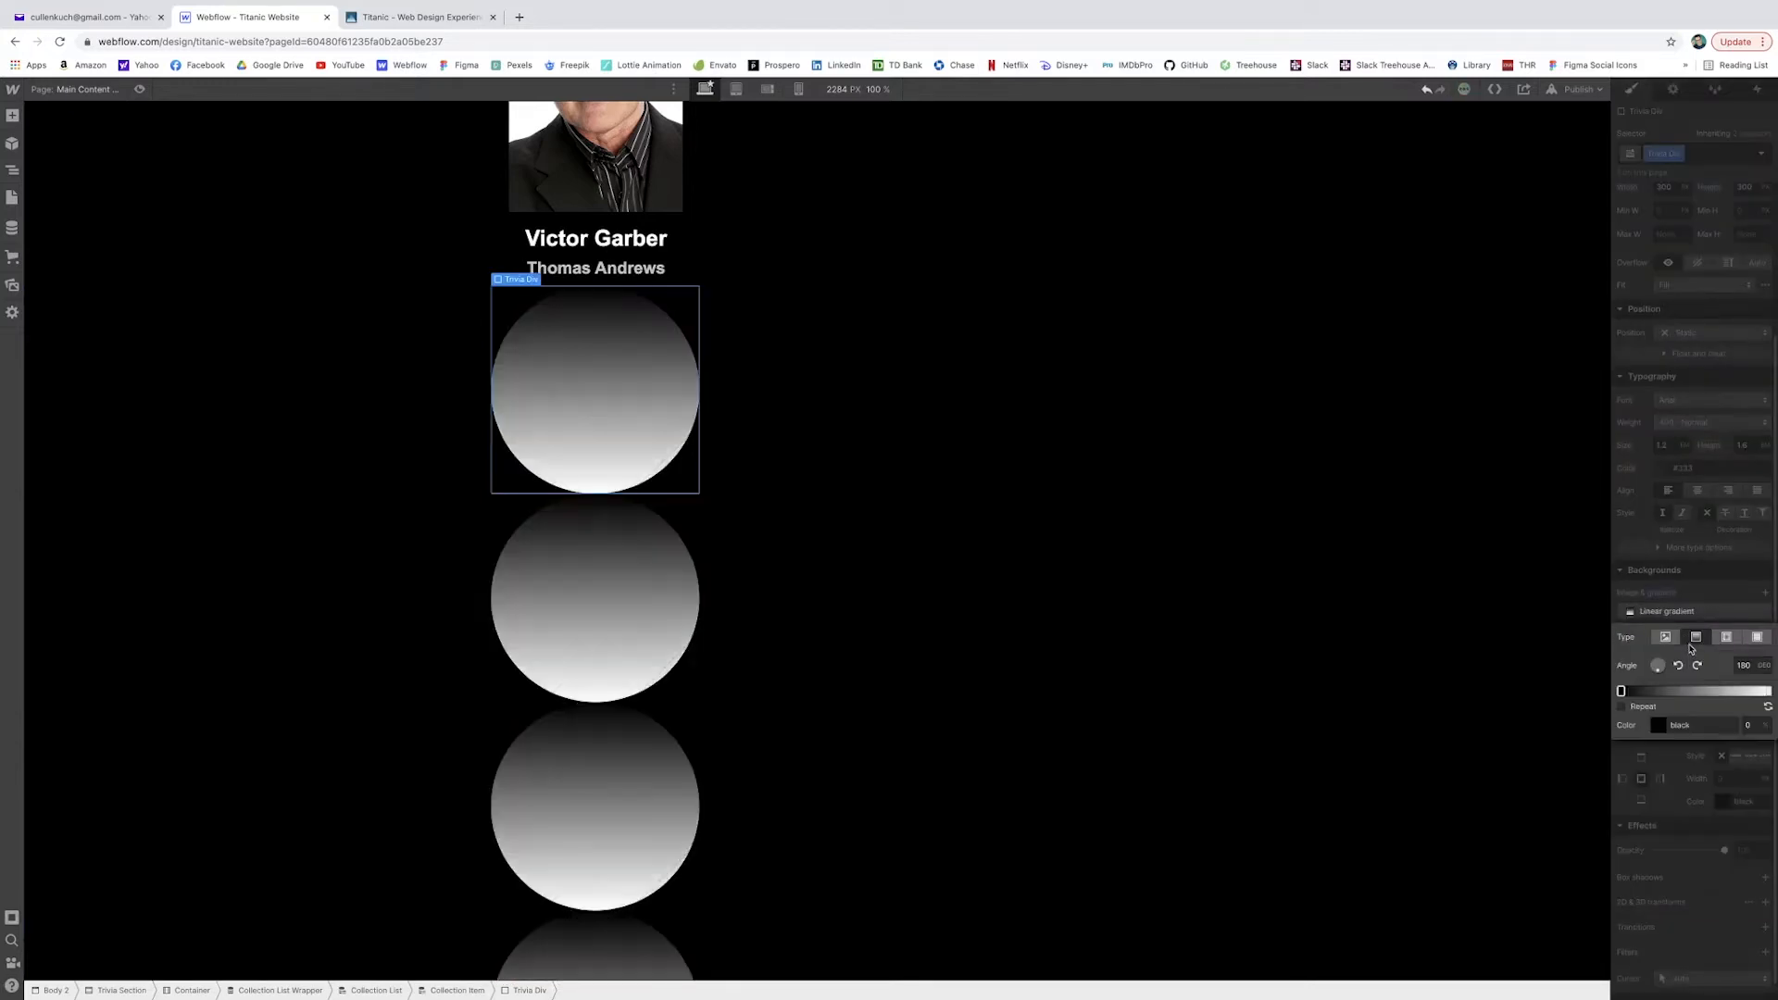
pyautogui.click(1657, 726)
pyautogui.click(1646, 942)
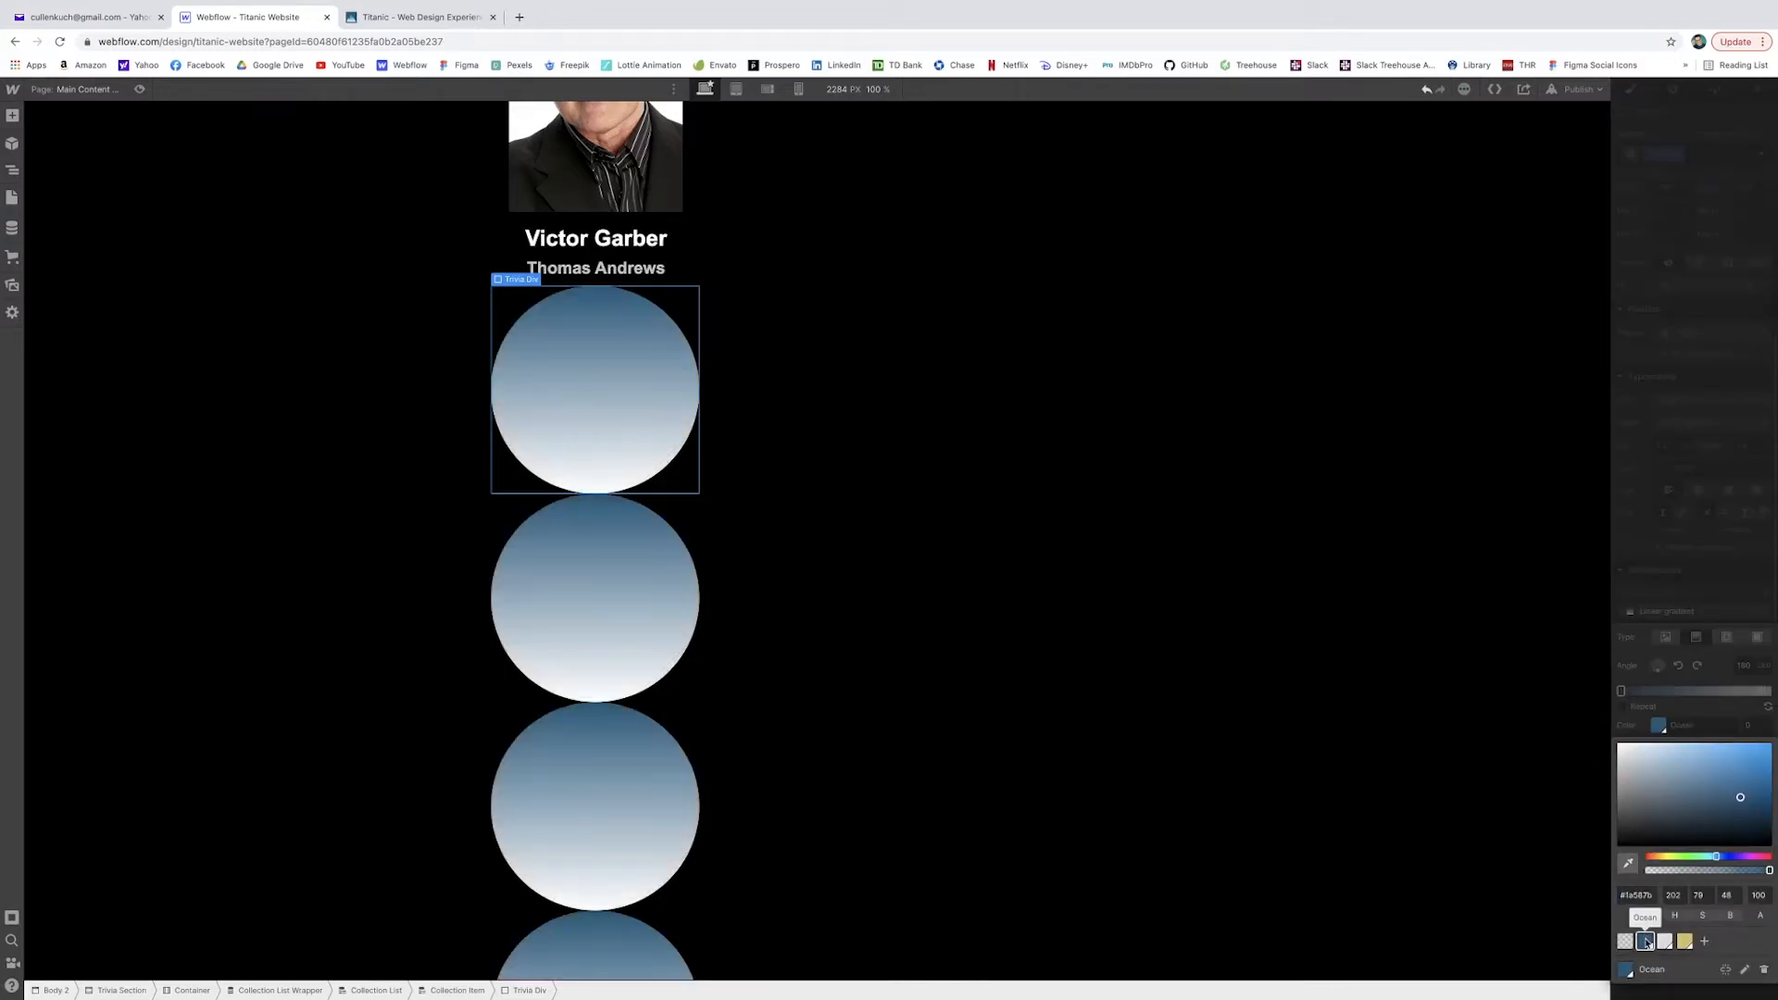
pyautogui.press('Escape')
# Set the end color of the Trivia Div's linear gradient to #2f2141.
pyautogui.click(1768, 697)
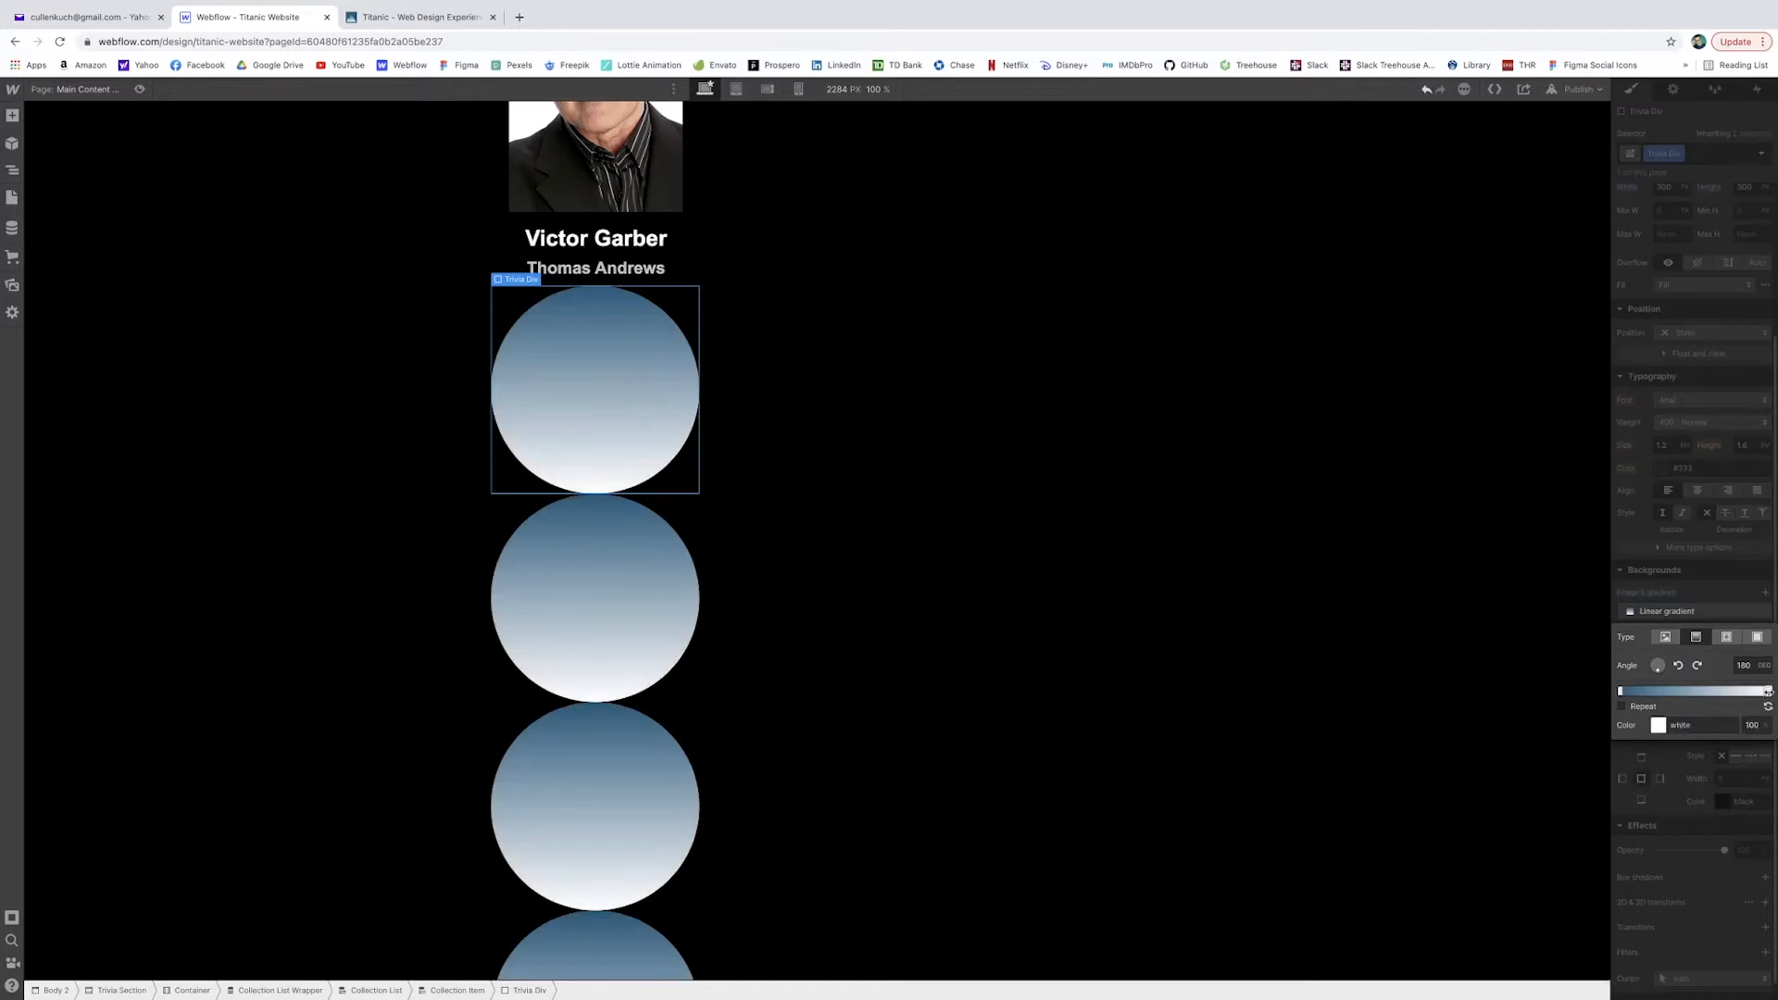
pyautogui.click(1657, 725)
pyautogui.click(1647, 895)
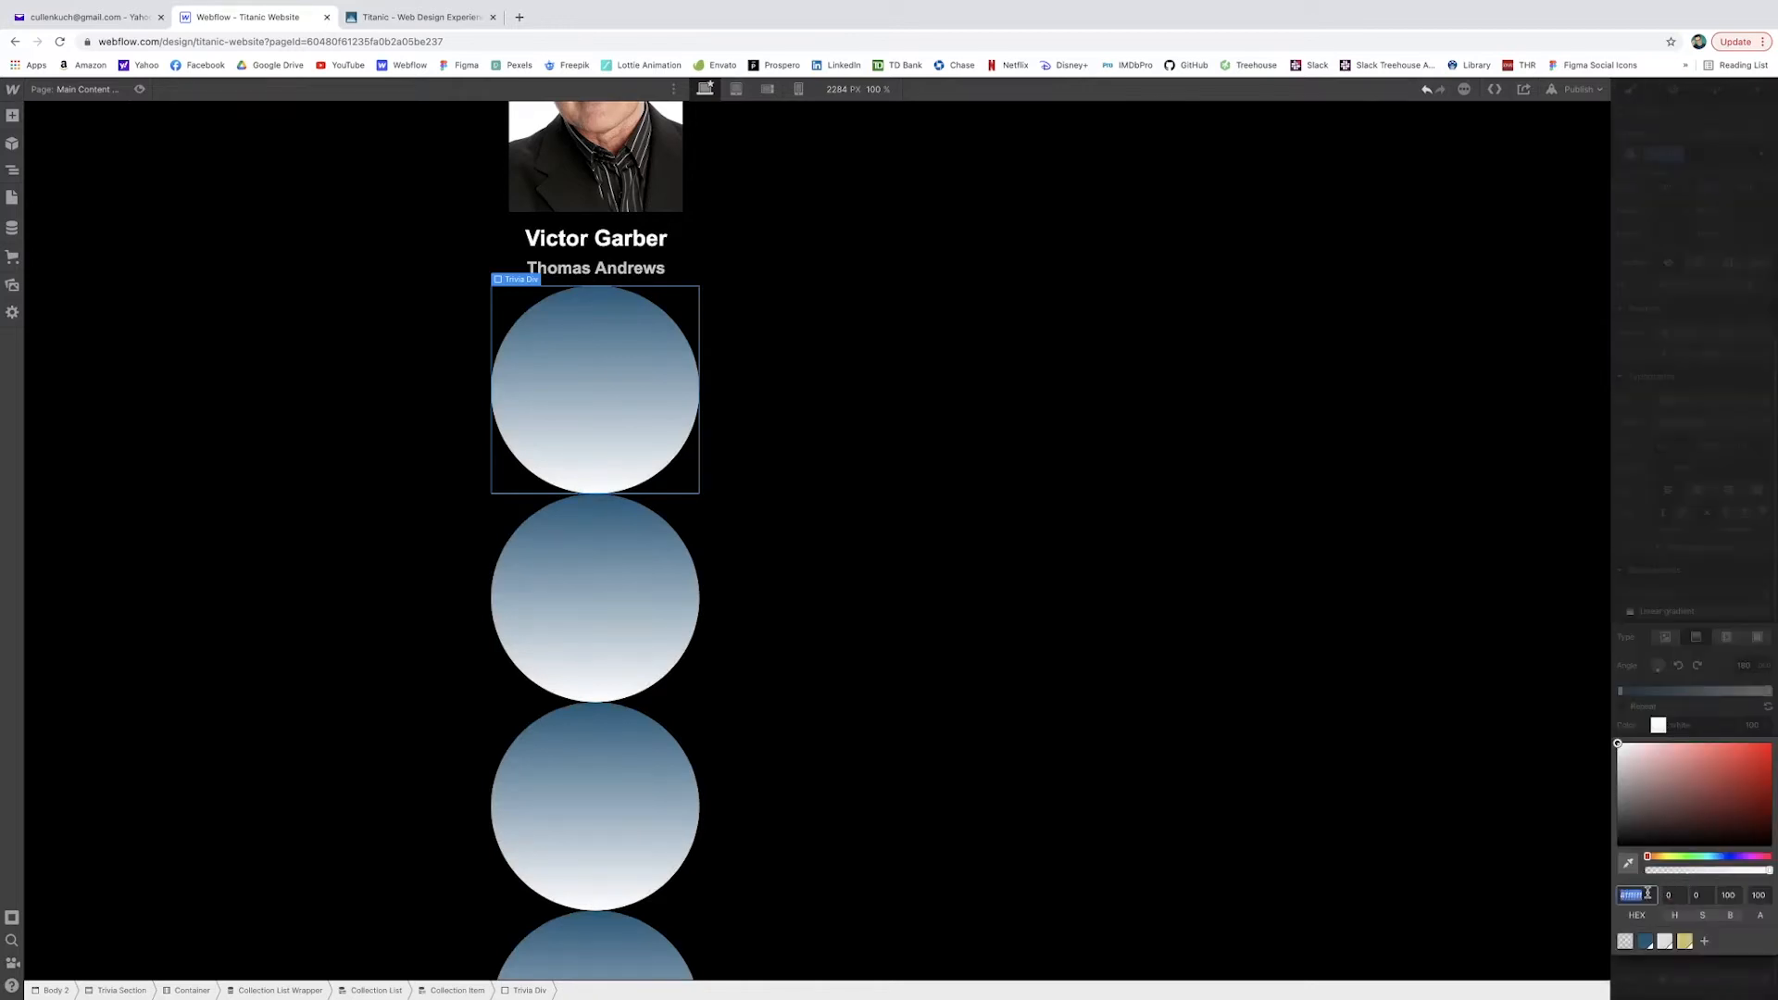
pyautogui.write('2f21')
pyautogui.press('Return')
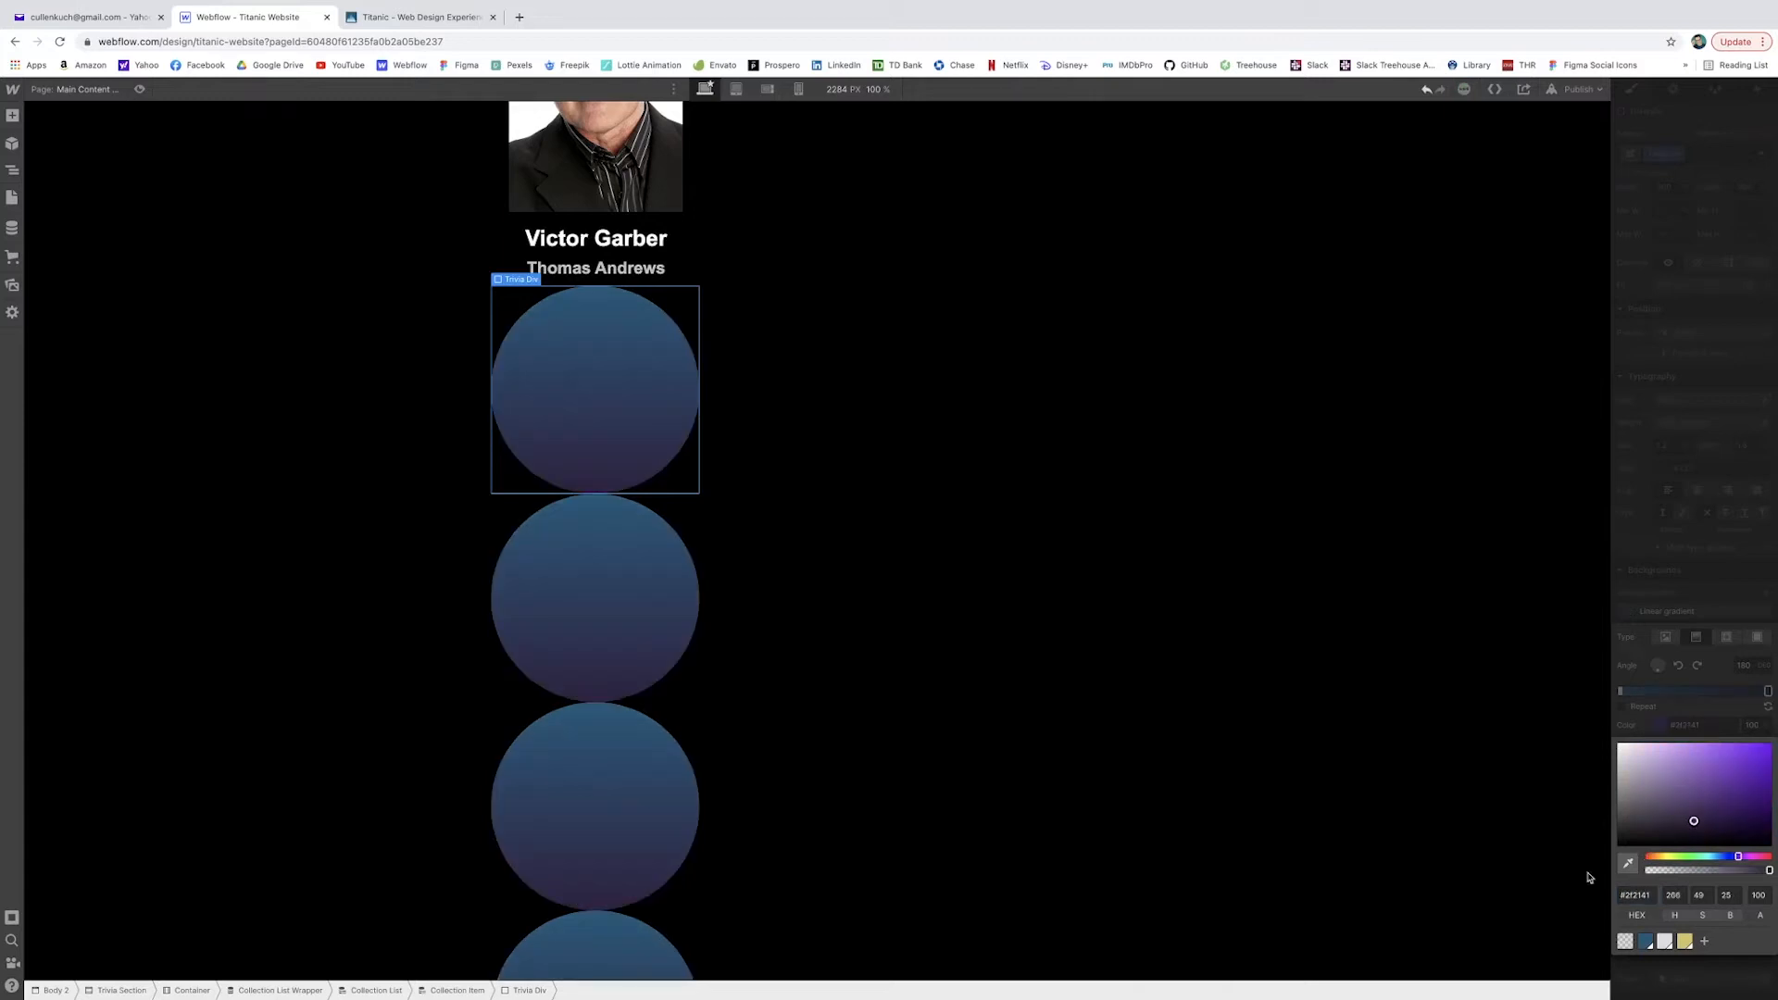
pyautogui.click(1590, 879)
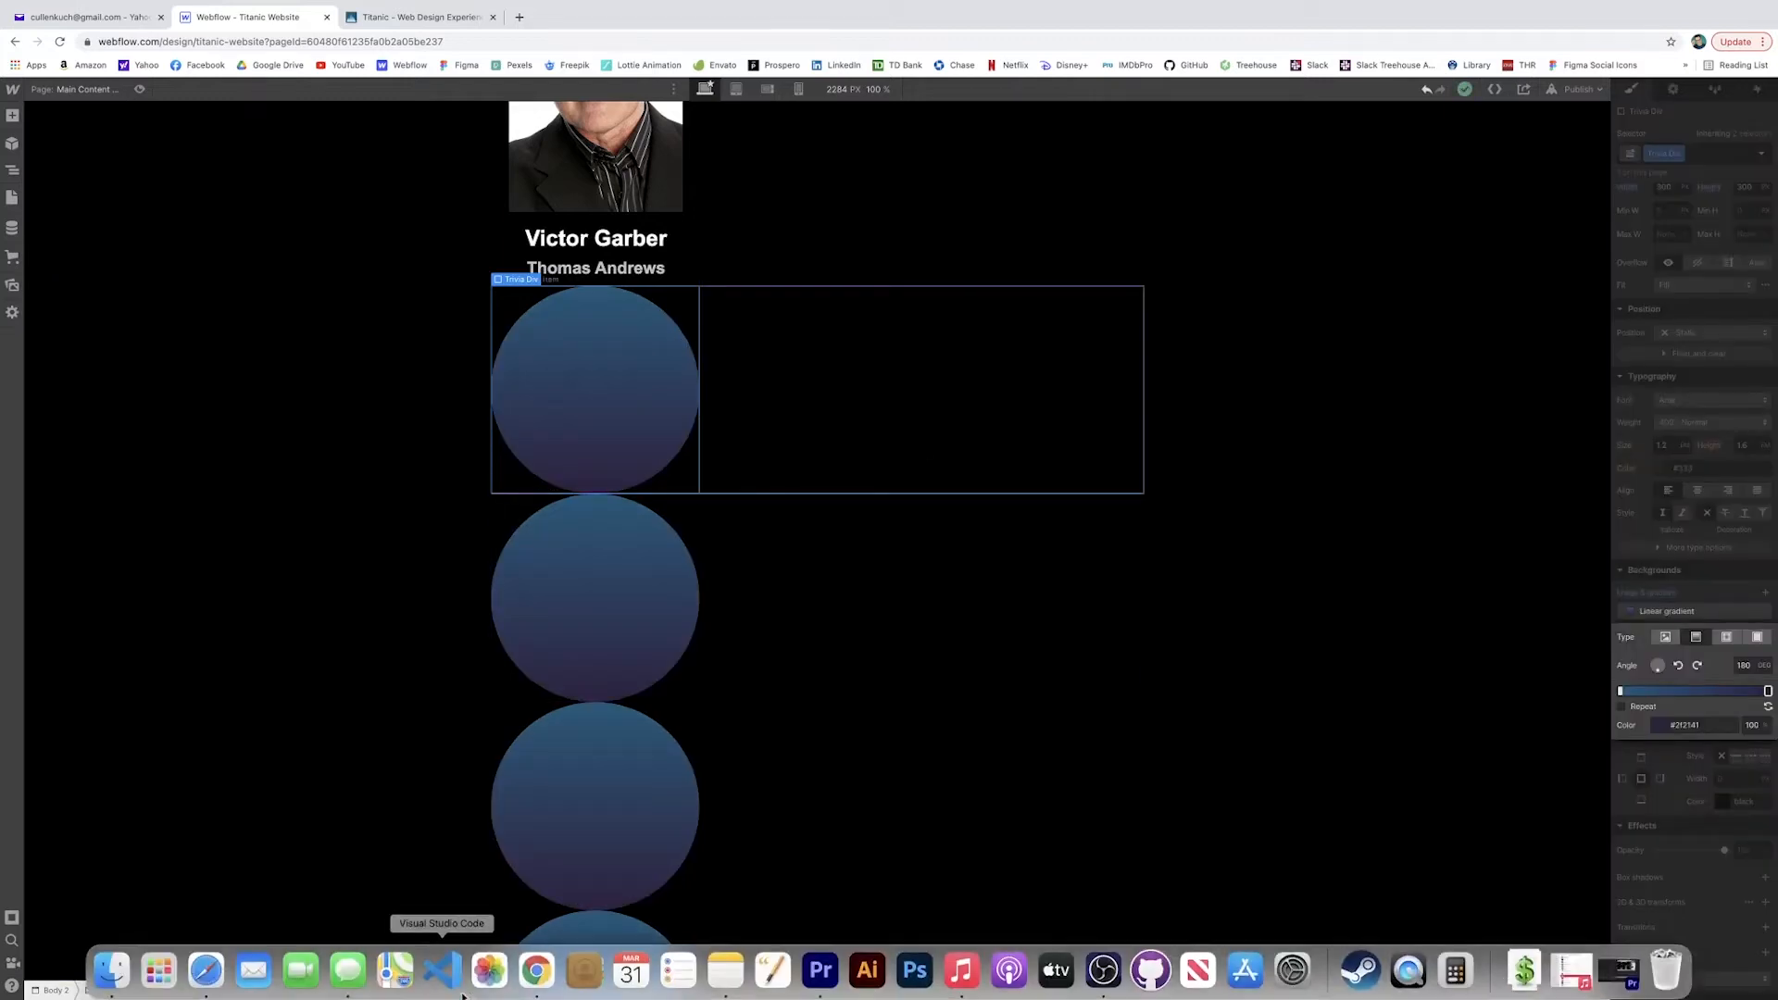
# Switch the Collection List to a grid layout, keeping the two-column default.
pyautogui.click(378, 990)
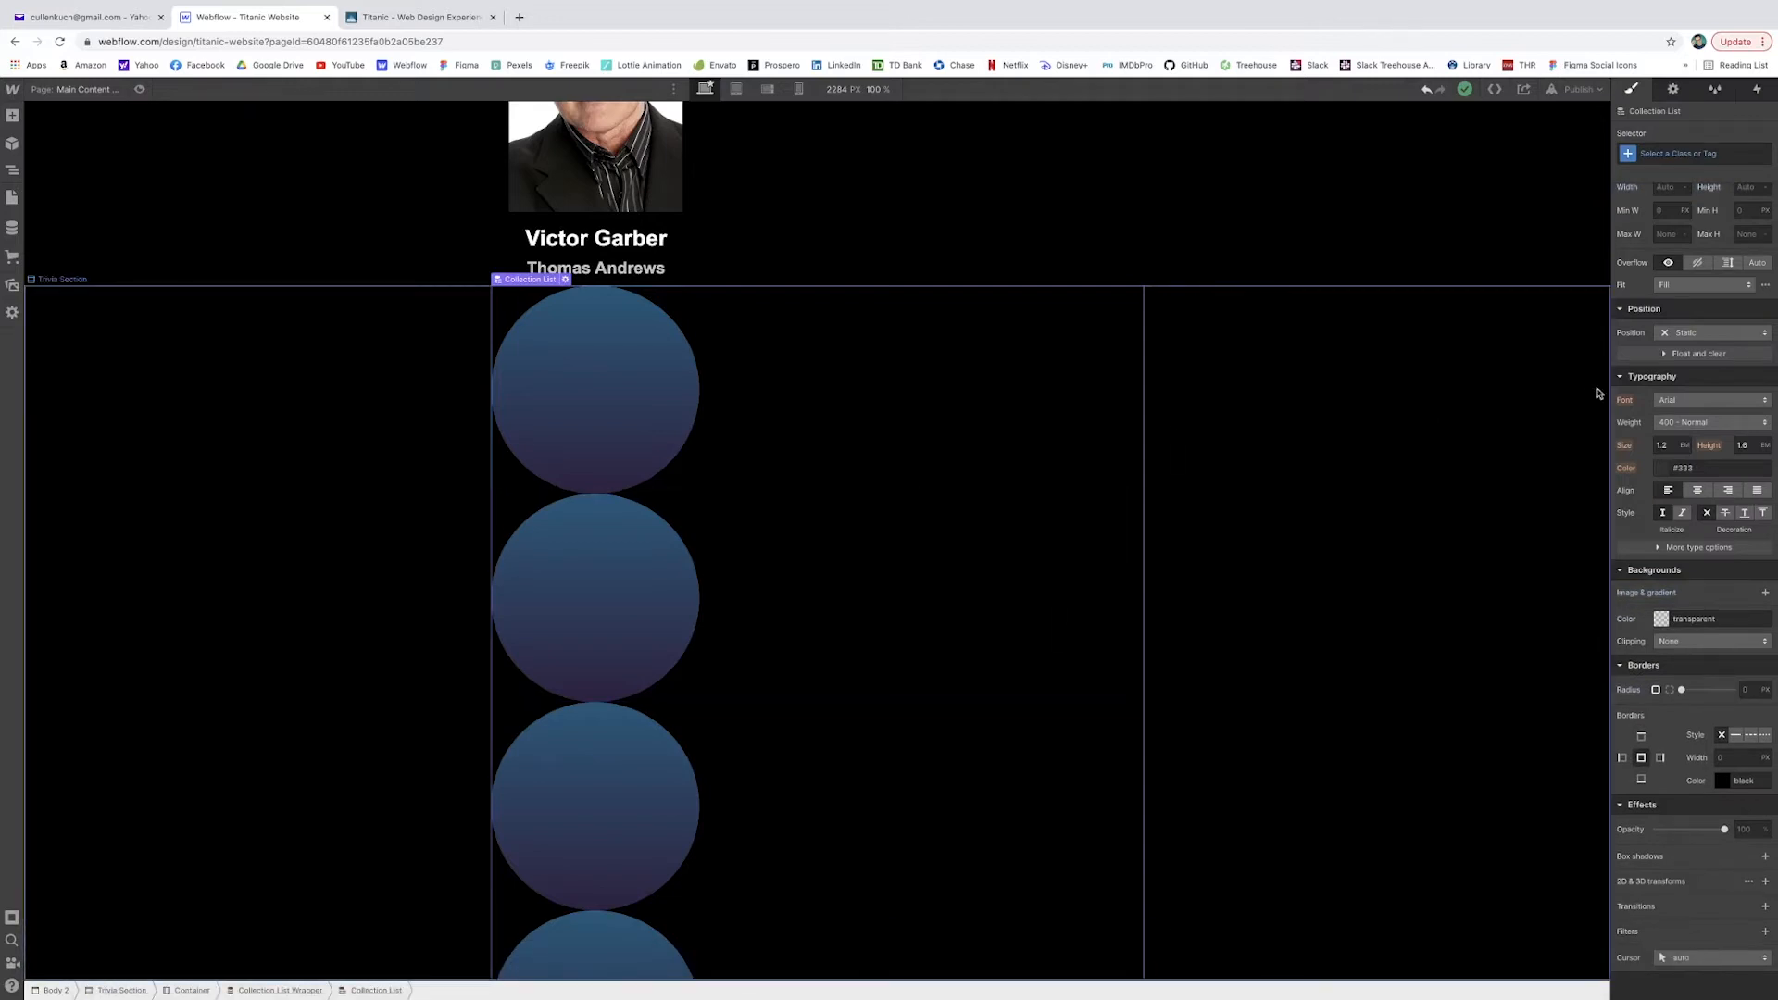
pyautogui.scroll(3, 1694, 389)
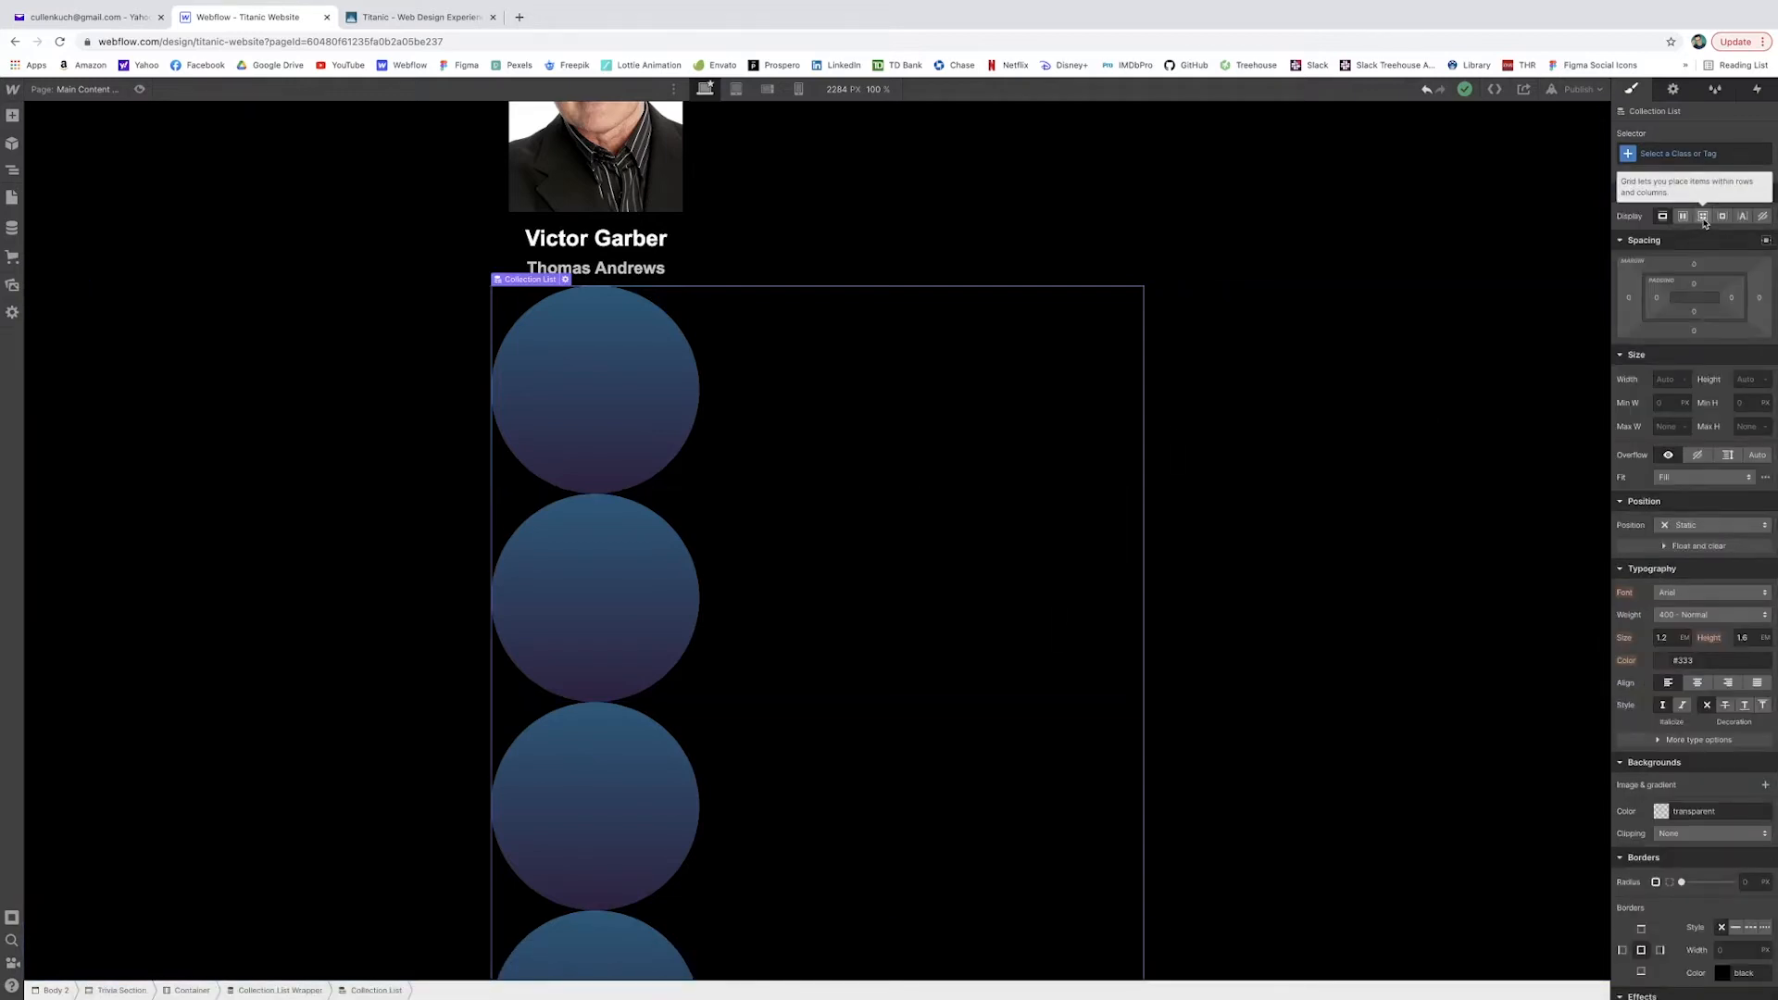
pyautogui.click(1703, 219)
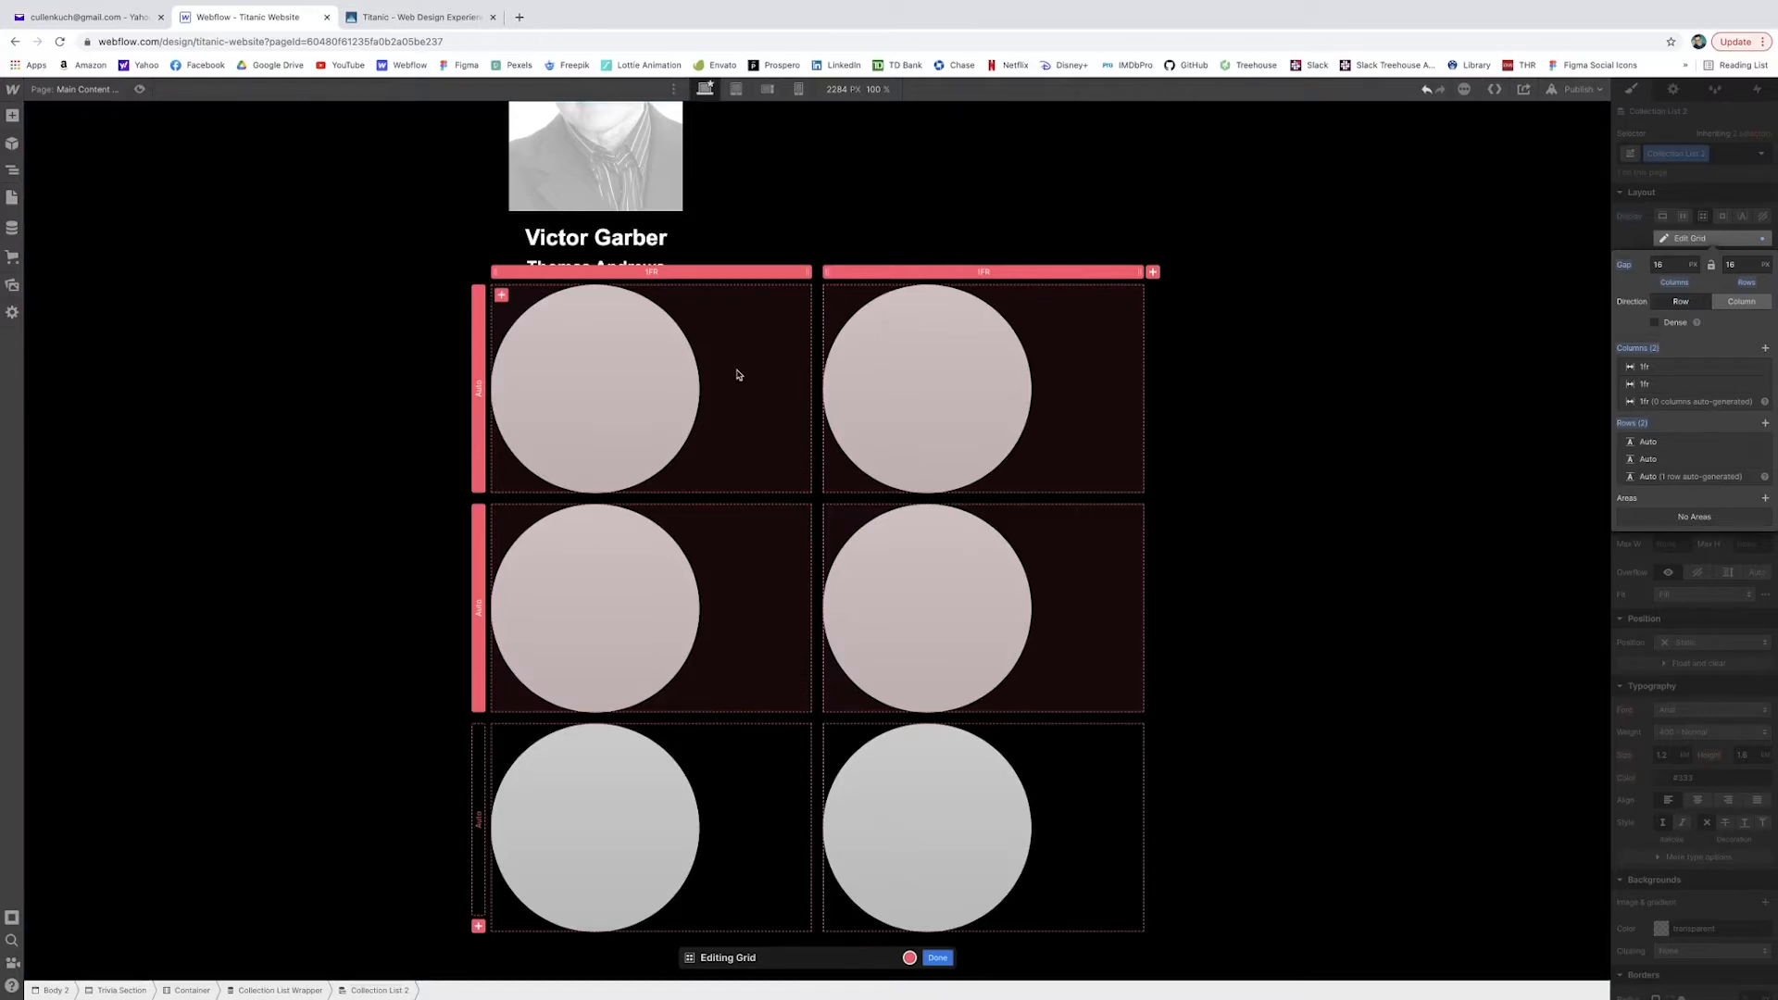
pyautogui.press('Escape')
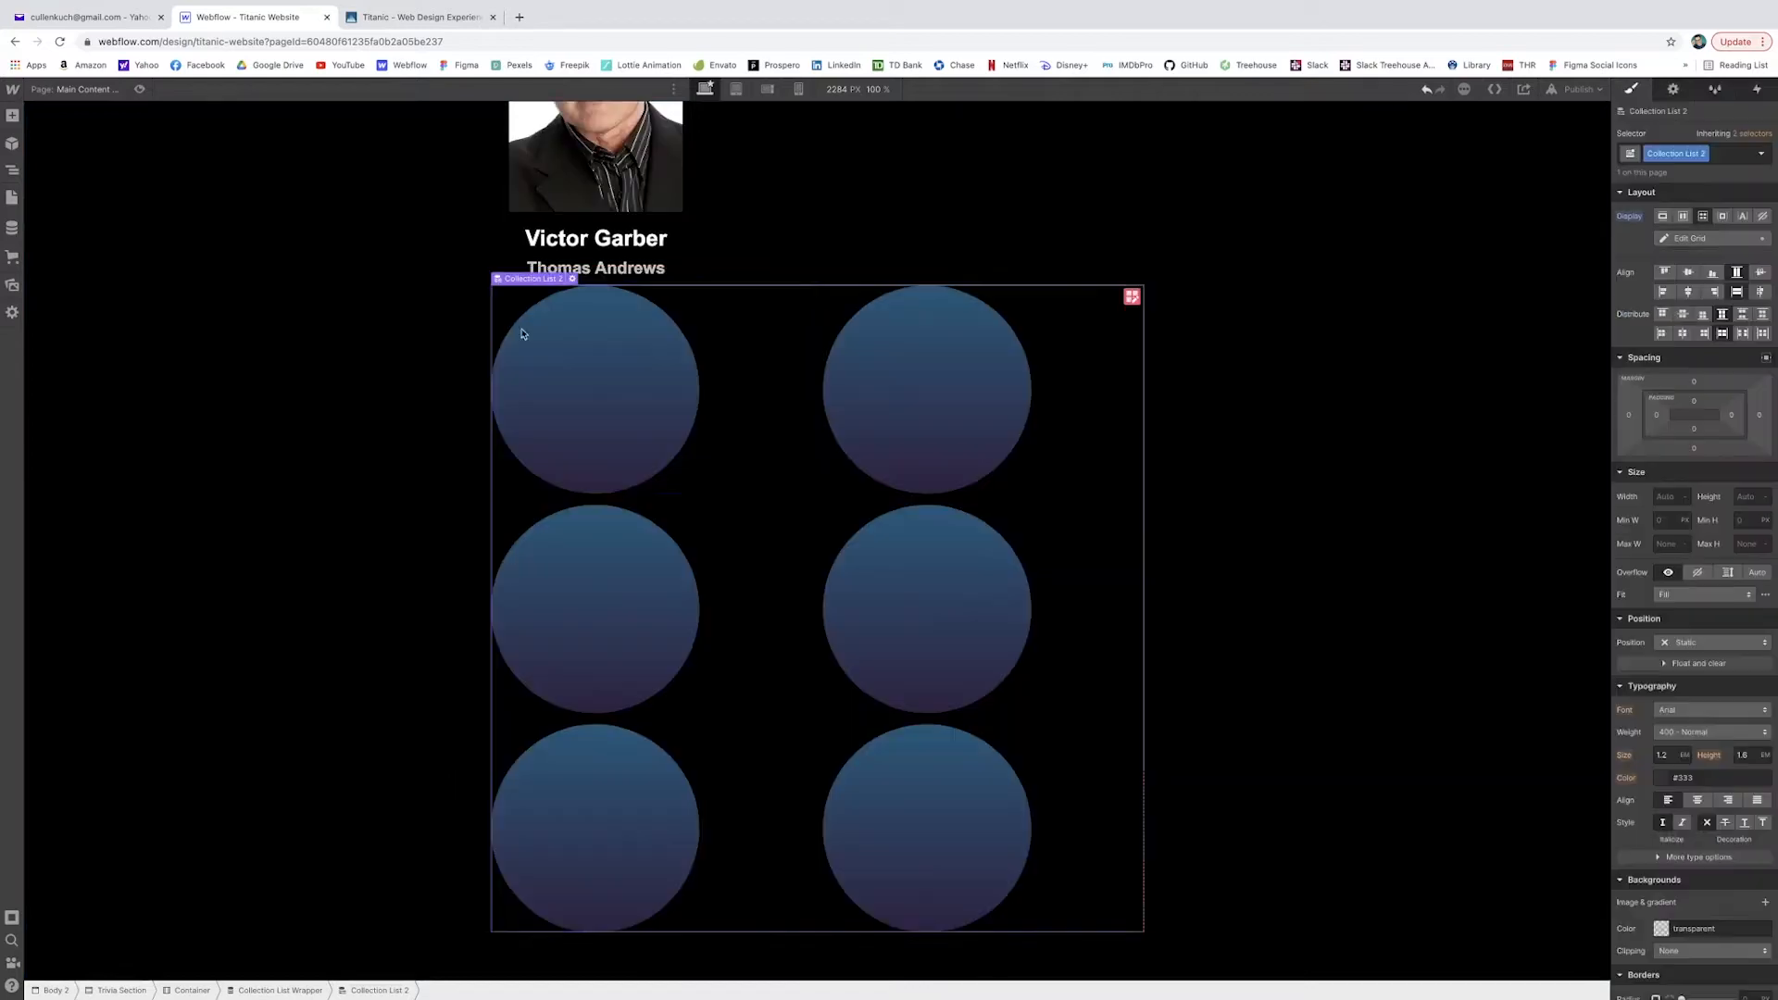
# Center the Collection Items both vertically and horizontally within their grid cells.
pyautogui.click(784, 363)
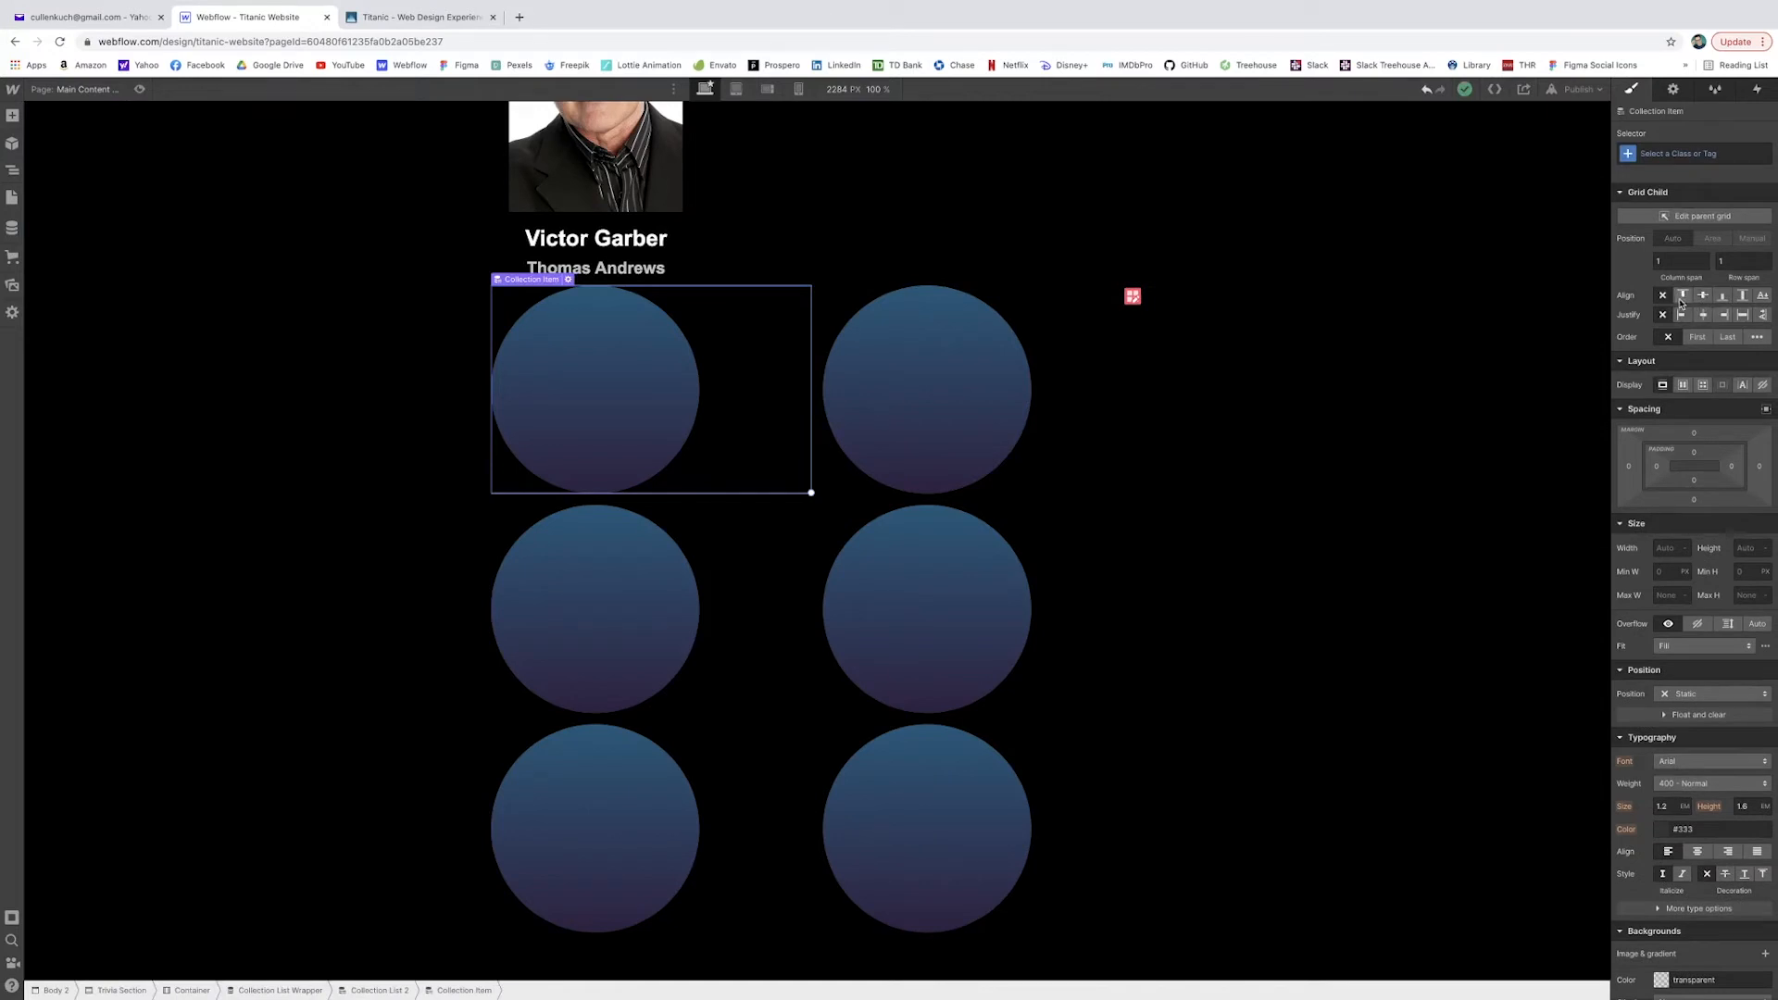
pyautogui.click(1705, 317)
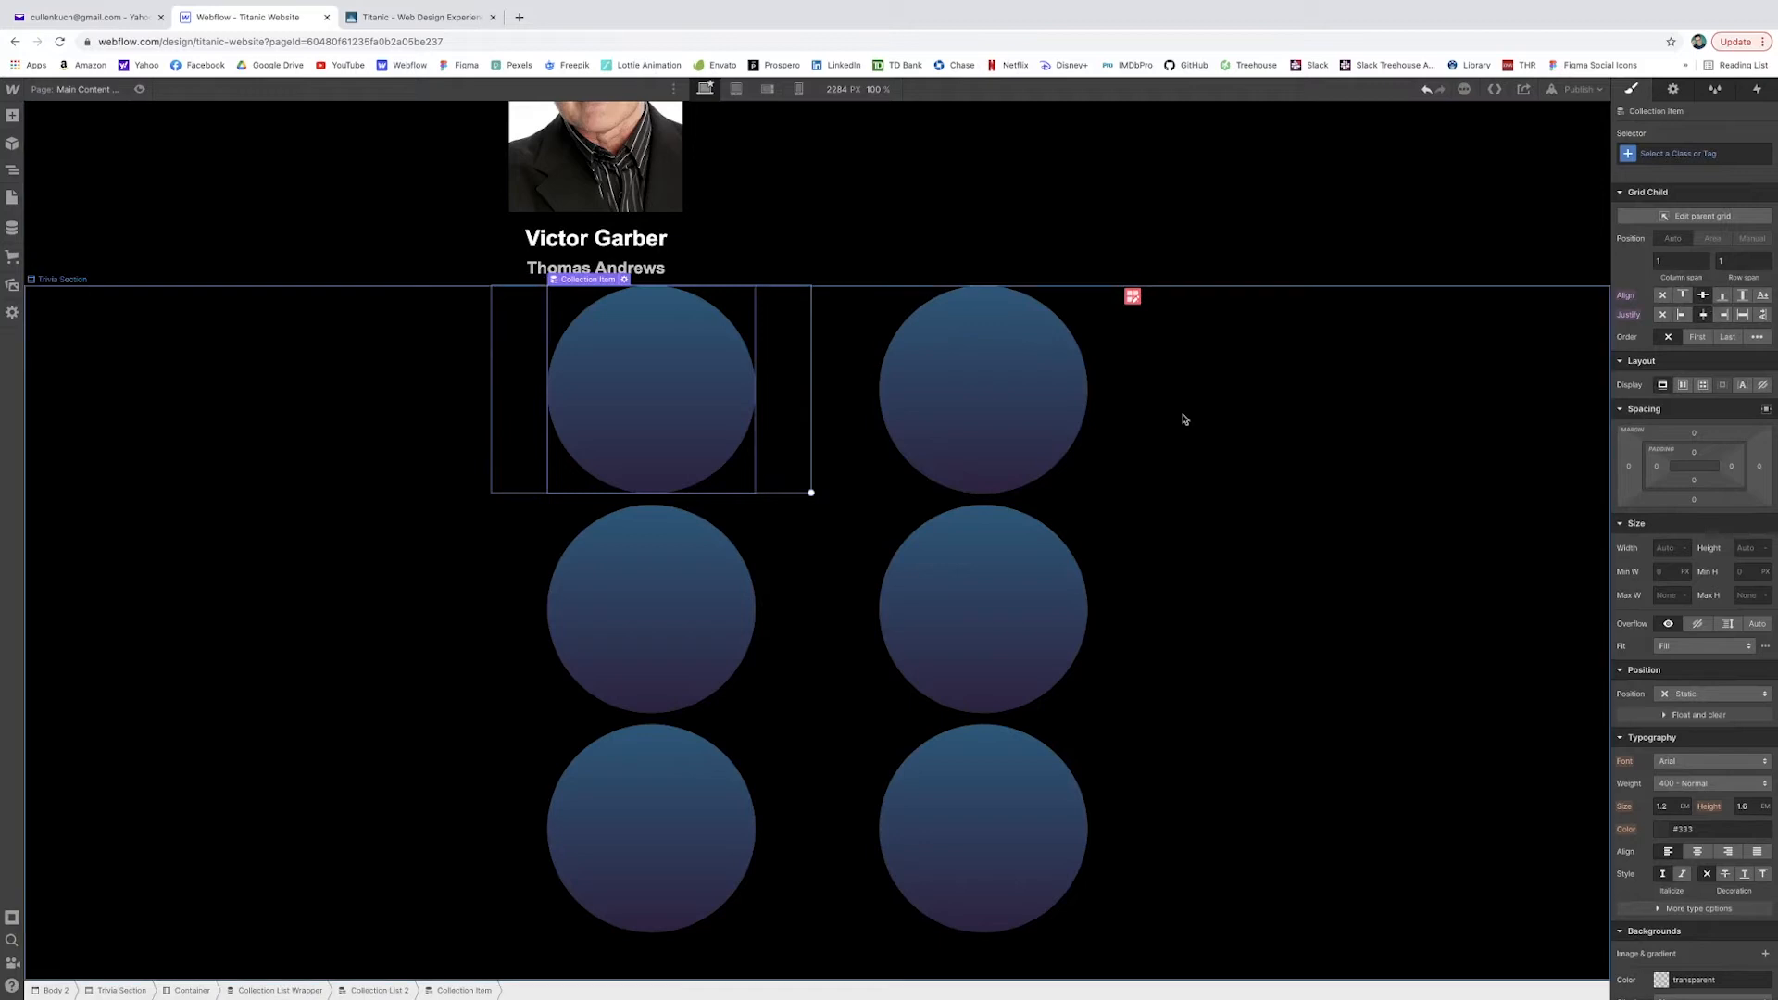
# Add a Div Block inside the first Trivia Div and give it the new class Question Container.
pyautogui.click(621, 353)
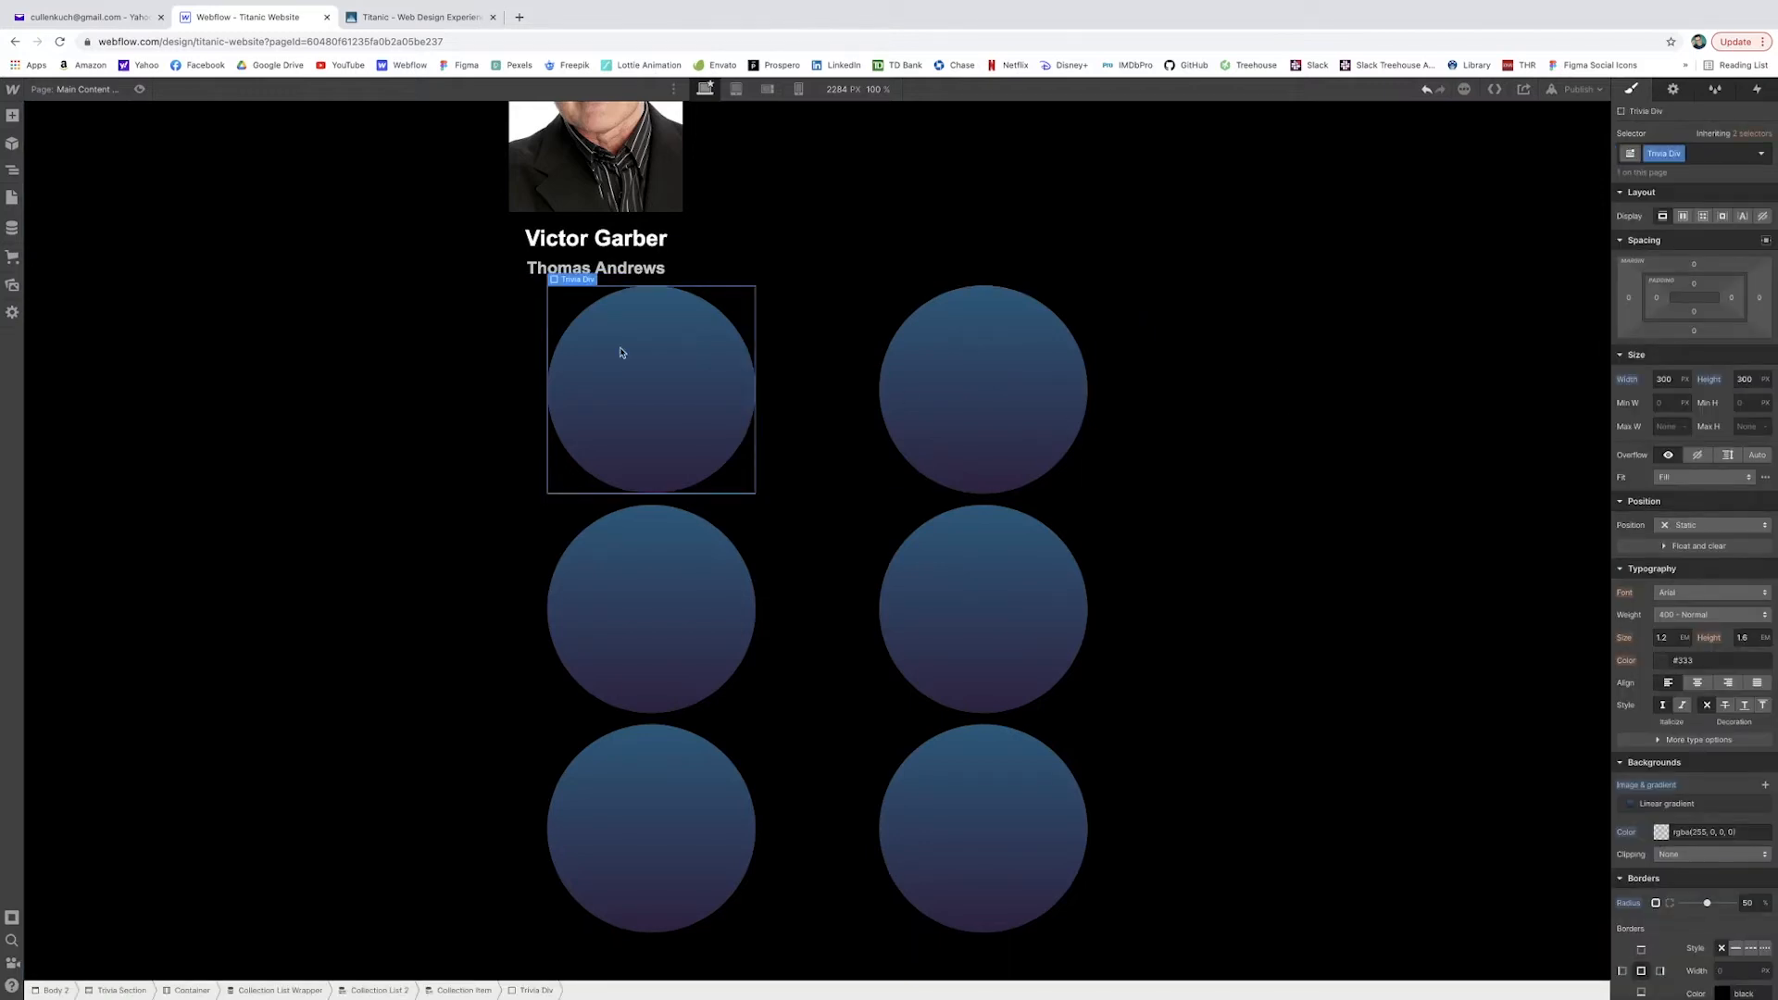
pyautogui.click(12, 115)
pyautogui.click(59, 409)
pyautogui.click(1661, 154)
pyautogui.write('Questio')
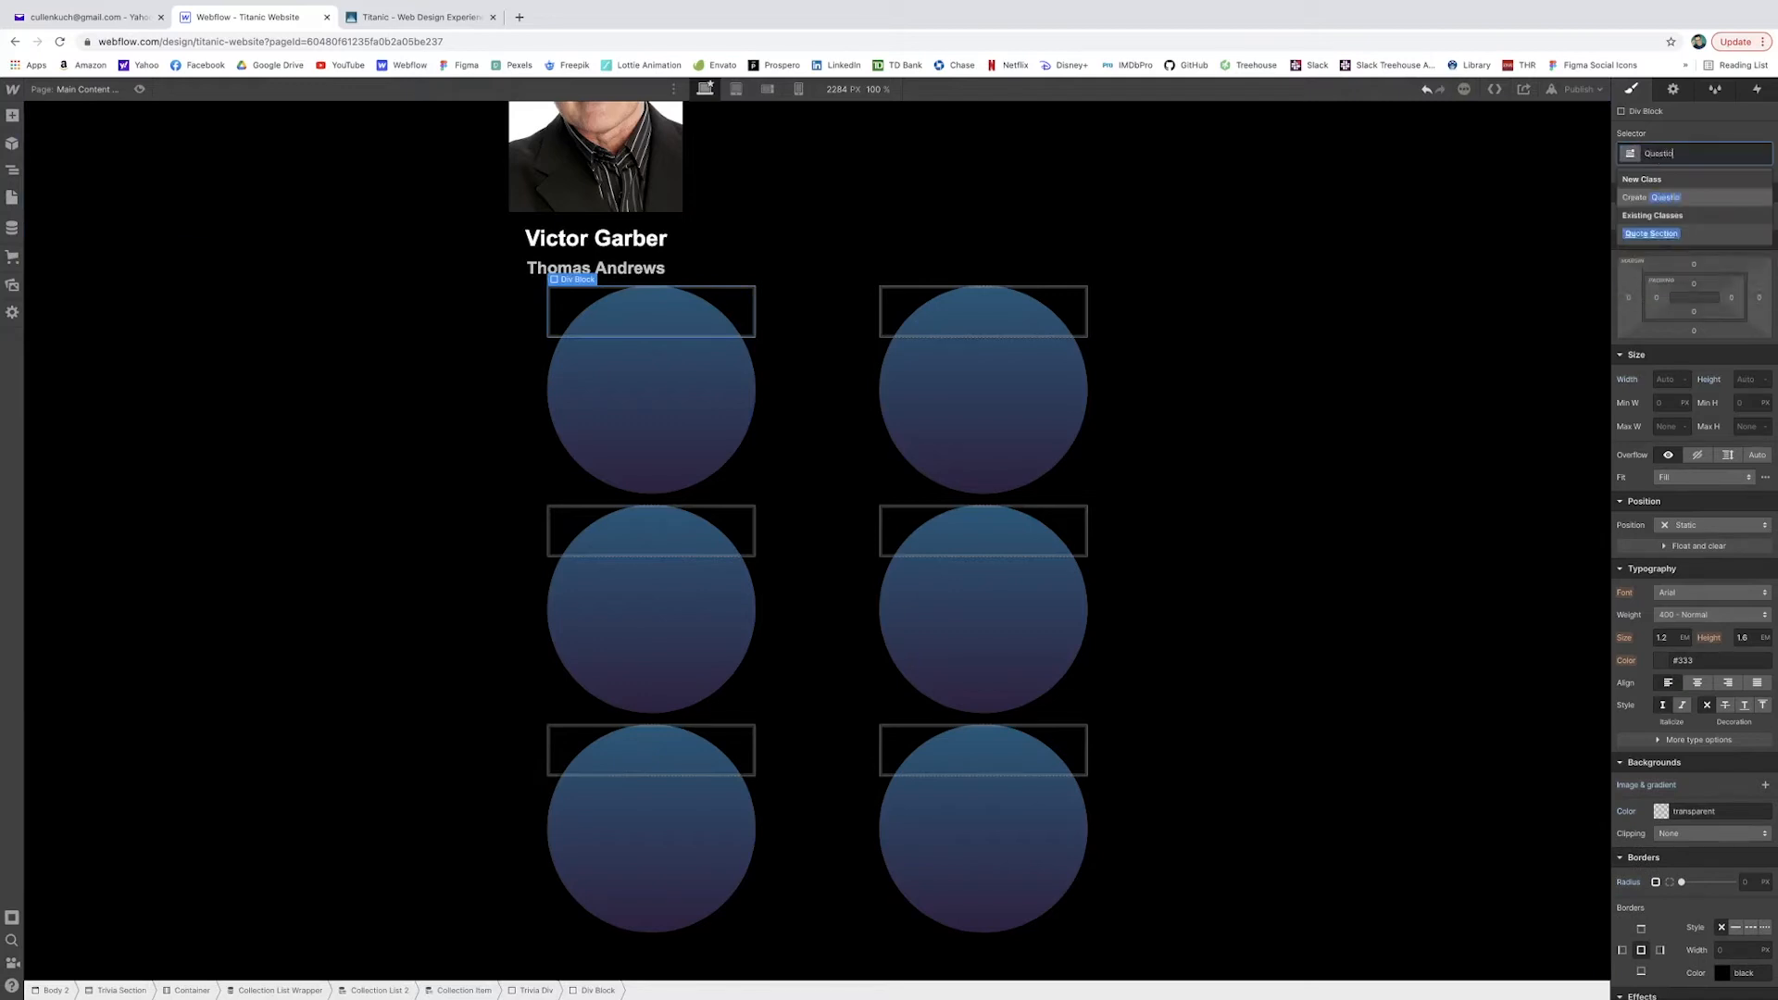
pyautogui.write('n Container')
pyautogui.press('Return')
# Set the Question Container's width and height to 100%.
pyautogui.press('Tab')
pyautogui.write('100%')
pyautogui.press('Tab')
pyautogui.write('100%')
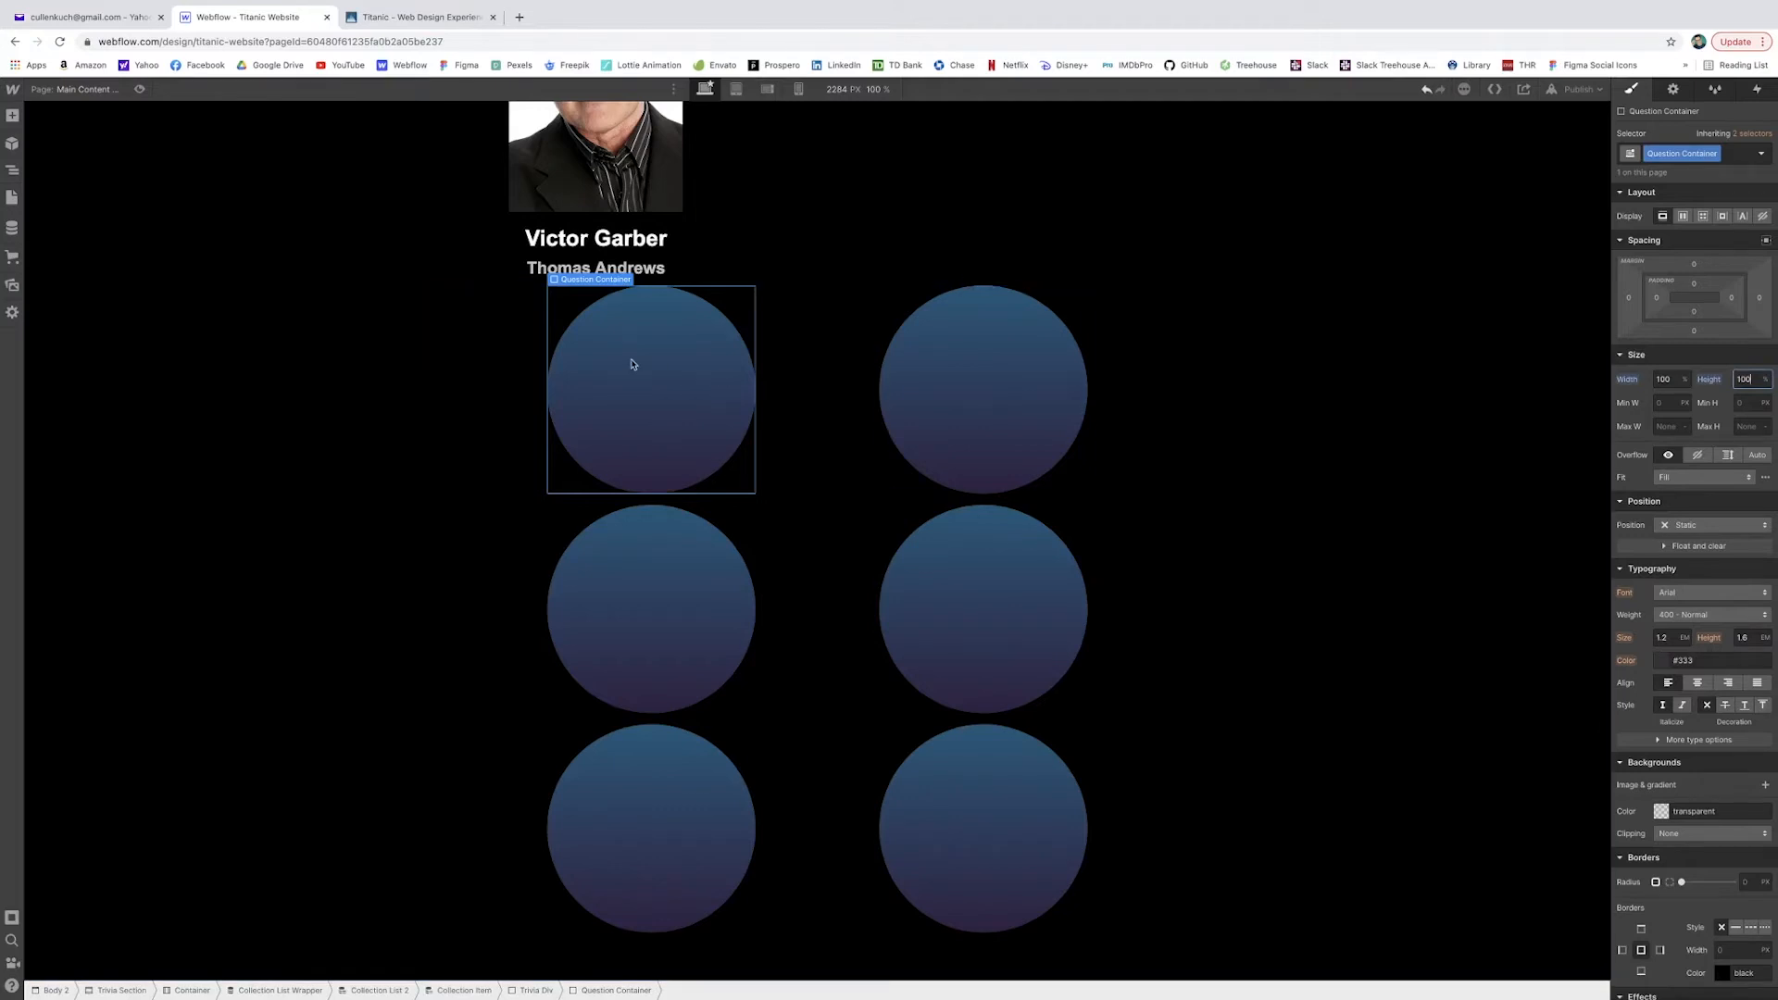
# Add a Text Block inside the Question Container and bind its text to the Question field of Trivia Questions.
pyautogui.click(12, 115)
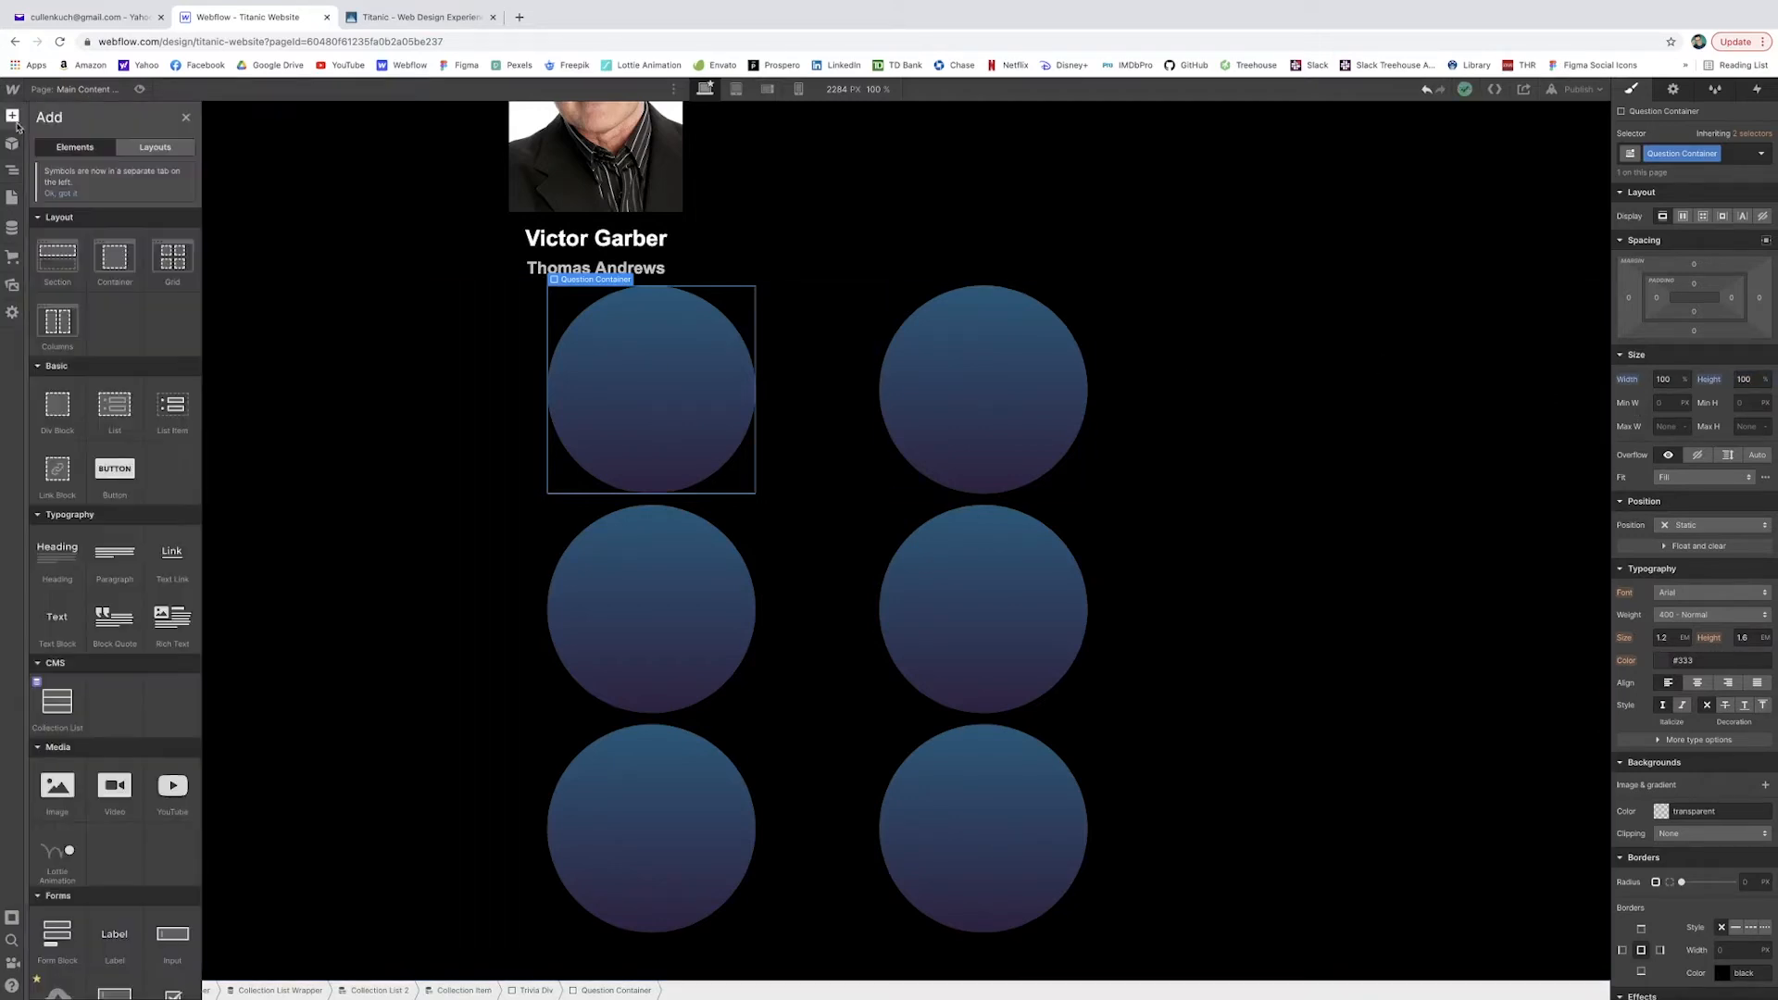
pyautogui.moveTo(56, 617); pyautogui.dragTo(639, 379)
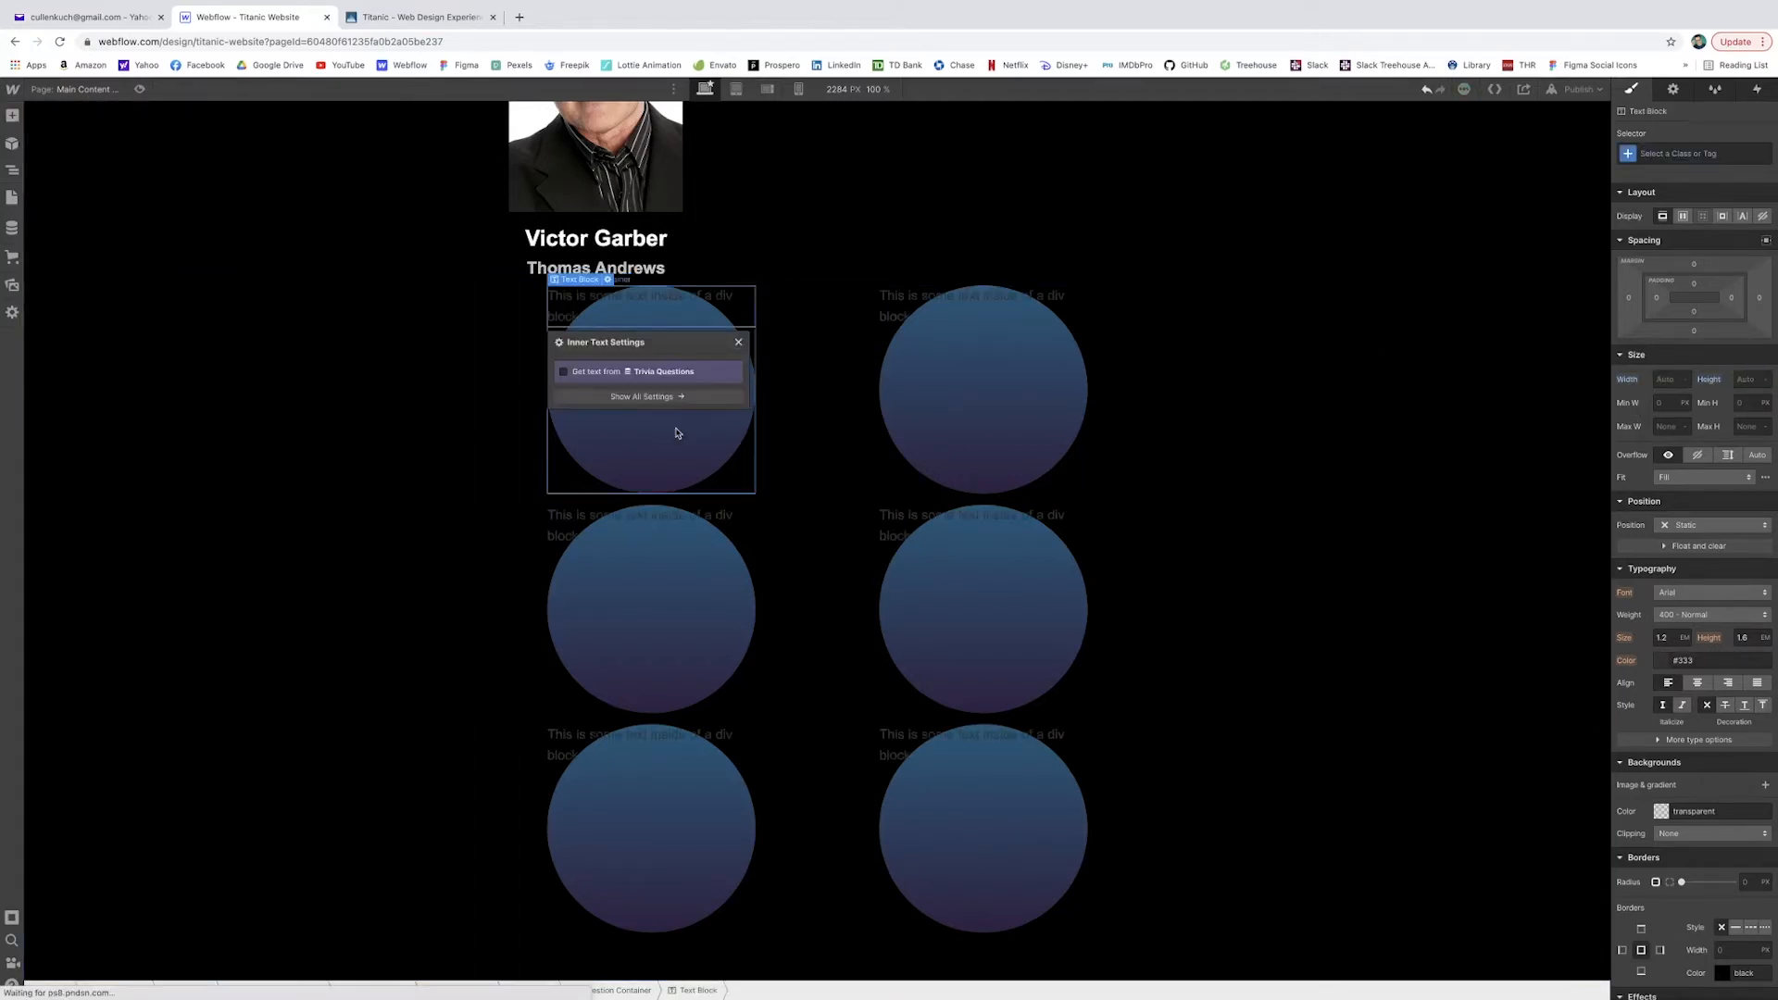
pyautogui.click(564, 371)
pyautogui.click(593, 389)
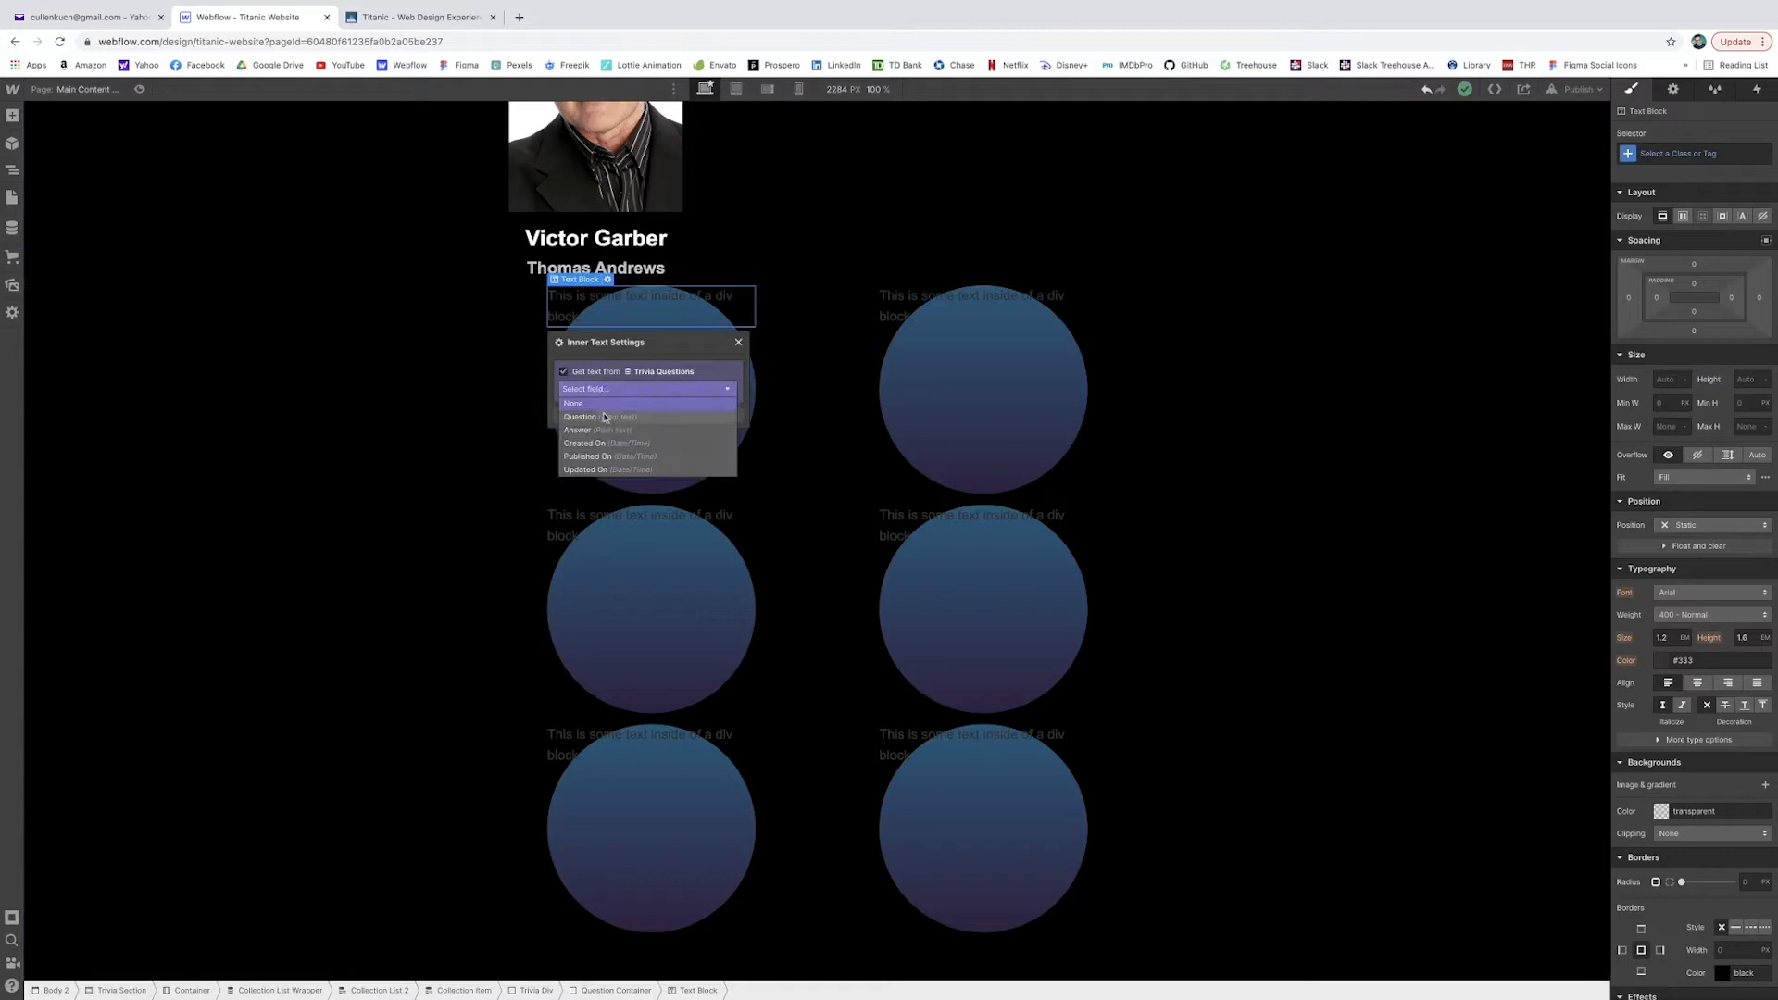
pyautogui.click(609, 418)
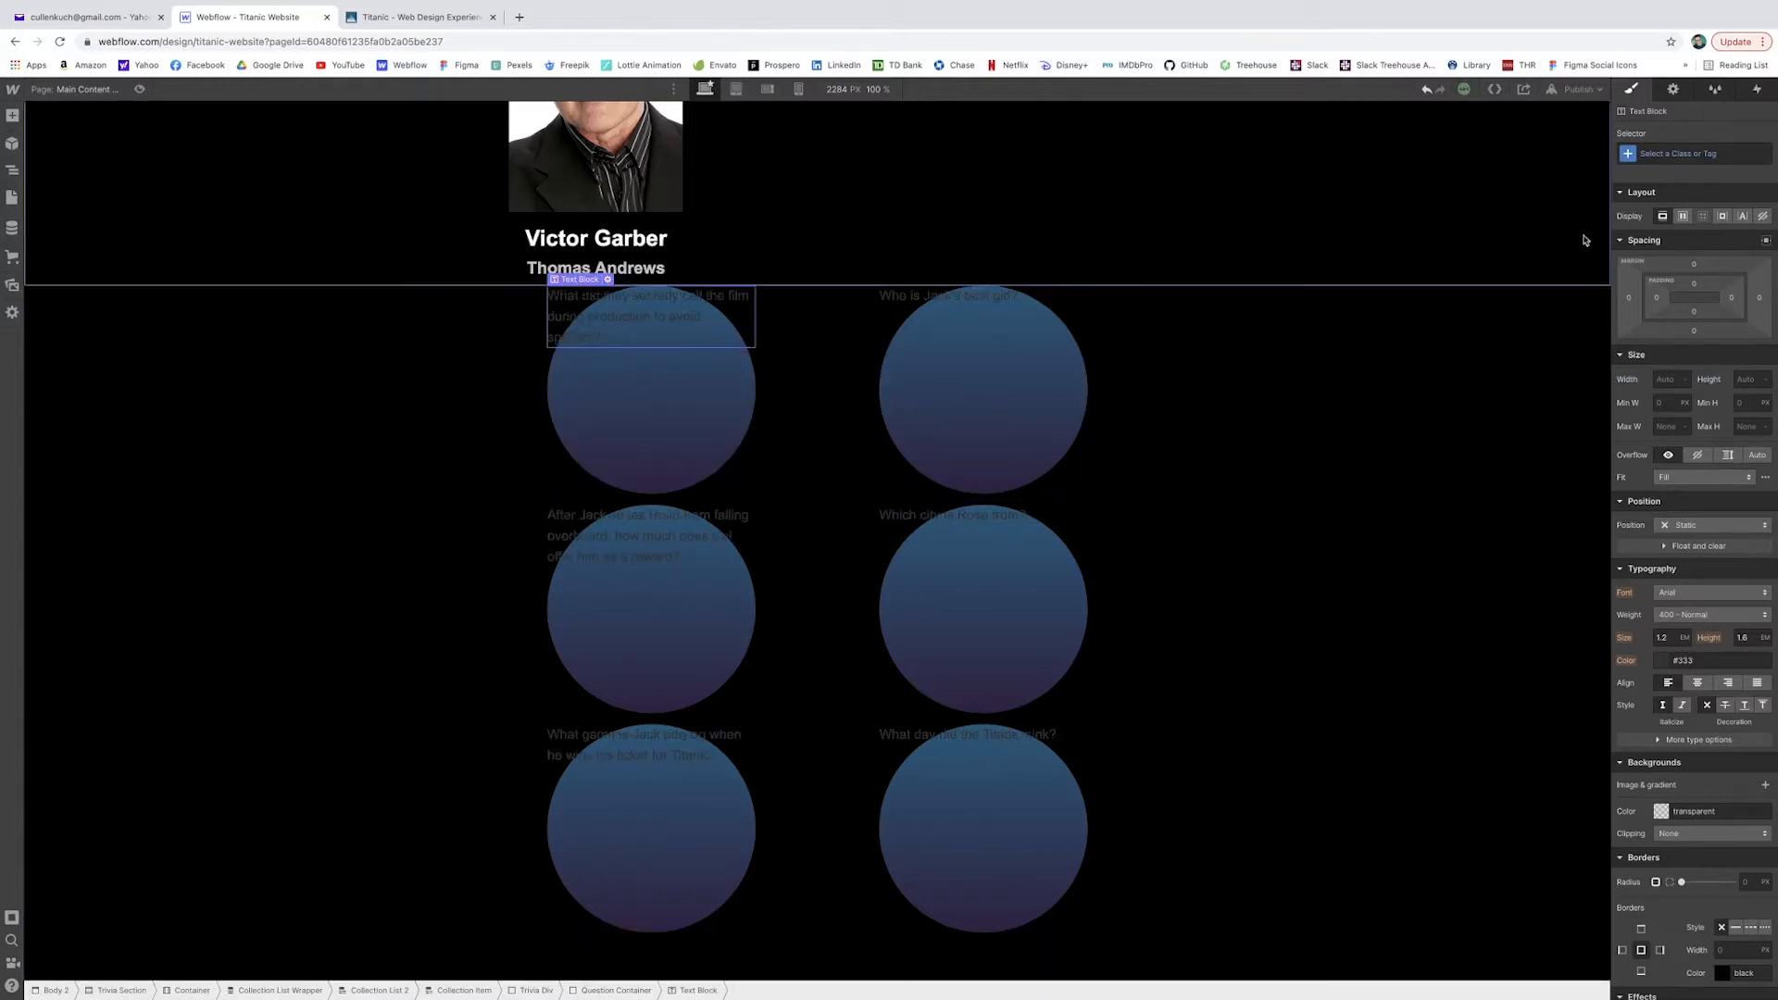
# Give the question text block the new class Trivia Questions.
pyautogui.click(1661, 155)
pyautogui.write('Trivia')
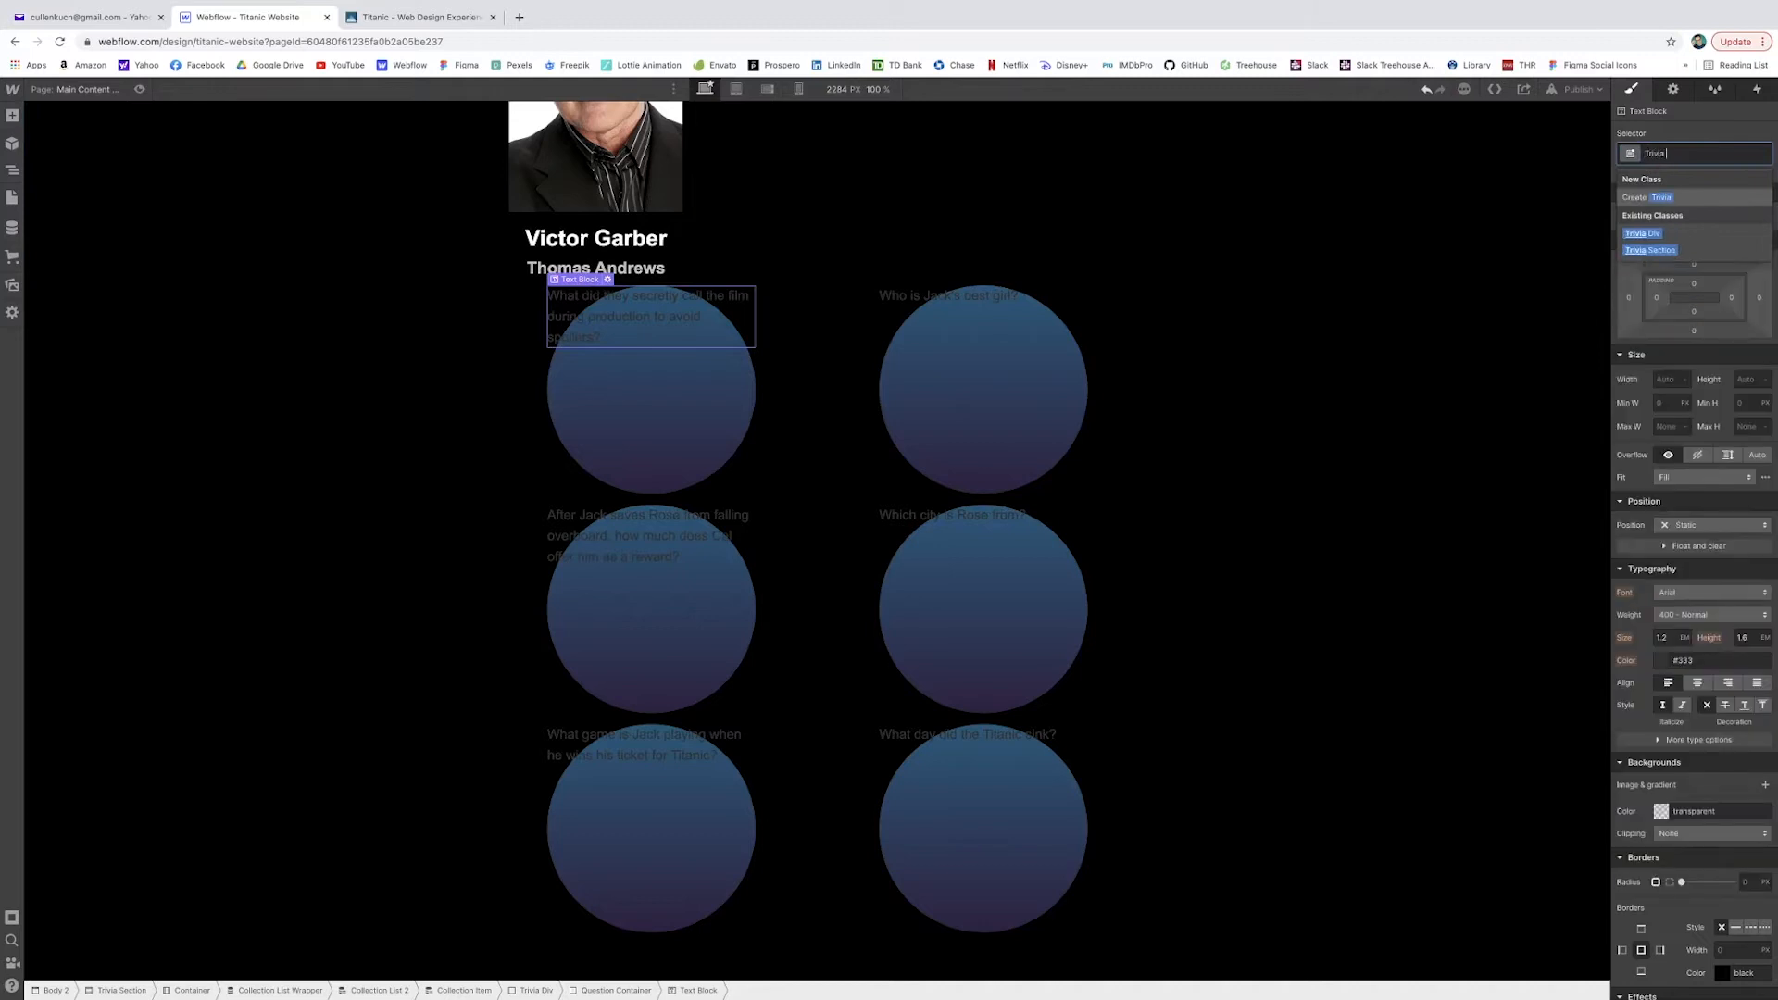
pyautogui.write(' Questions')
pyautogui.press('Return')
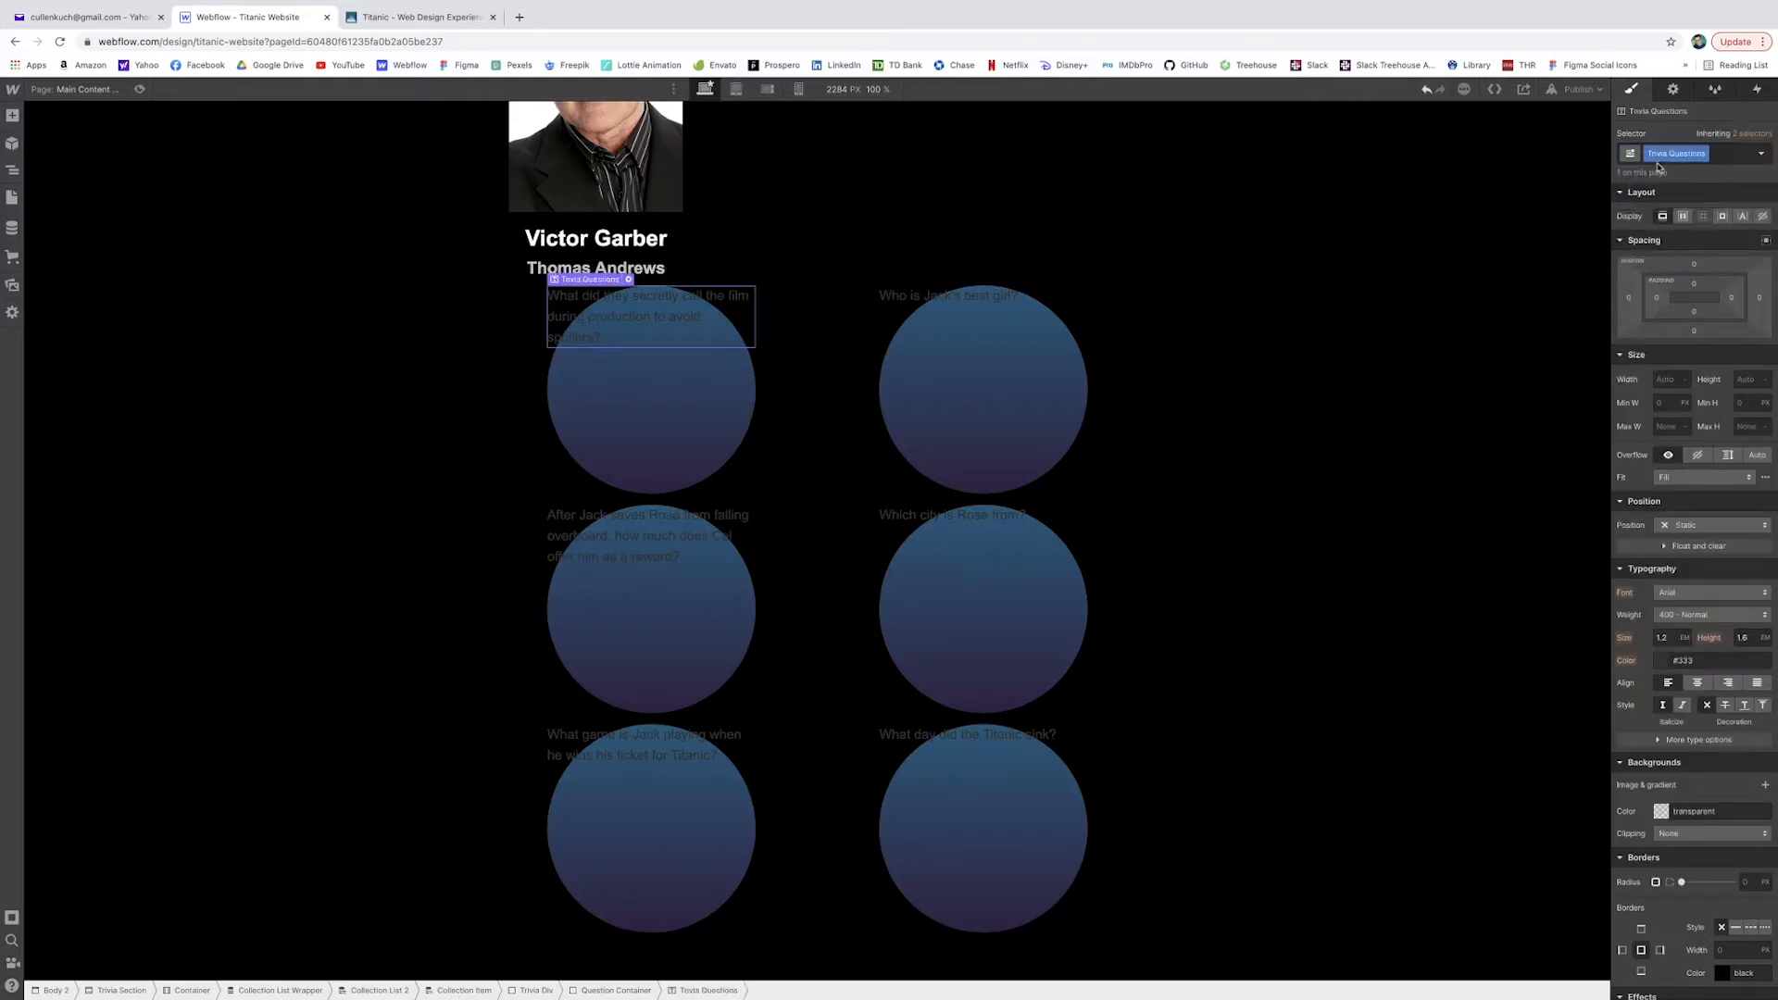
# Set the Trivia Questions text color to white and center-align the text.
pyautogui.click(1659, 661)
pyautogui.moveTo(1645, 700); pyautogui.dragTo(1545, 646)
pyautogui.press('Escape')
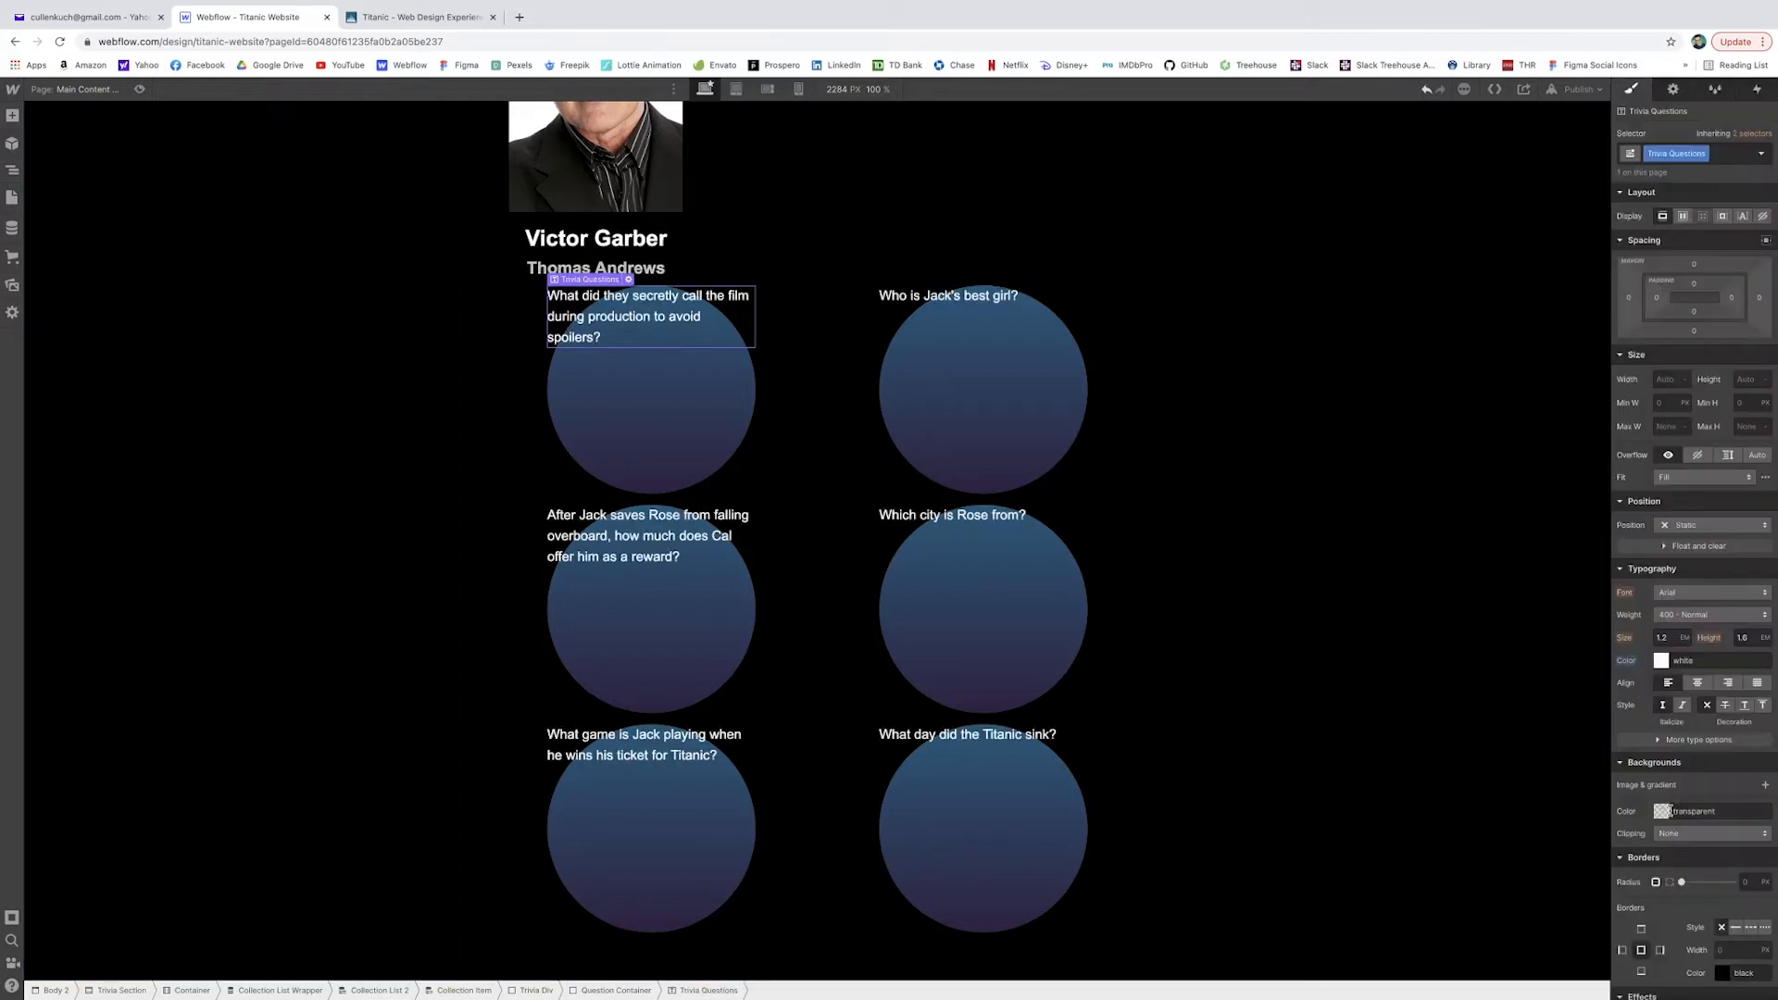
pyautogui.click(1697, 682)
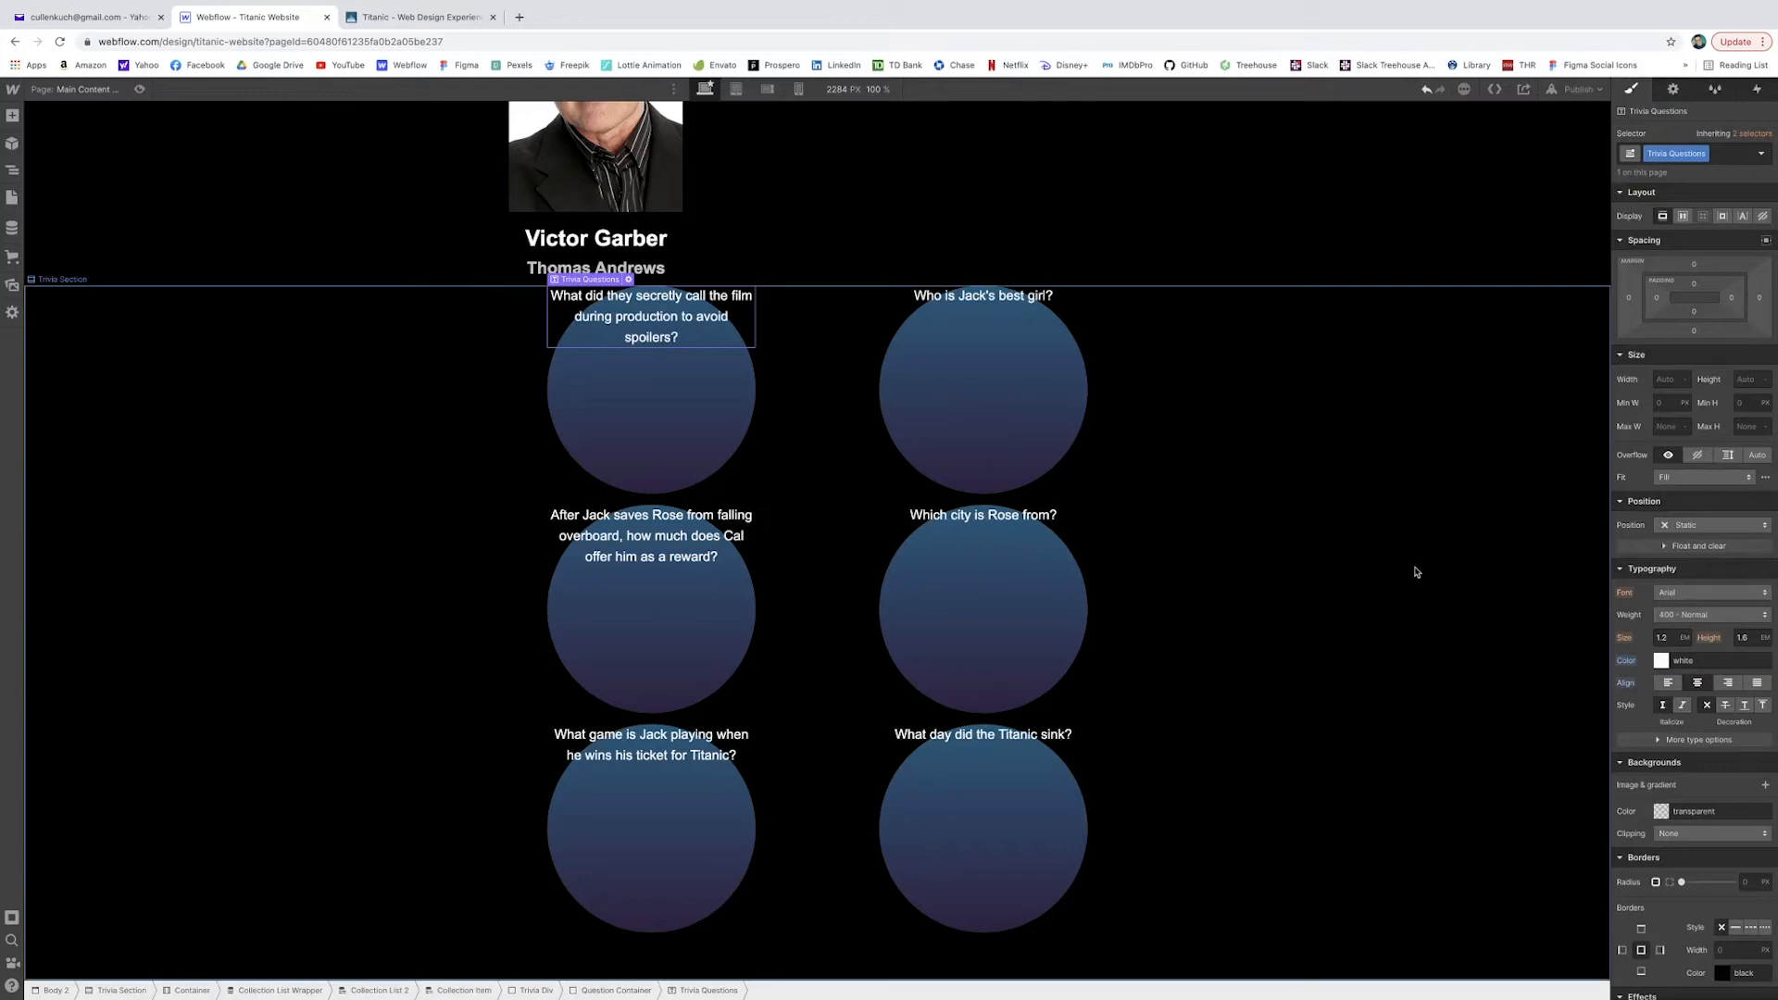
# Make the Question Container a vertical flexbox with its content centered in both align and justify.
pyautogui.click(621, 408)
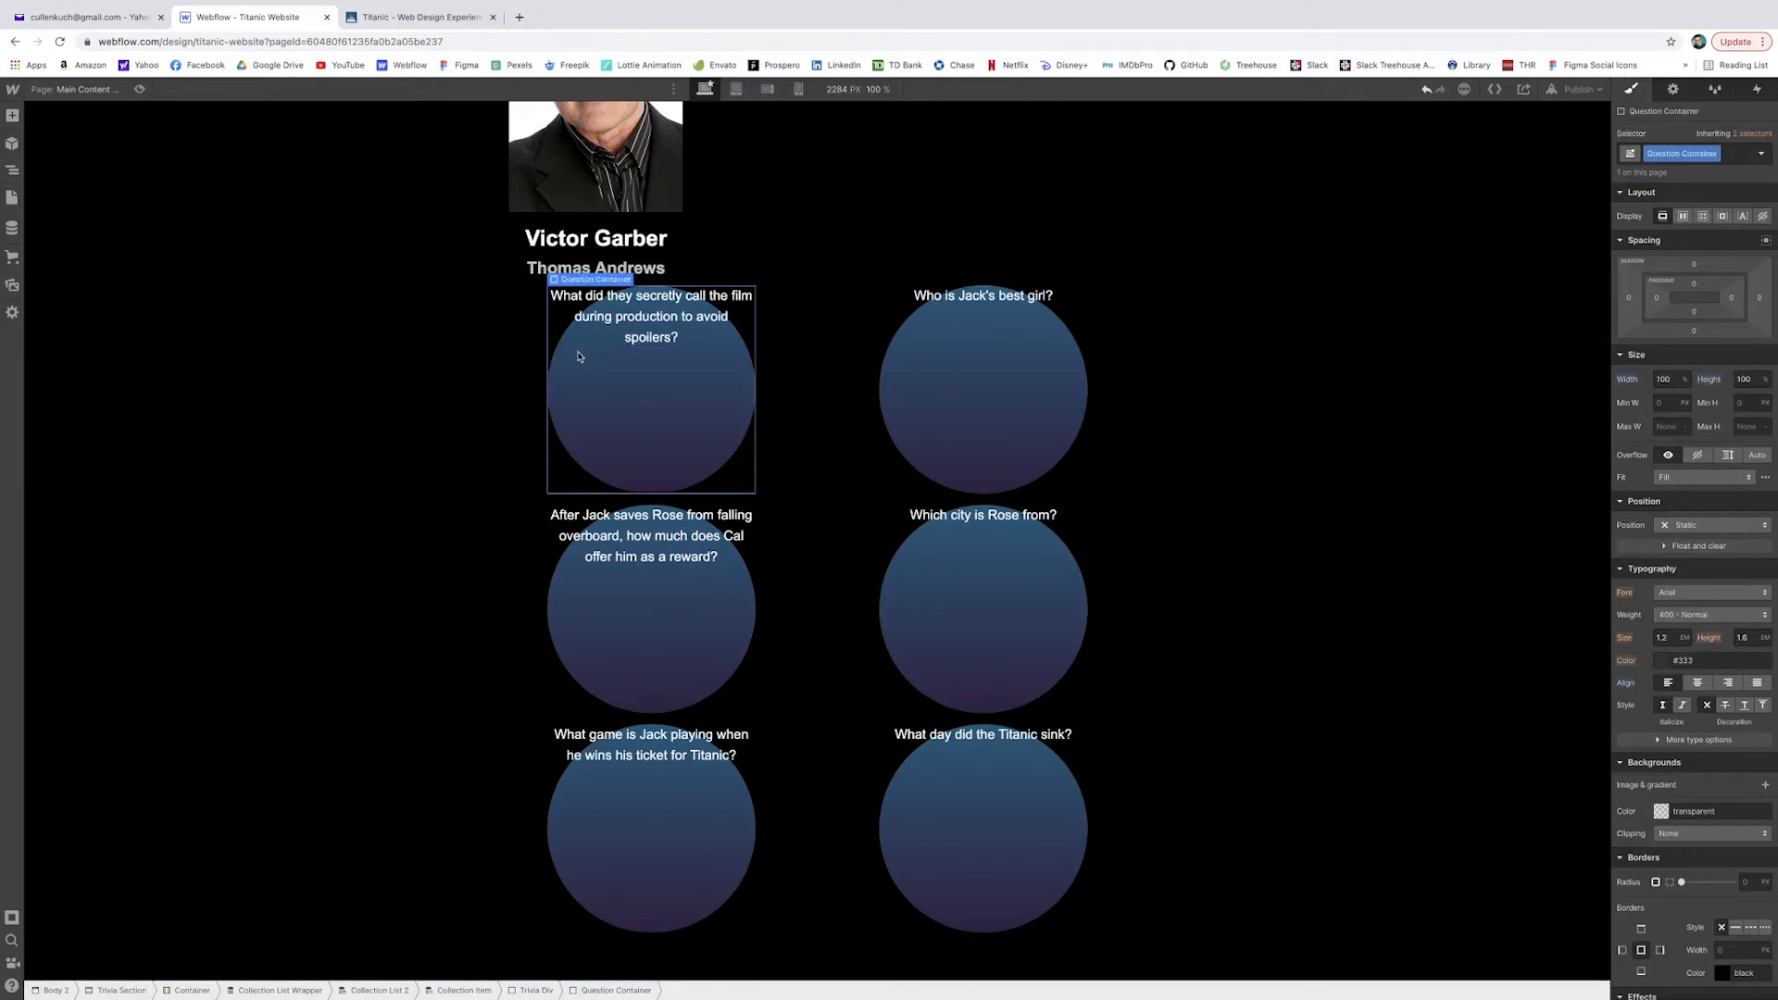
pyautogui.click(1683, 217)
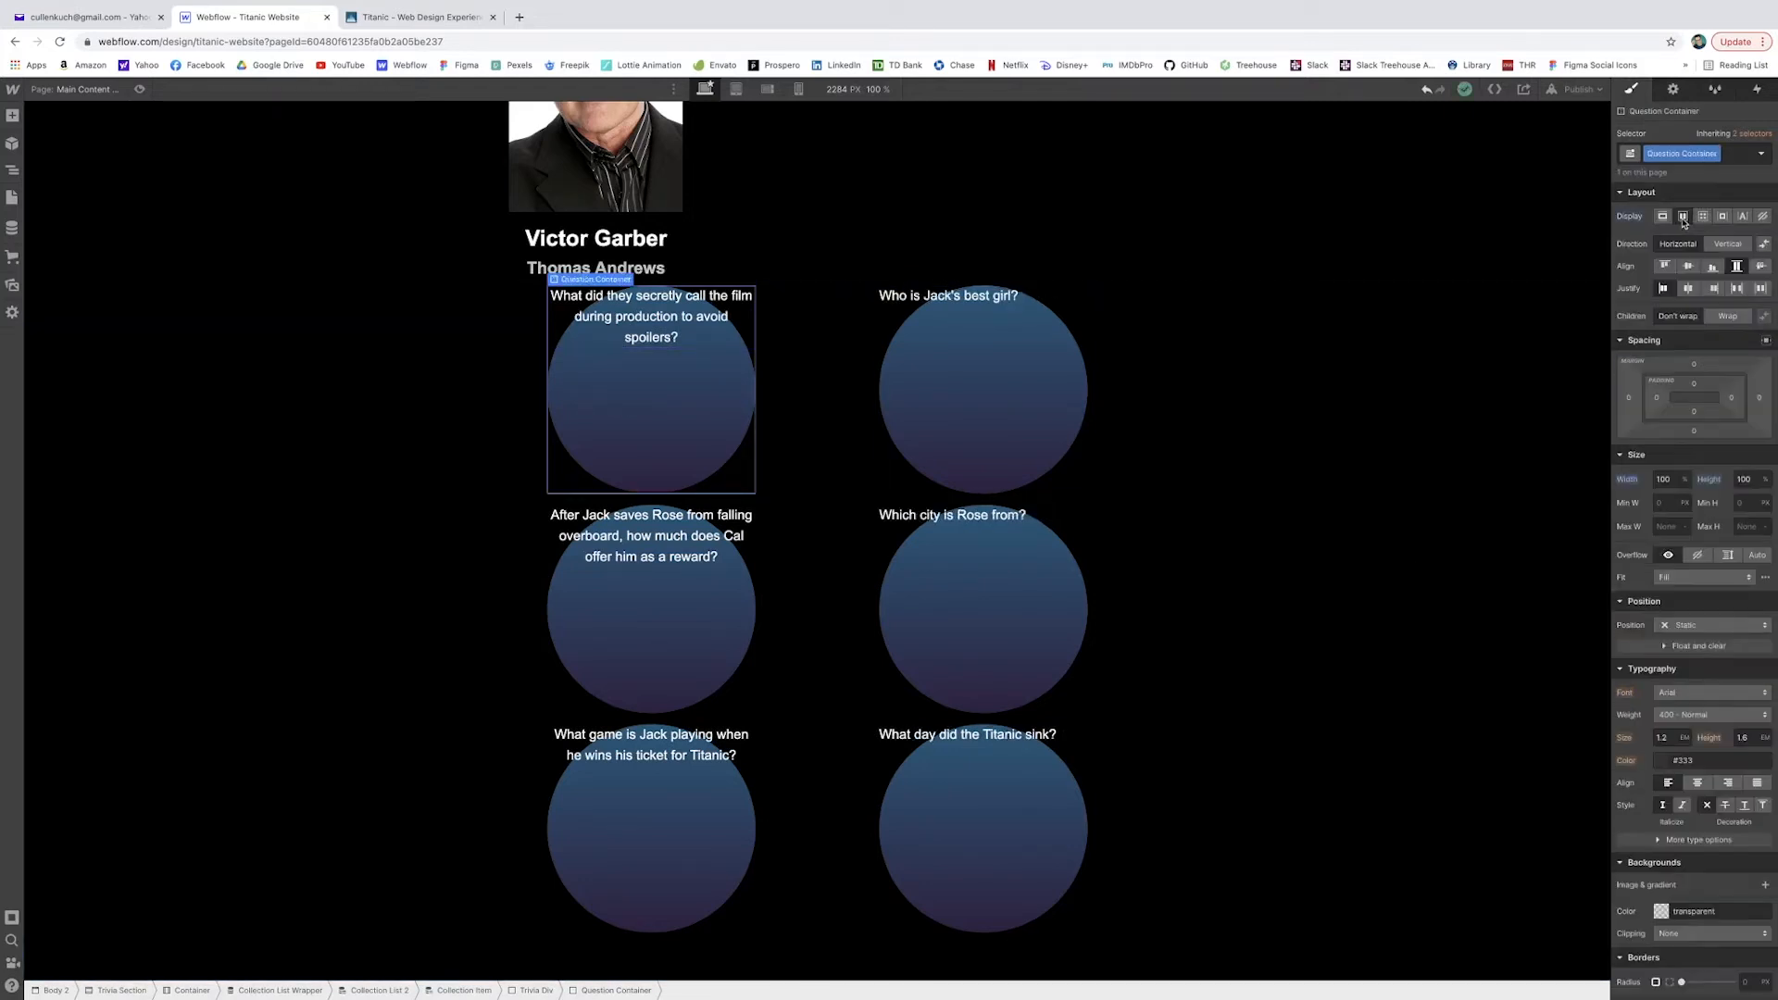
pyautogui.click(1688, 267)
pyautogui.click(1688, 289)
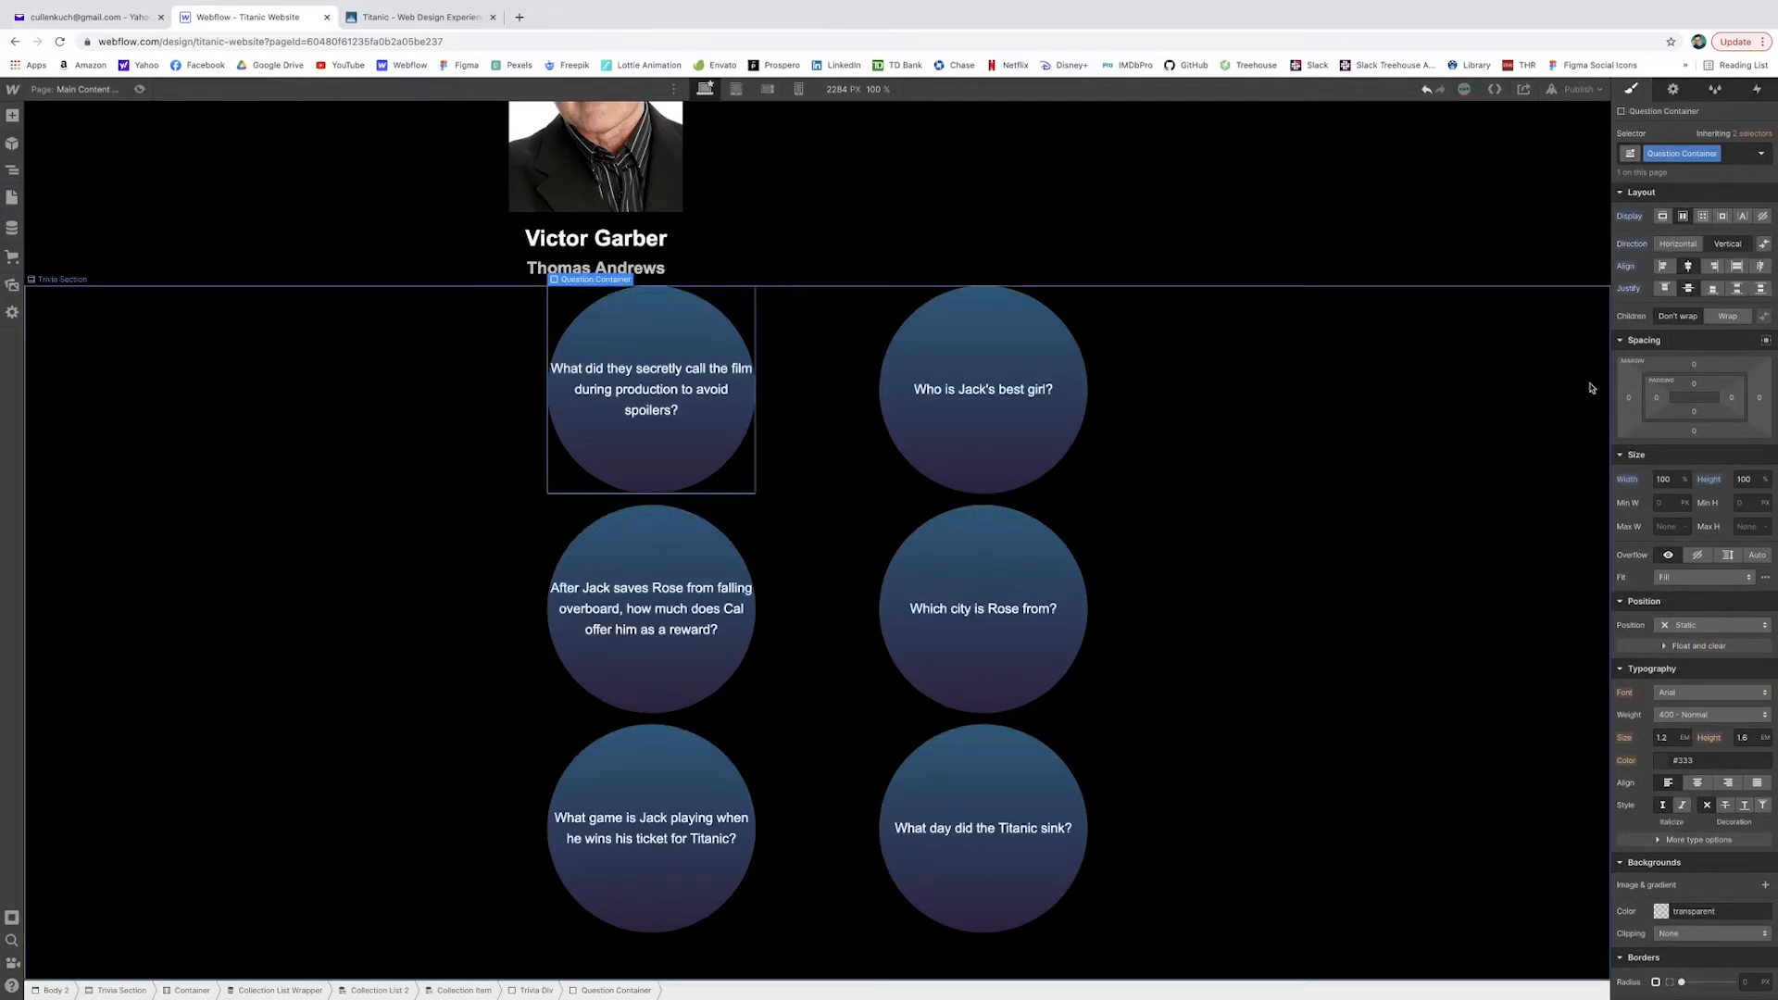
pyautogui.press('Escape')
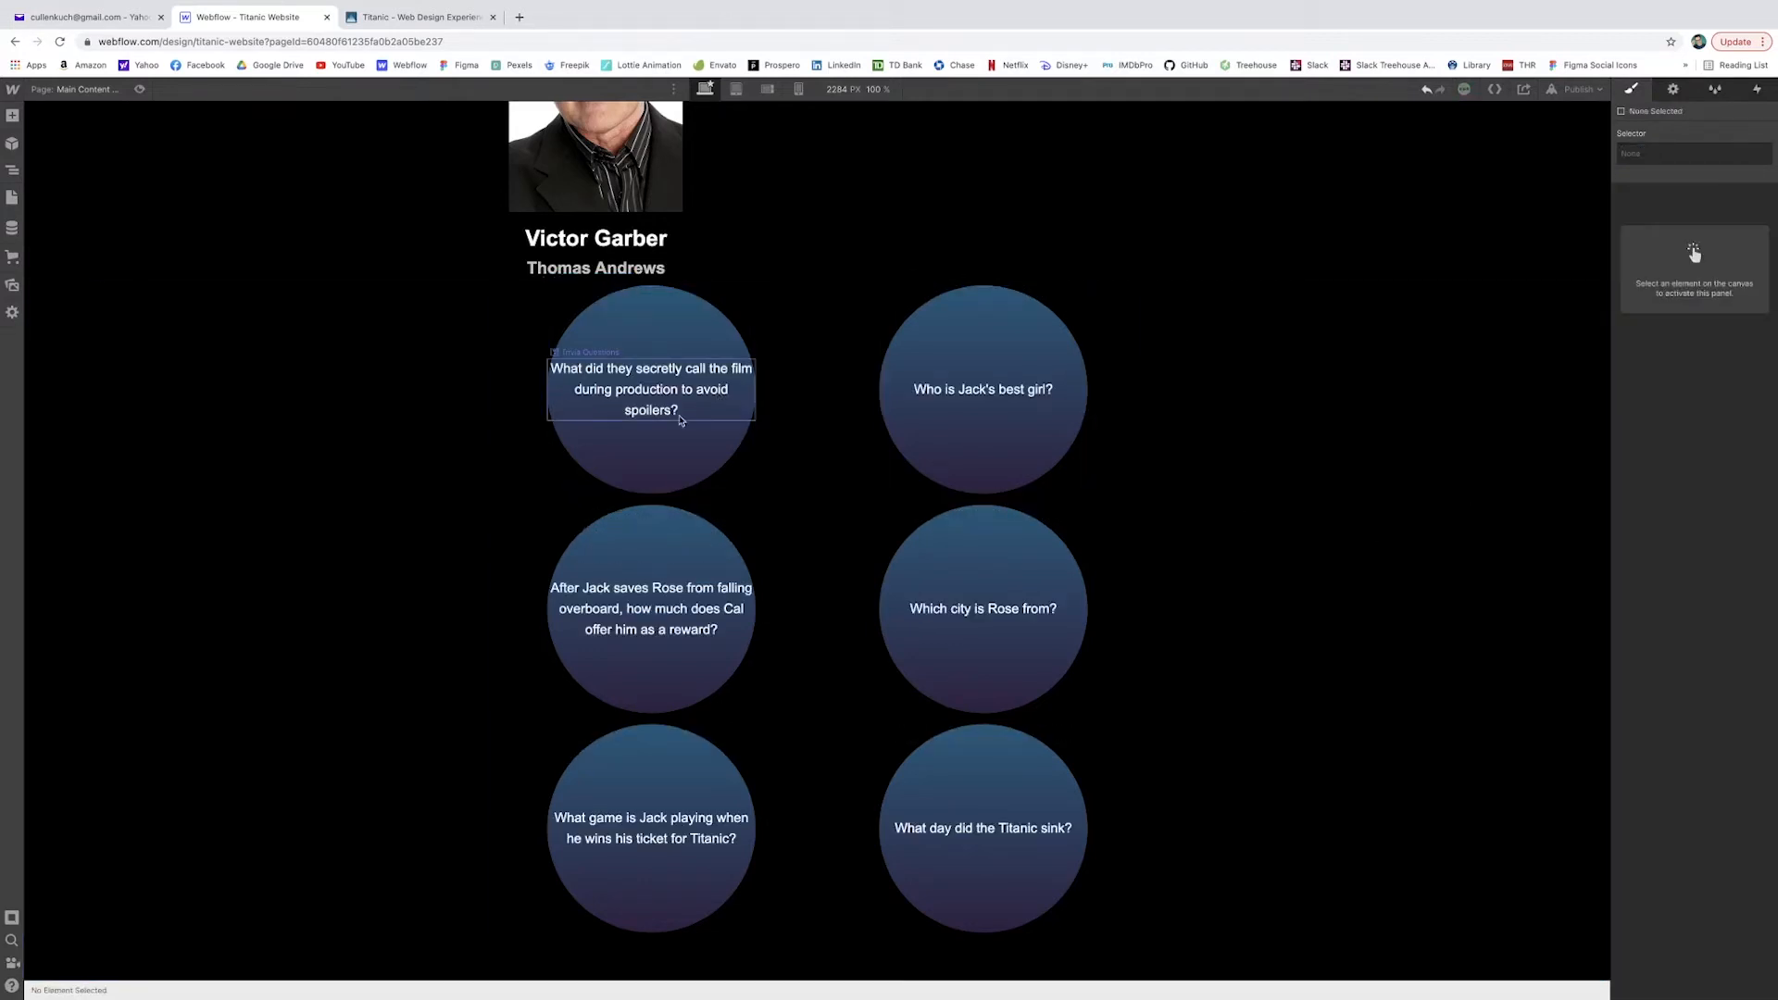
# Give the Trivia Questions text 40 px of padding on both its left and right sides.
pyautogui.click(556, 411)
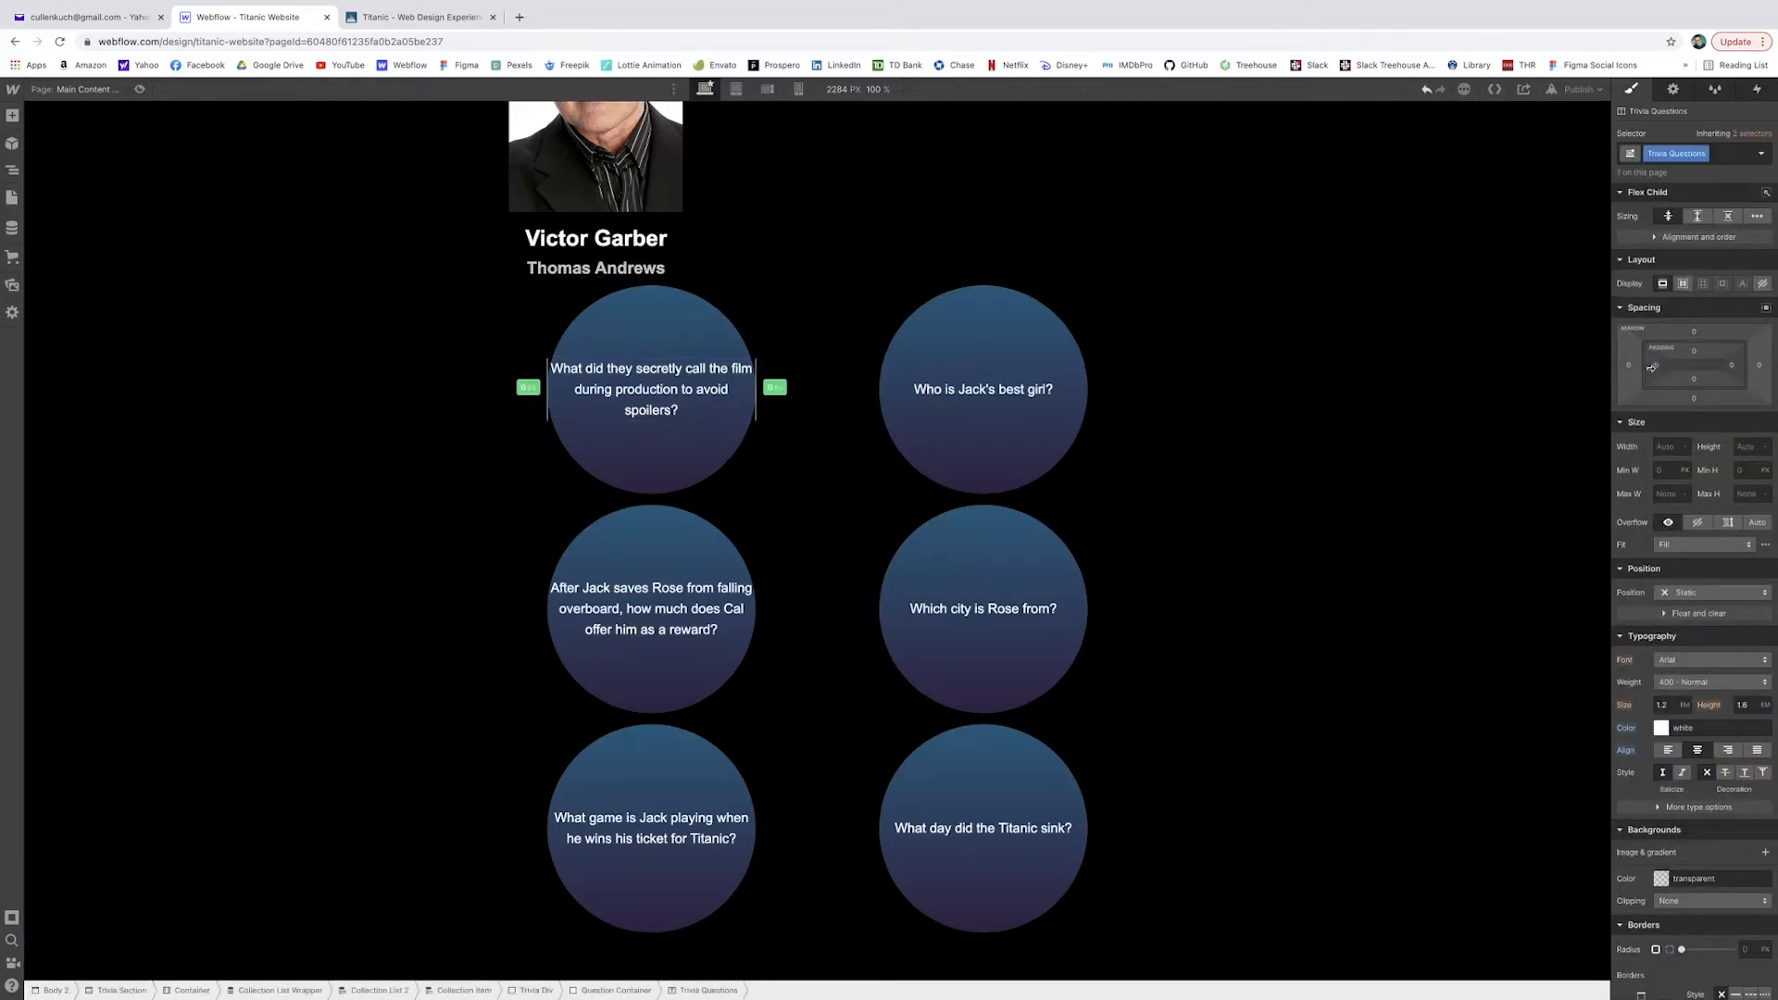
pyautogui.moveTo(1652, 369); pyautogui.dragTo(1681, 370)
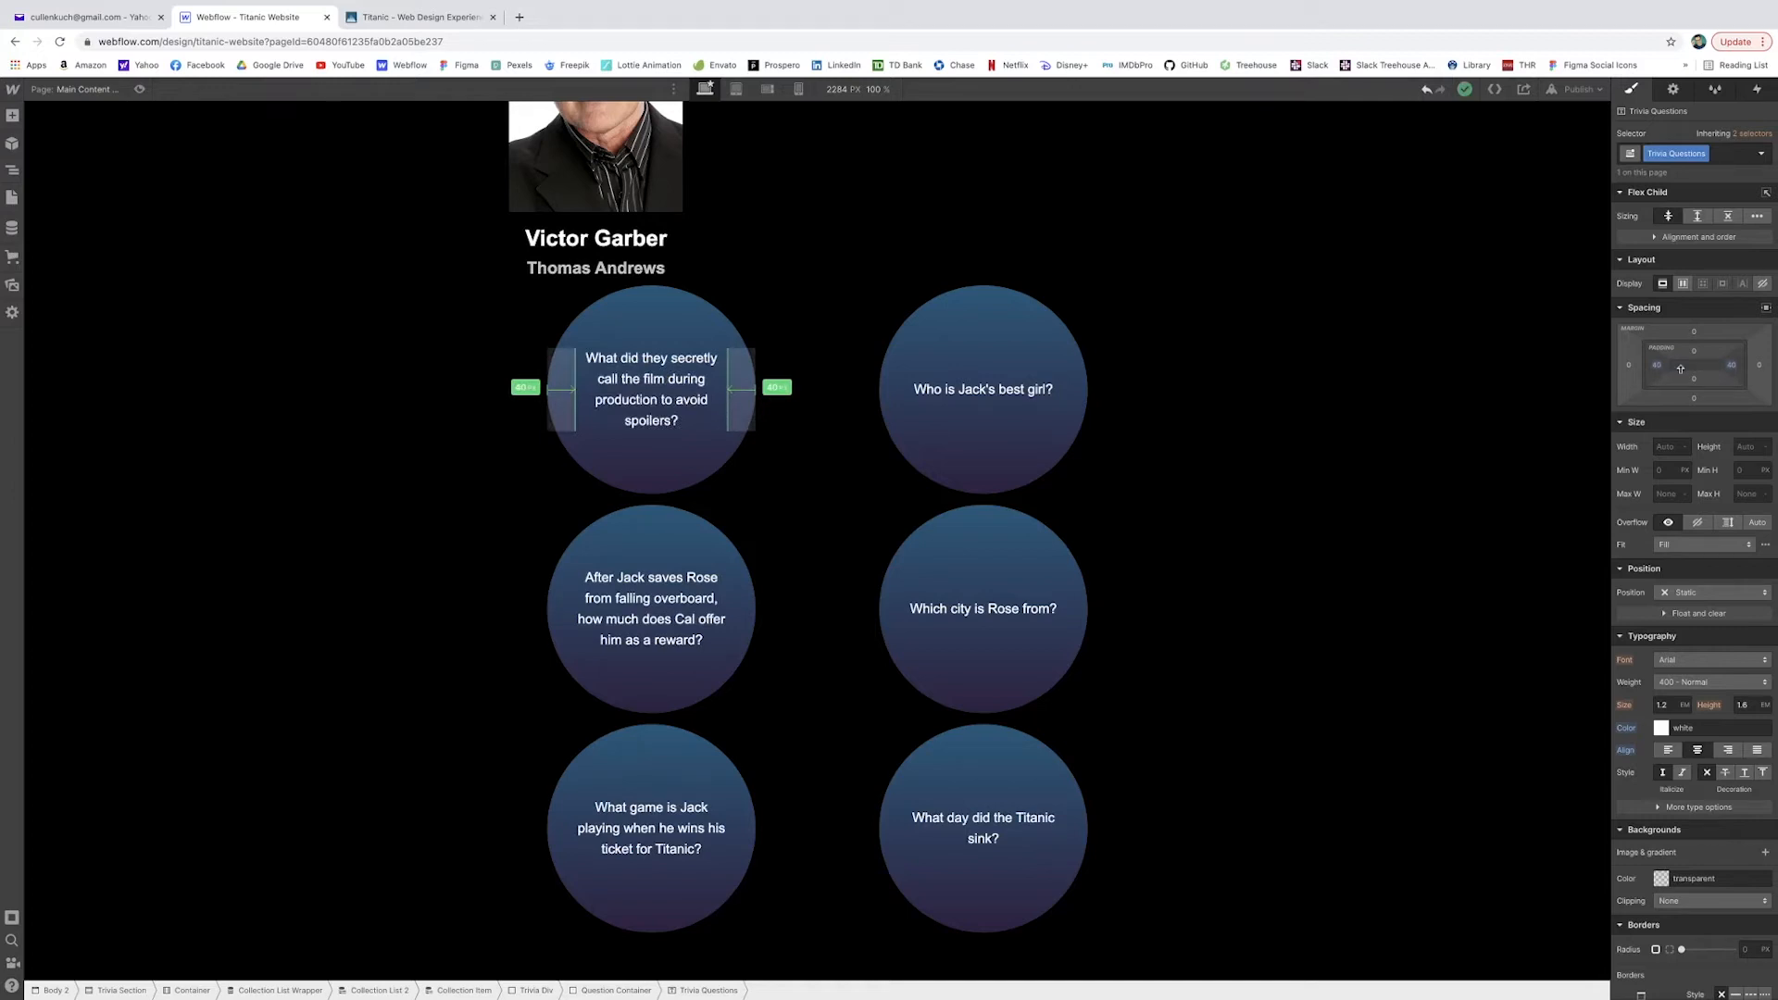
pyautogui.press('Escape')
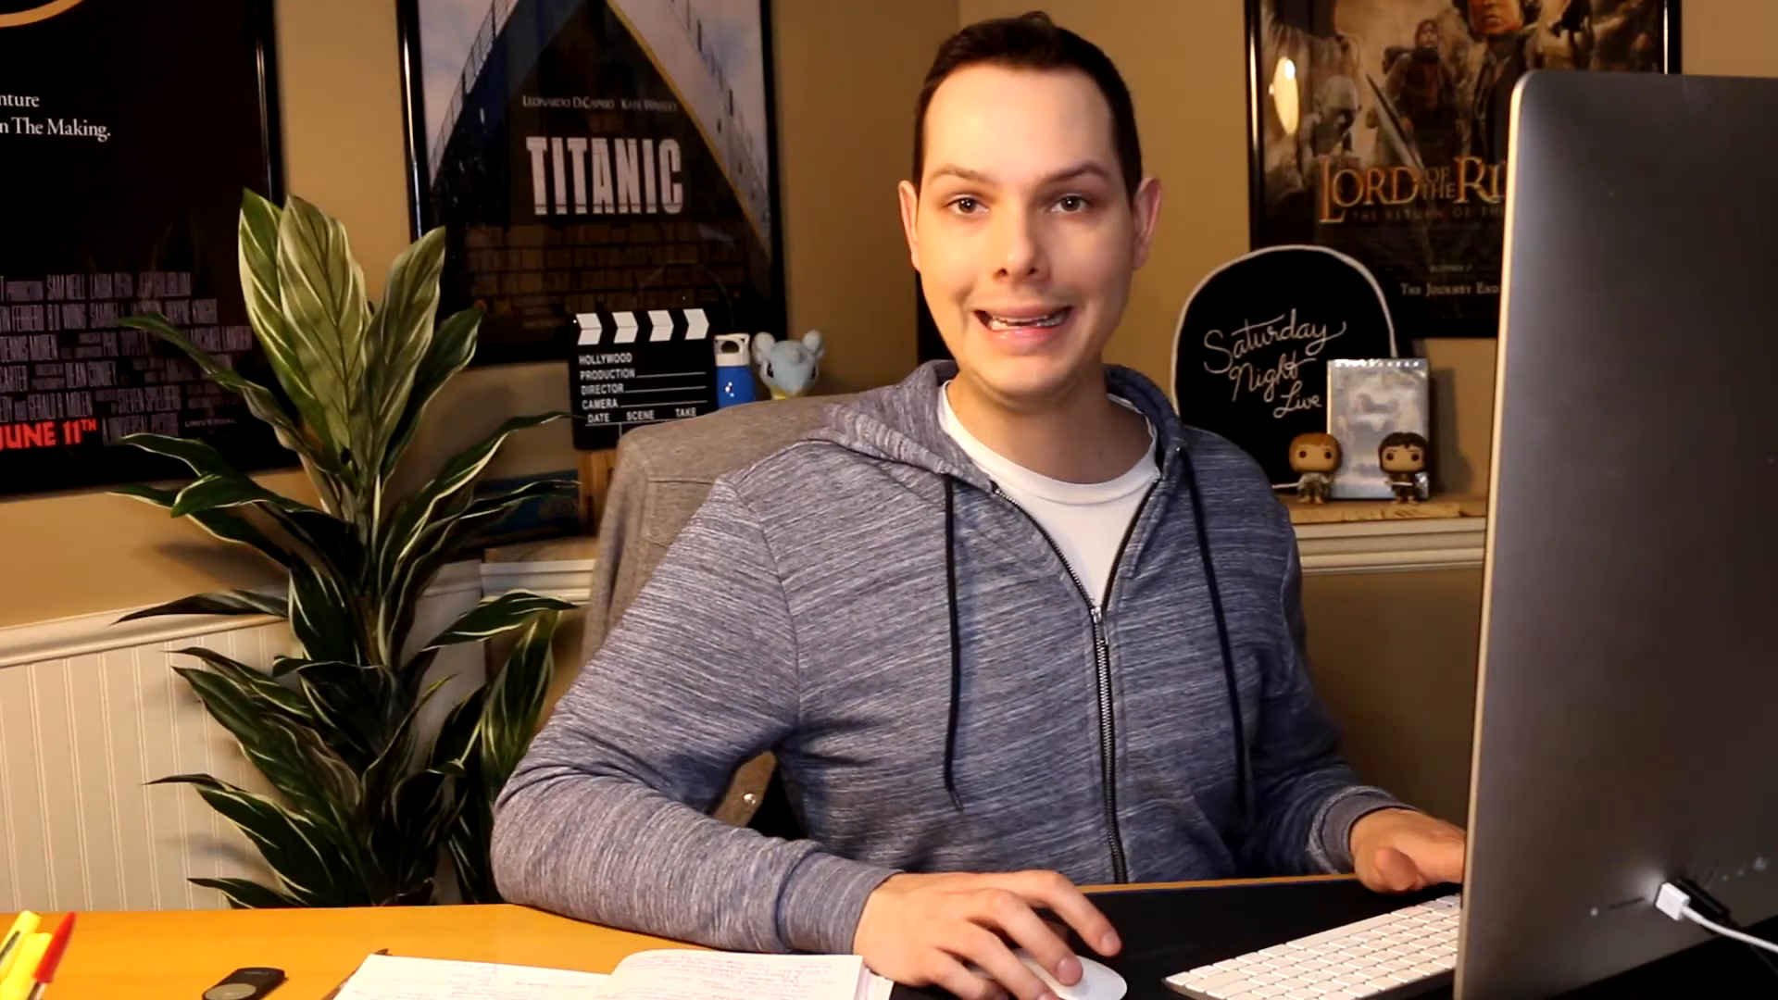
# Show the page's element hierarchy in the Navigator to inspect the Trivia Section's nesting.
pyautogui.press('z')
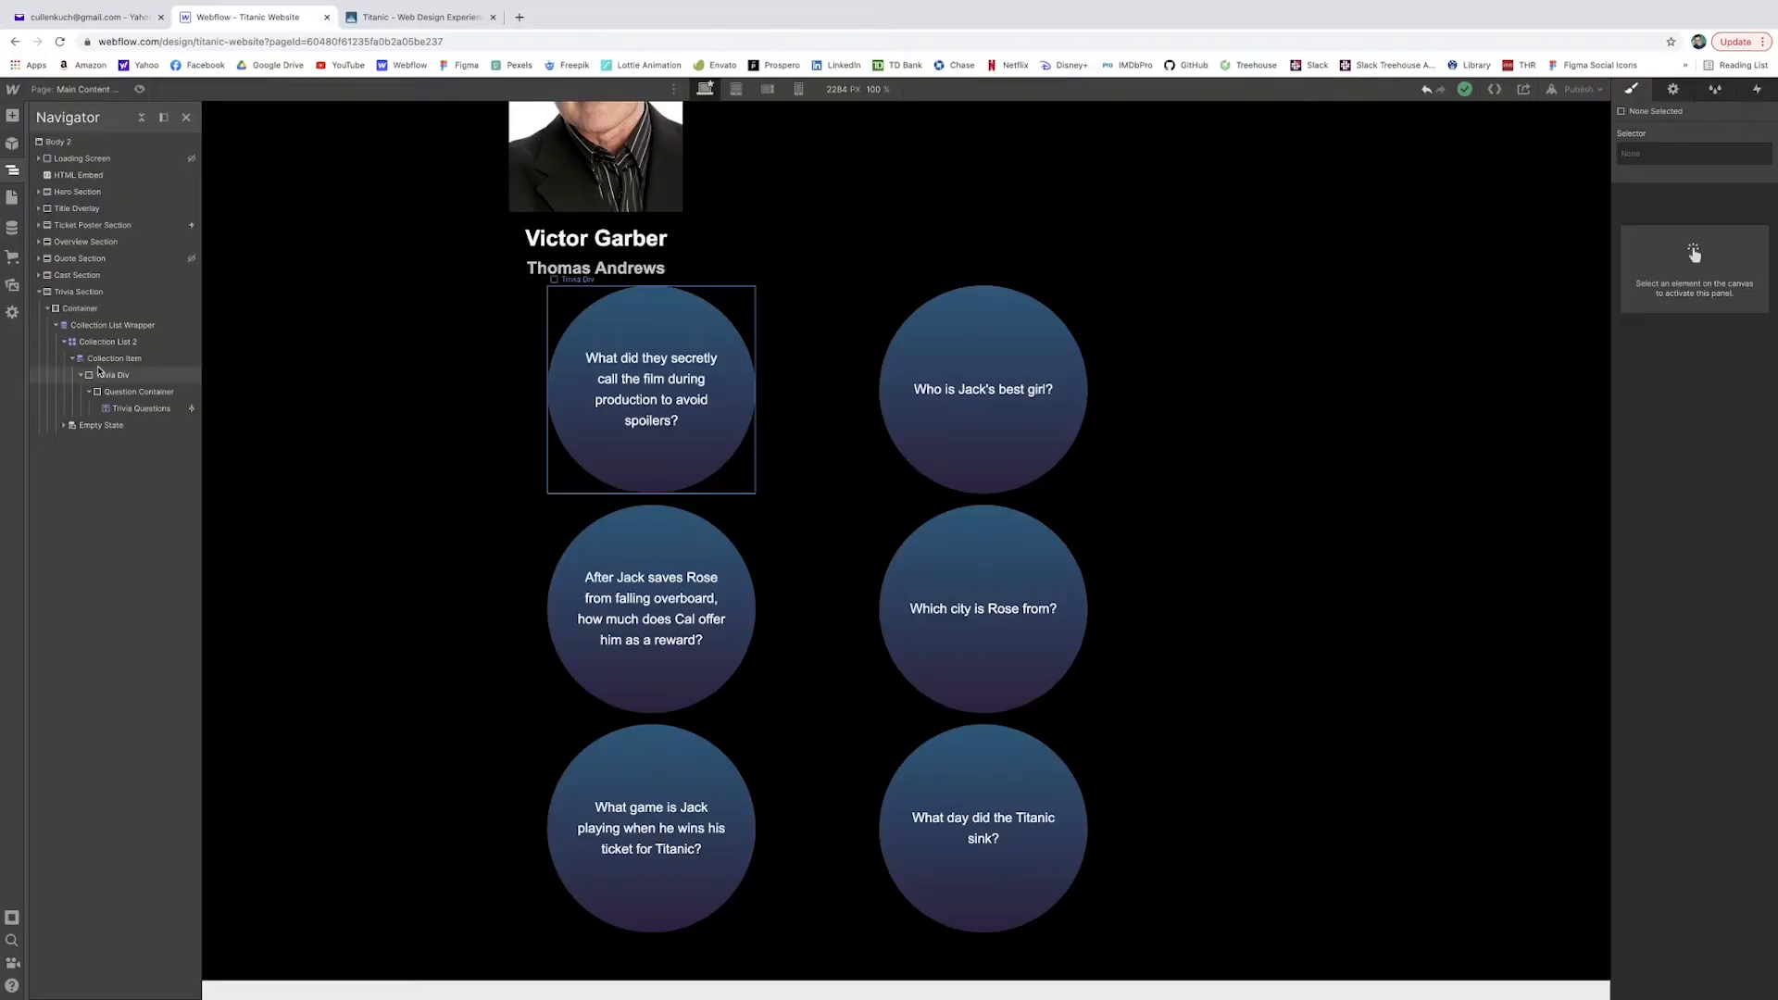